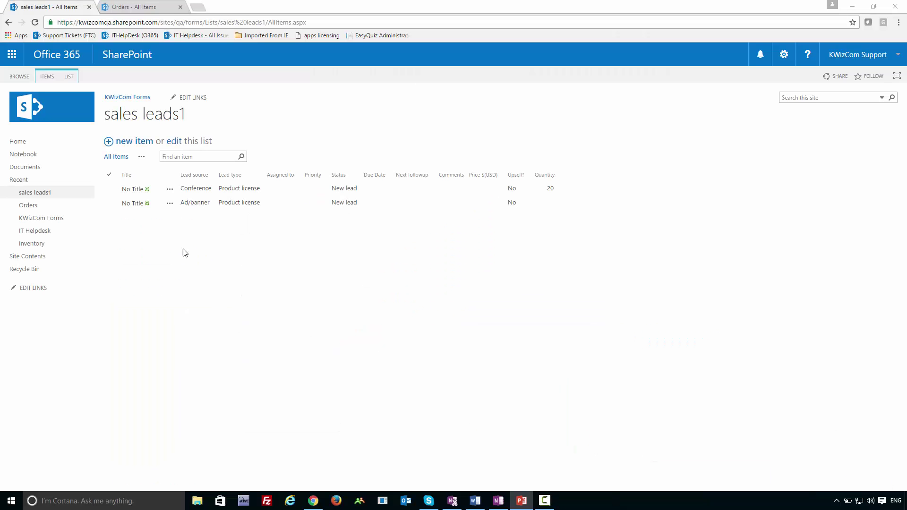
Open the KWizCom Forms settings of the sales leads1 list and go to Dynamic Column Permissions.
{"action": "left_click", "coordinate": [70, 75]}
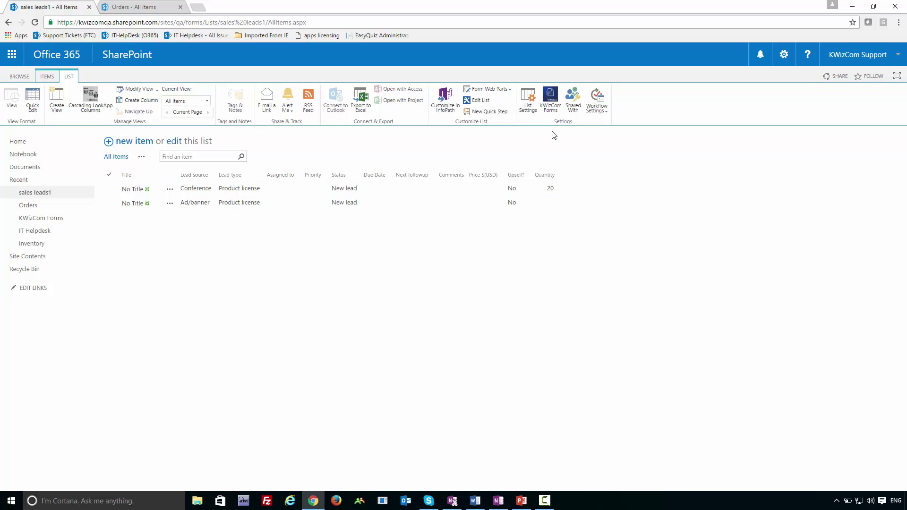
{"action": "left_click", "coordinate": [551, 97]}
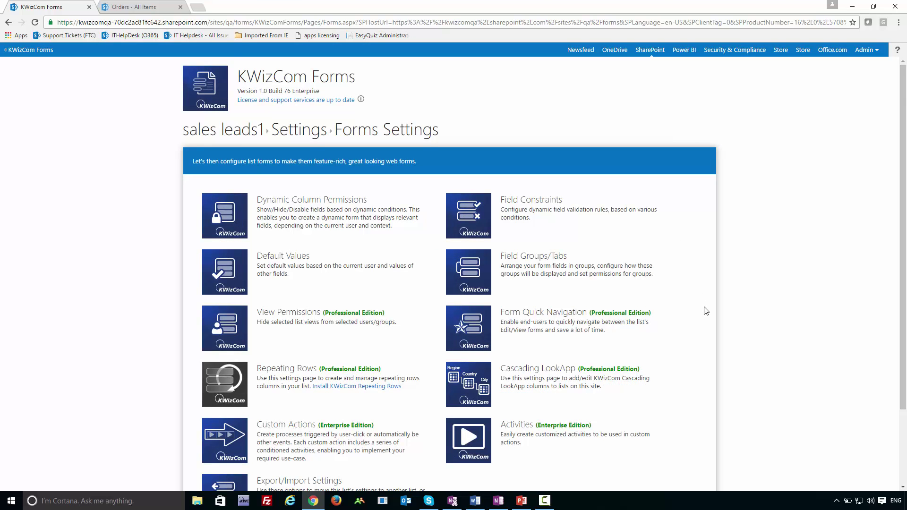
{"action": "scroll", "coordinate": [706, 310], "scroll_direction": "down", "scroll_amount": 1}
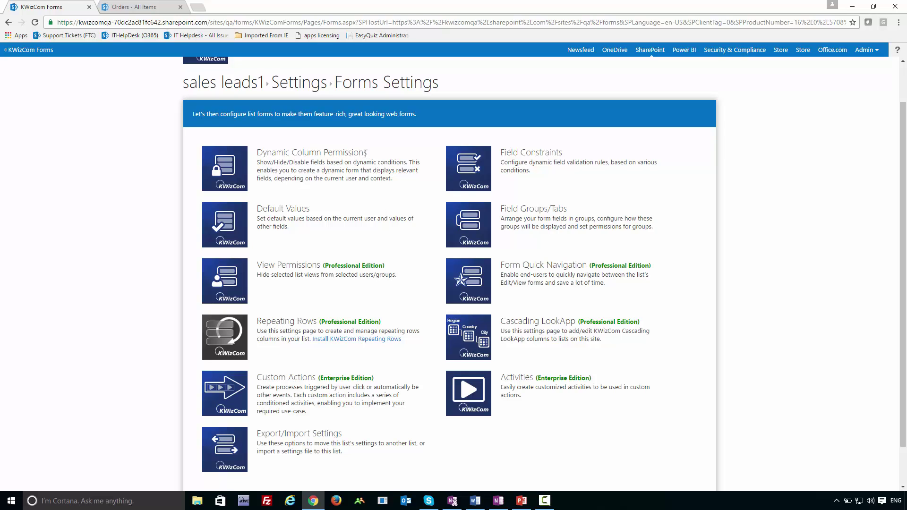
{"action": "left_click_drag", "start_coordinate": [367, 152], "coordinate": [271, 161]}
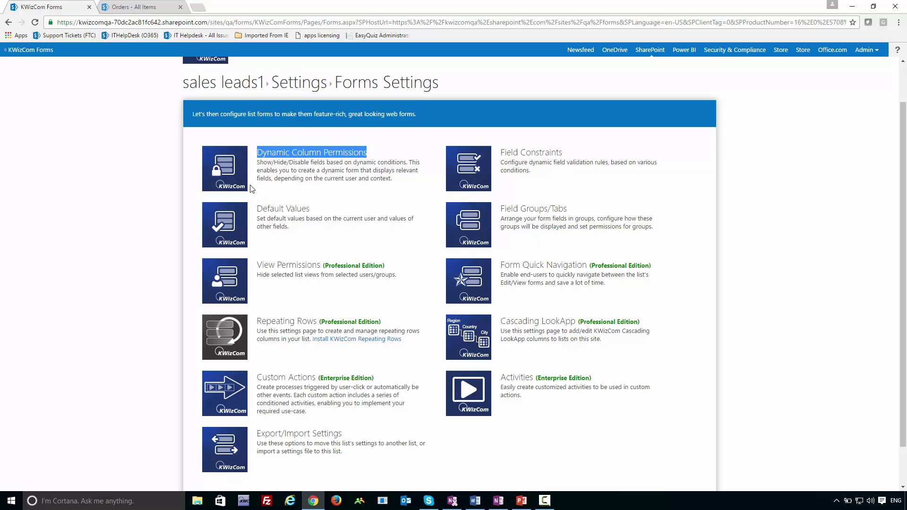
{"action": "left_click", "coordinate": [238, 177]}
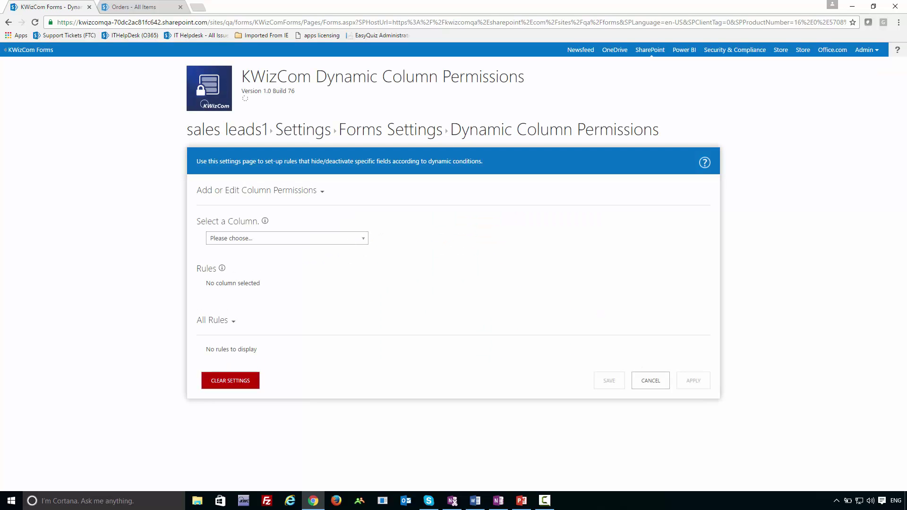
Choose the Published on site column and add a new permission rule for it.
{"action": "key", "text": "alt+Tab"}
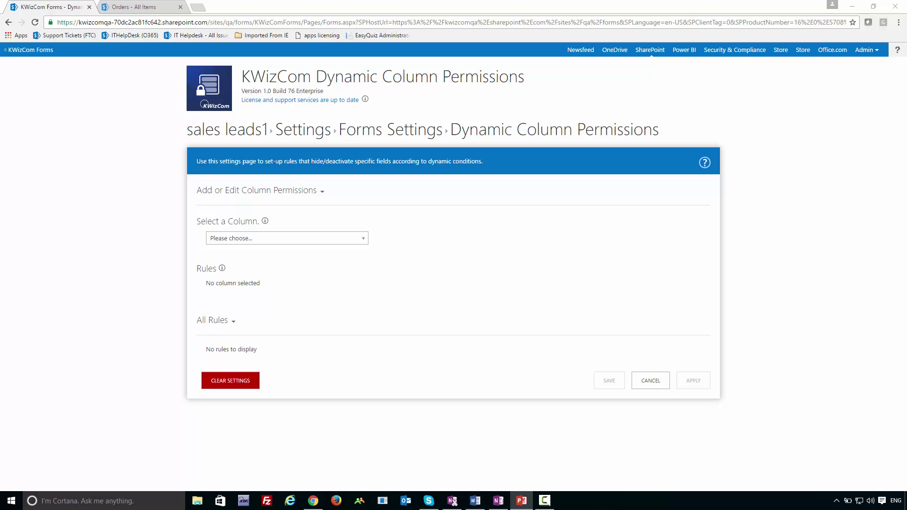
{"action": "left_click", "coordinate": [319, 242]}
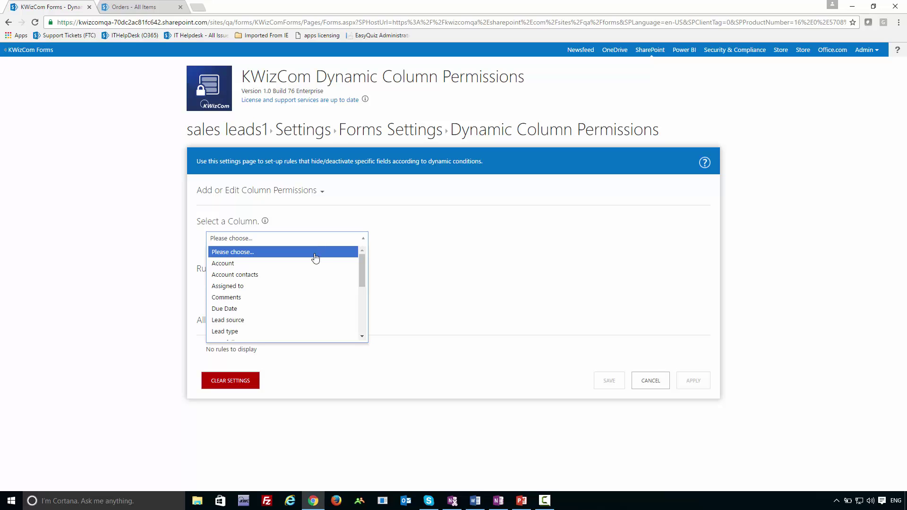
{"action": "scroll", "coordinate": [325, 291], "scroll_direction": "down", "scroll_amount": 3}
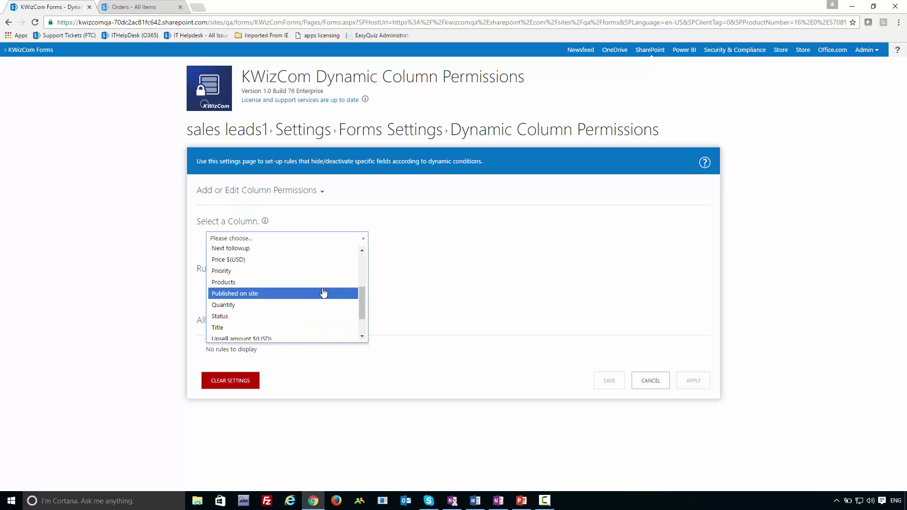
{"action": "left_click", "coordinate": [305, 296]}
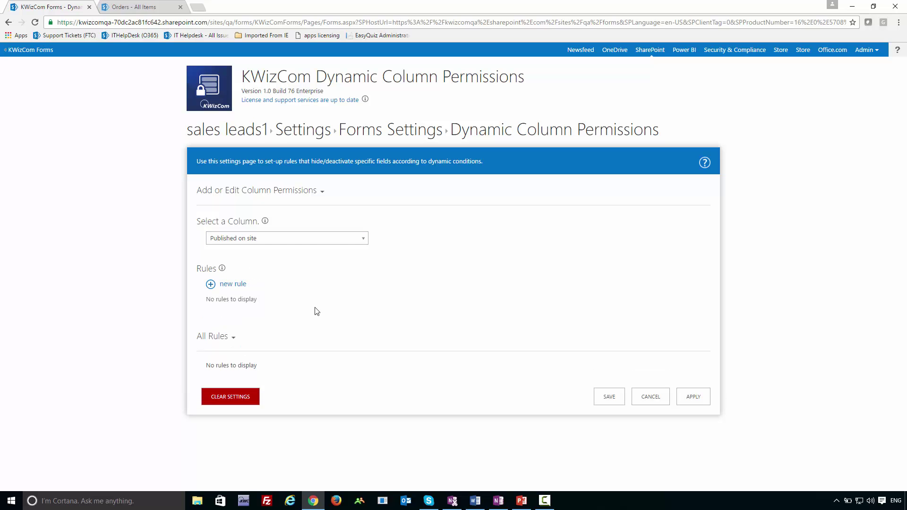
{"action": "left_click", "coordinate": [230, 288]}
{"action": "scroll", "coordinate": [322, 273], "scroll_direction": "down", "scroll_amount": 1}
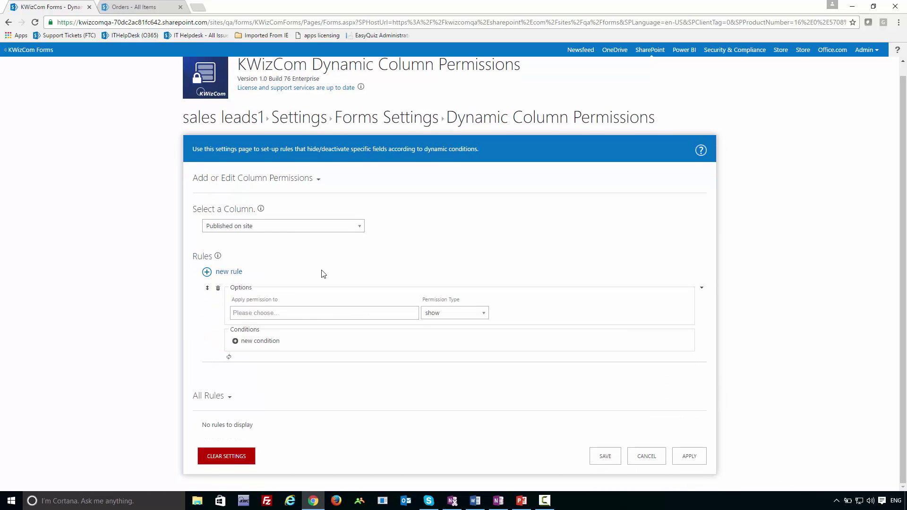
Apply the rule to the new, edit and view item forms with the permission type hide.
{"action": "left_click", "coordinate": [314, 314]}
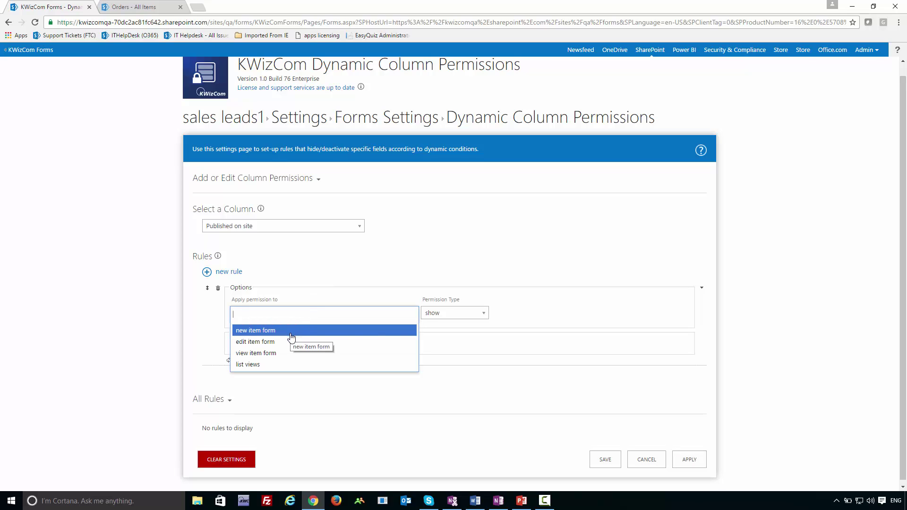
{"action": "left_click", "coordinate": [291, 331]}
{"action": "left_click", "coordinate": [316, 316]}
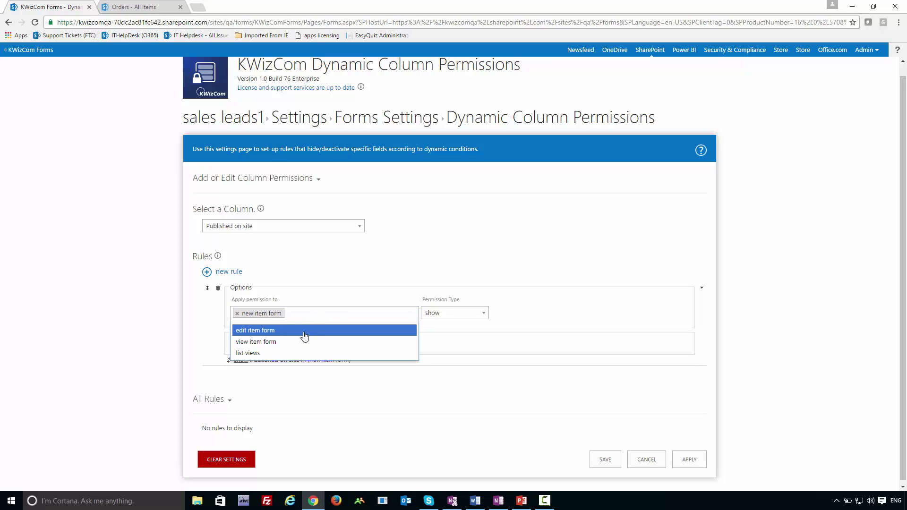
{"action": "left_click", "coordinate": [304, 332]}
{"action": "left_click", "coordinate": [350, 316]}
{"action": "left_click", "coordinate": [336, 335]}
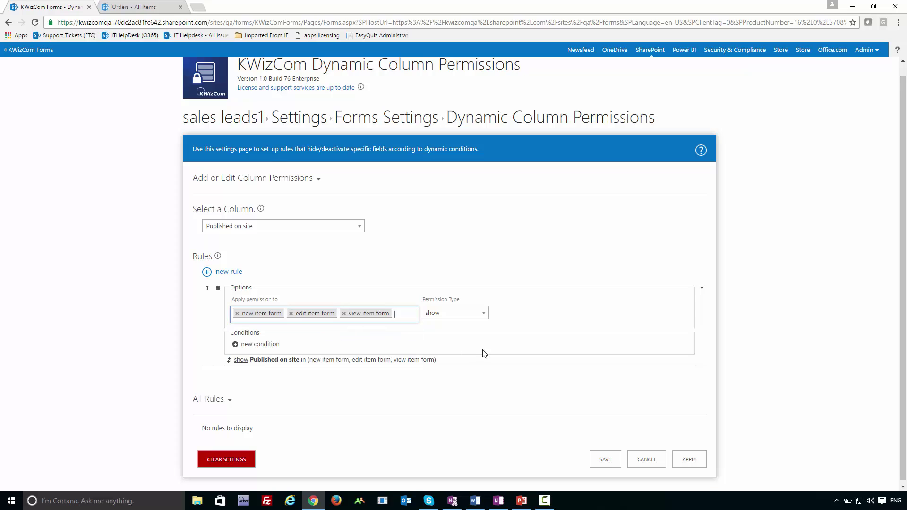
{"action": "left_click", "coordinate": [483, 313]}
{"action": "left_click", "coordinate": [455, 339]}
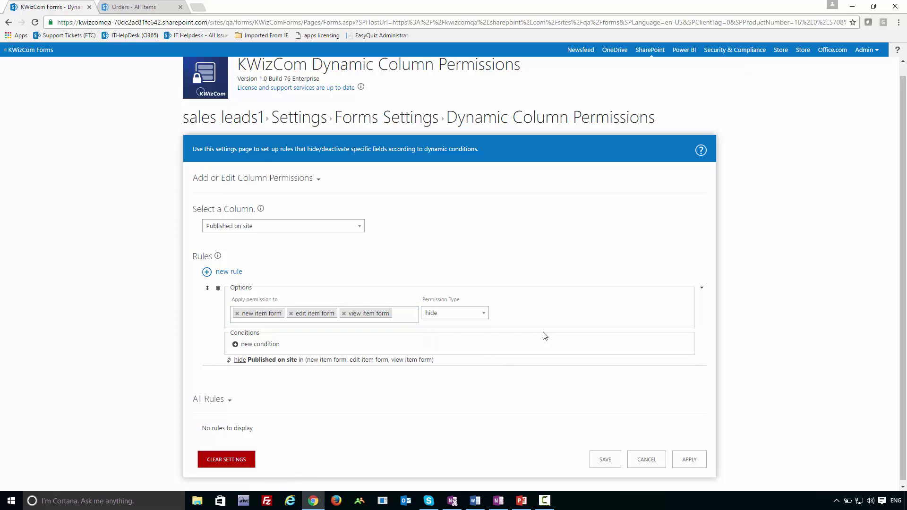
Add the condition that Lead source's current value is not equal to Ad/banner and apply the rule.
{"action": "left_click", "coordinate": [260, 345]}
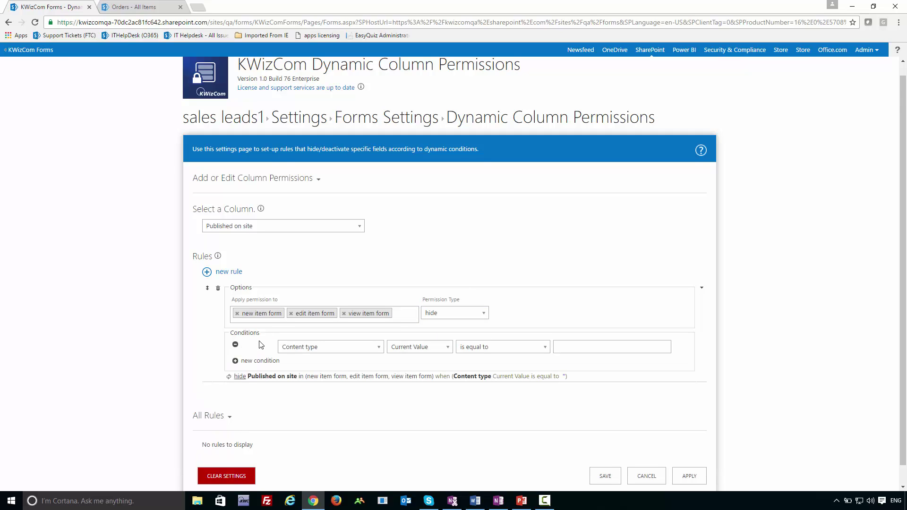
{"action": "left_click", "coordinate": [301, 349]}
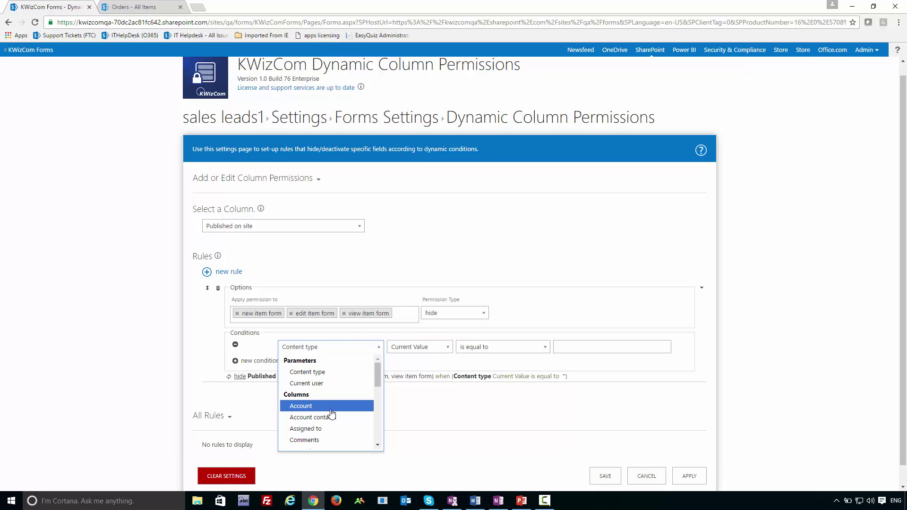
{"action": "scroll", "coordinate": [332, 414], "scroll_direction": "down", "scroll_amount": 3}
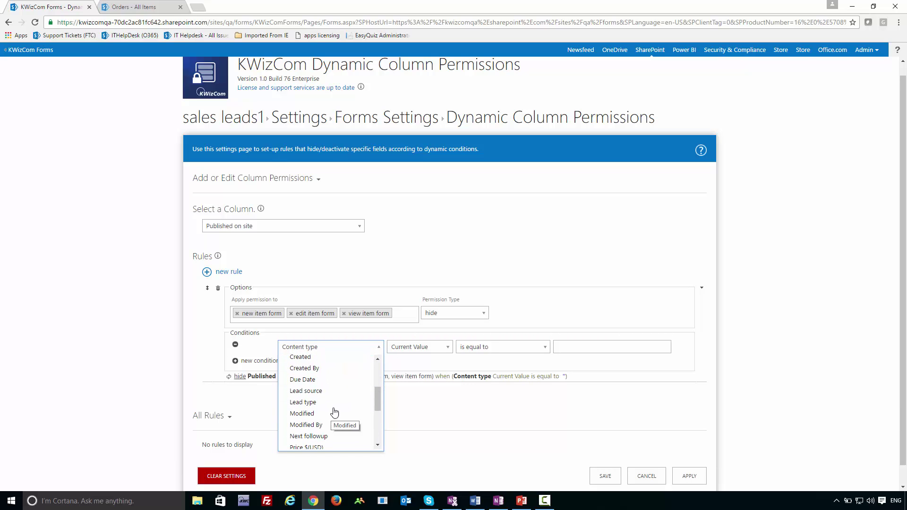
{"action": "left_click", "coordinate": [333, 392]}
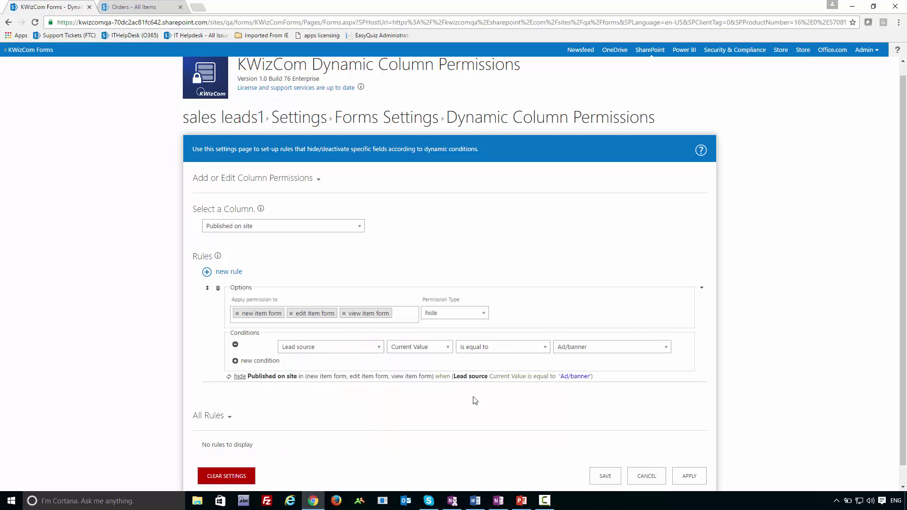
{"action": "left_click", "coordinate": [478, 349]}
{"action": "left_click", "coordinate": [478, 371]}
{"action": "left_click", "coordinate": [700, 479]}
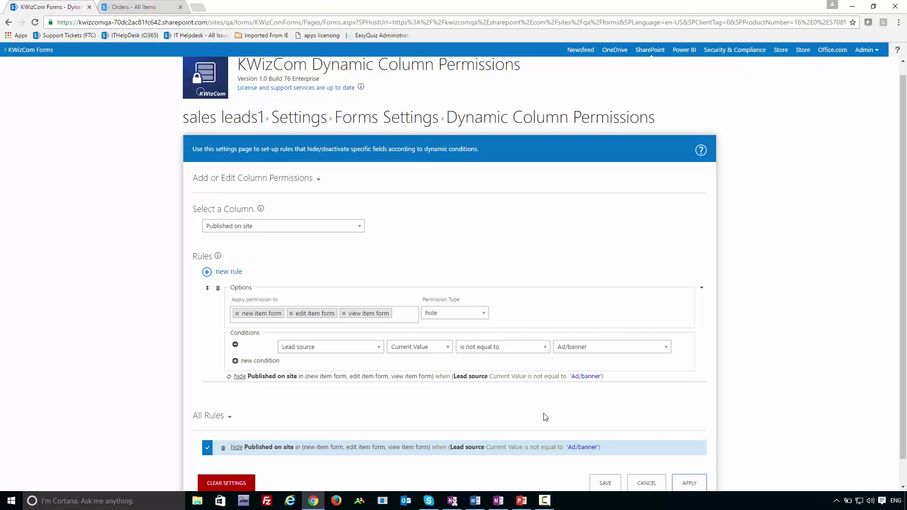
{"action": "scroll", "coordinate": [543, 447], "scroll_direction": "down", "scroll_amount": 1}
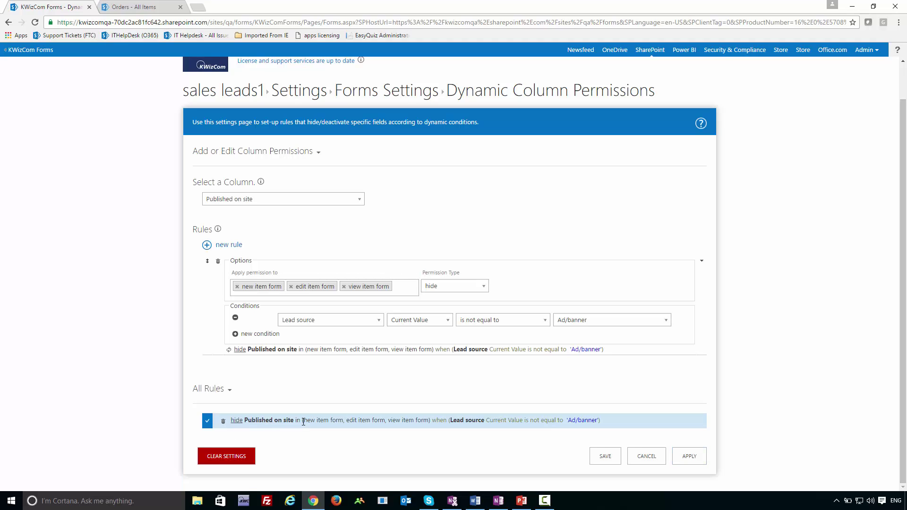
{"action": "left_click_drag", "start_coordinate": [302, 420], "coordinate": [429, 420]}
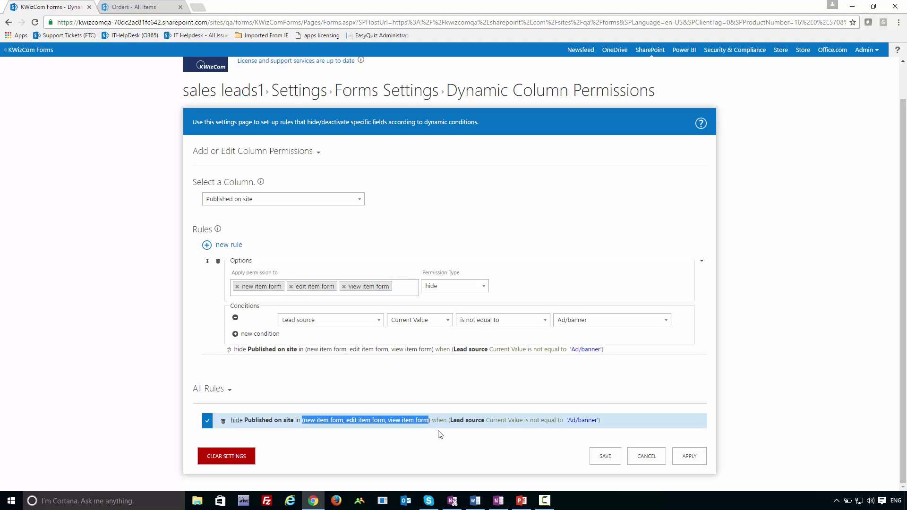
{"action": "left_click", "coordinate": [439, 434]}
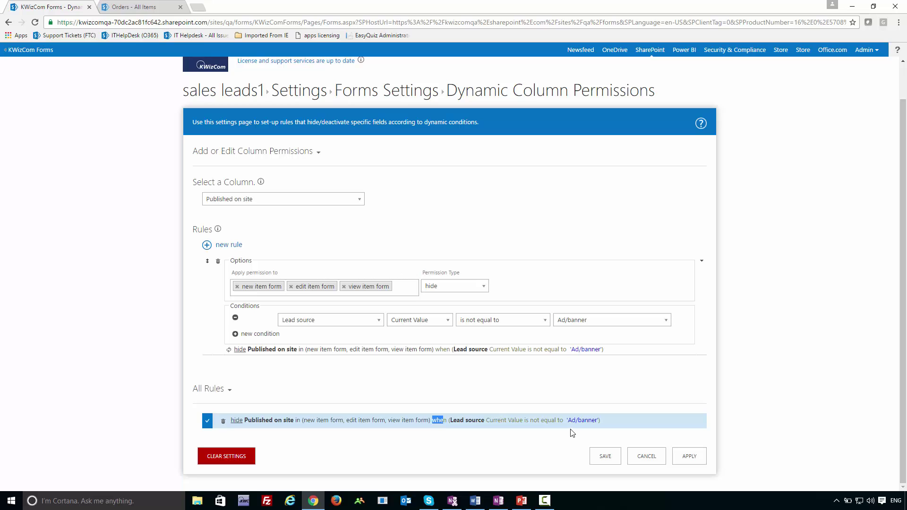
Open the sales leads1 list in a separate browser tab and start a new item.
{"action": "scroll", "coordinate": [151, 359], "scroll_direction": "up", "scroll_amount": 1}
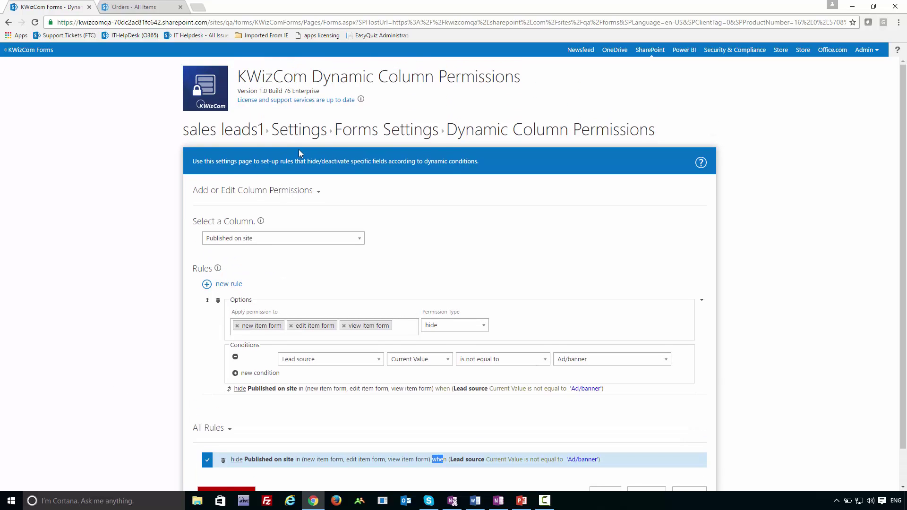
{"action": "right_click", "coordinate": [220, 137]}
{"action": "left_click", "coordinate": [227, 143]}
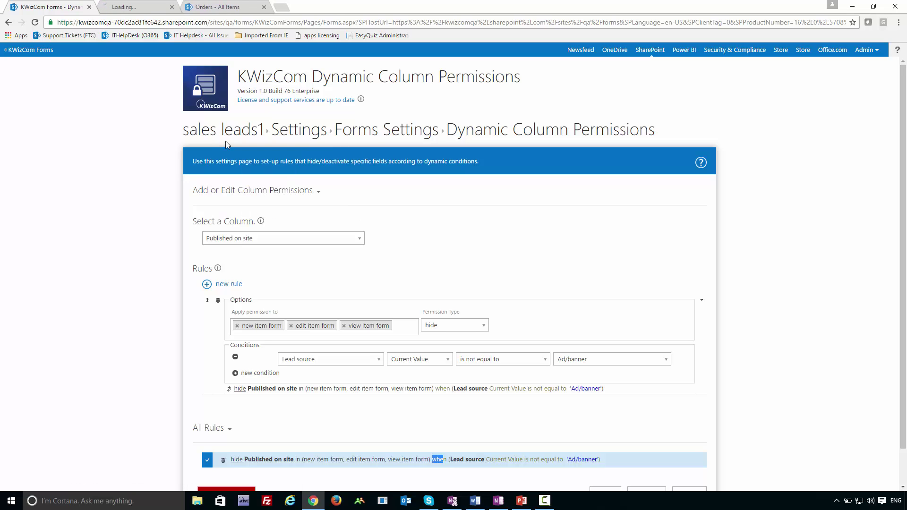
{"action": "left_click", "coordinate": [126, 7]}
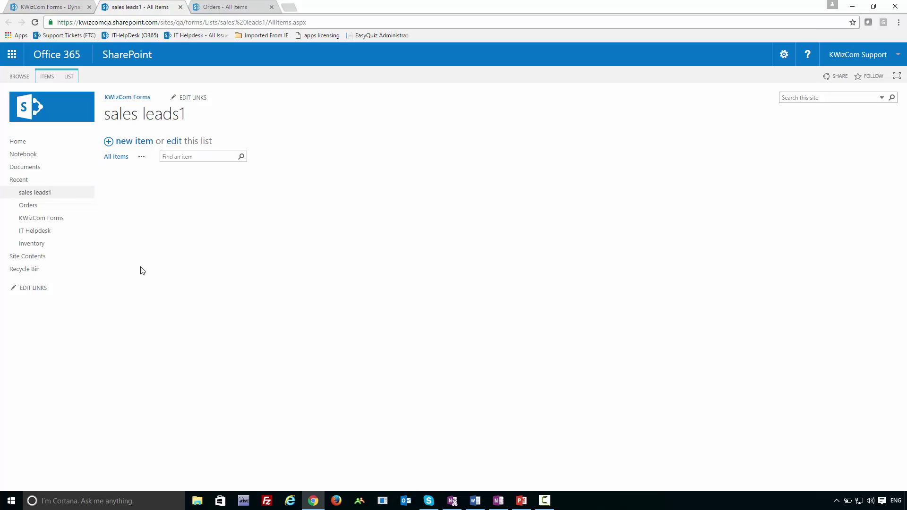
{"action": "left_click", "coordinate": [130, 142]}
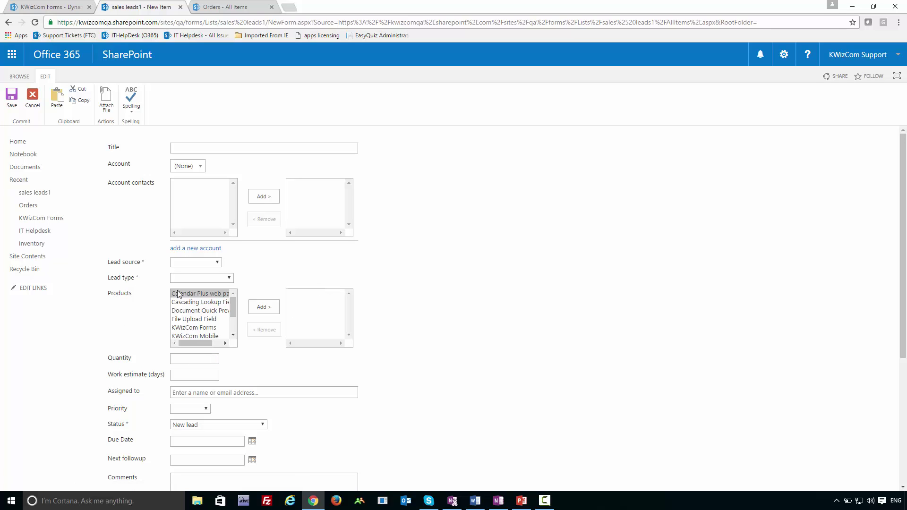
Test the Published on site rule by setting Lead source to Ad/banner, then to Internet search.
{"action": "left_click", "coordinate": [216, 277]}
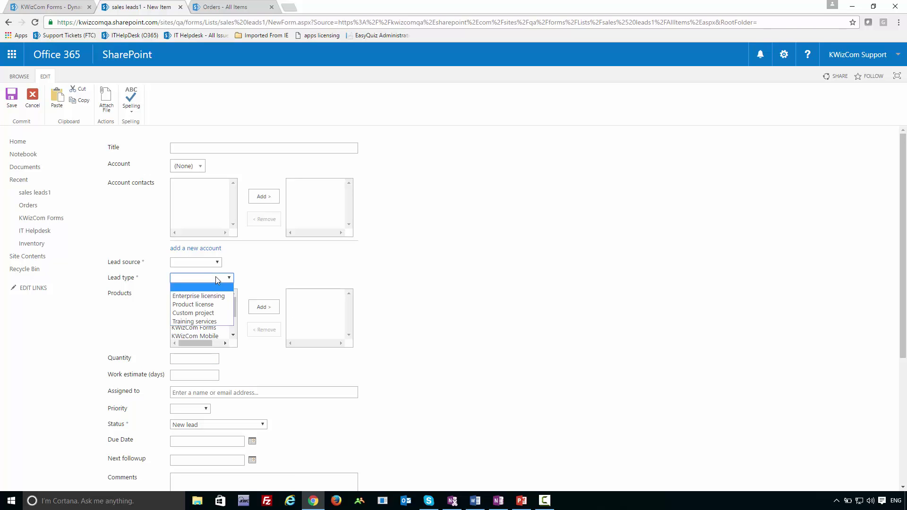
{"action": "left_click", "coordinate": [216, 277]}
{"action": "left_click", "coordinate": [206, 262]}
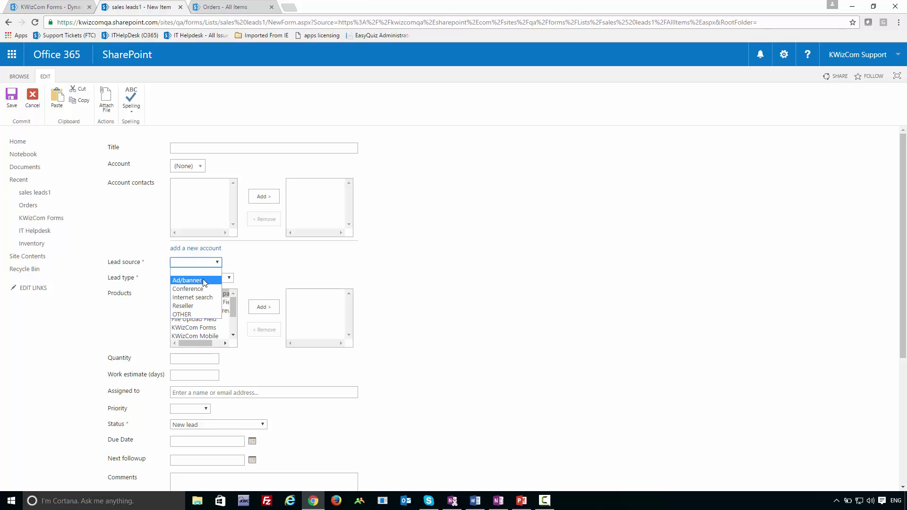
{"action": "left_click", "coordinate": [205, 281]}
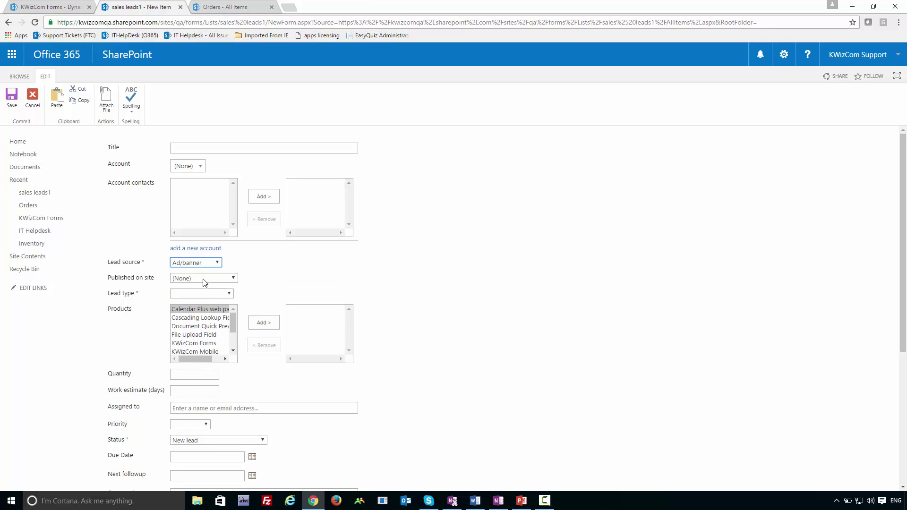
{"action": "left_click_drag", "start_coordinate": [107, 277], "coordinate": [149, 278]}
{"action": "left_click", "coordinate": [110, 279]}
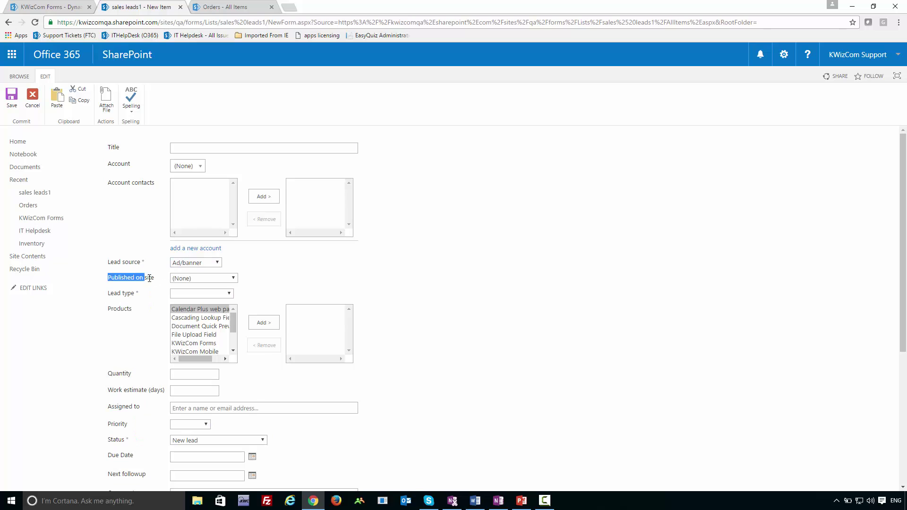
{"action": "left_click", "coordinate": [185, 265]}
{"action": "left_click", "coordinate": [190, 297]}
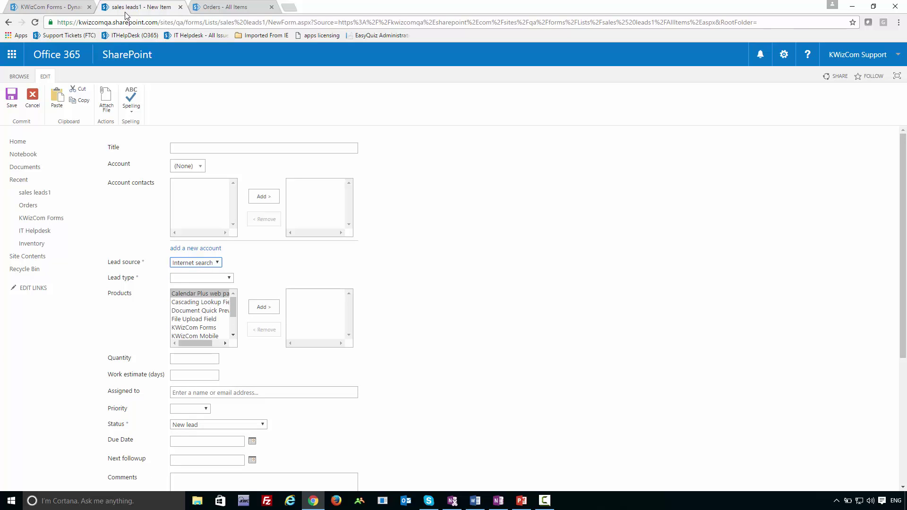
Return to the Dynamic Column Permissions page, choose the Products column and add a new rule for it.
{"action": "left_click", "coordinate": [34, 6]}
{"action": "key", "text": "alt+Tab"}
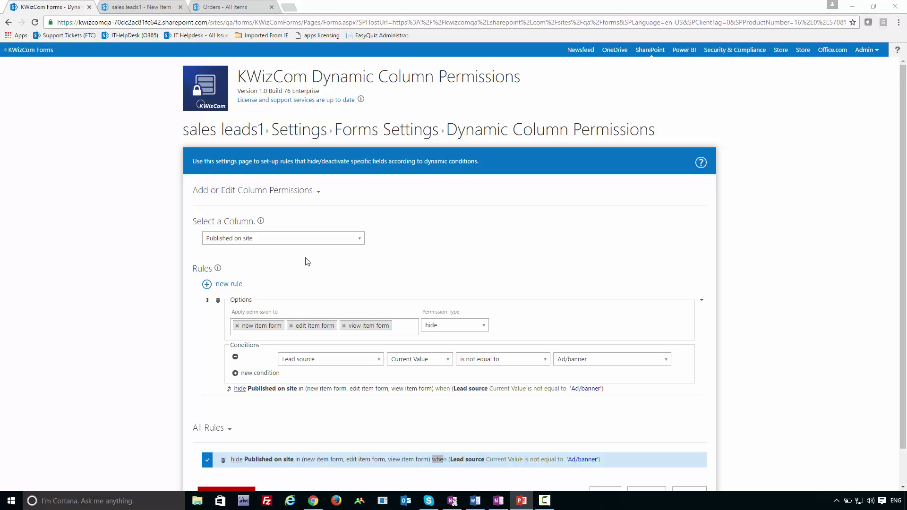
{"action": "left_click", "coordinate": [304, 239]}
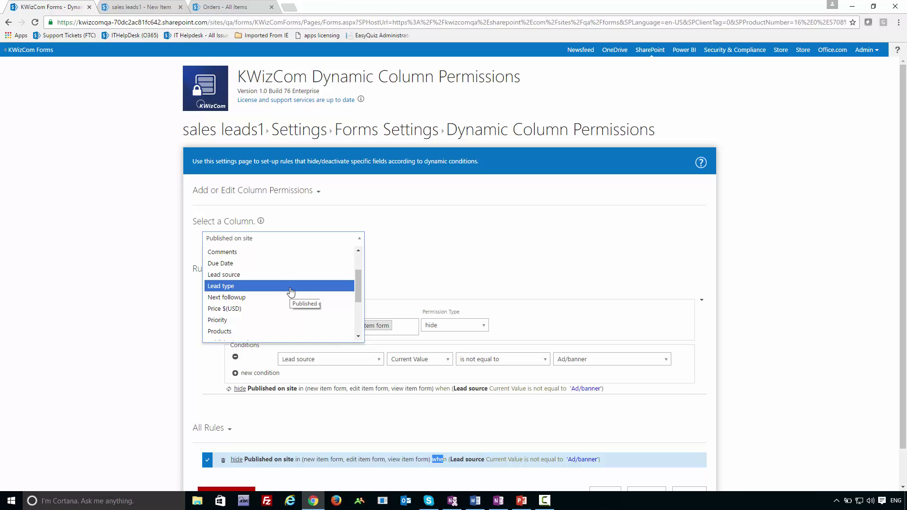
{"action": "left_click", "coordinate": [294, 331]}
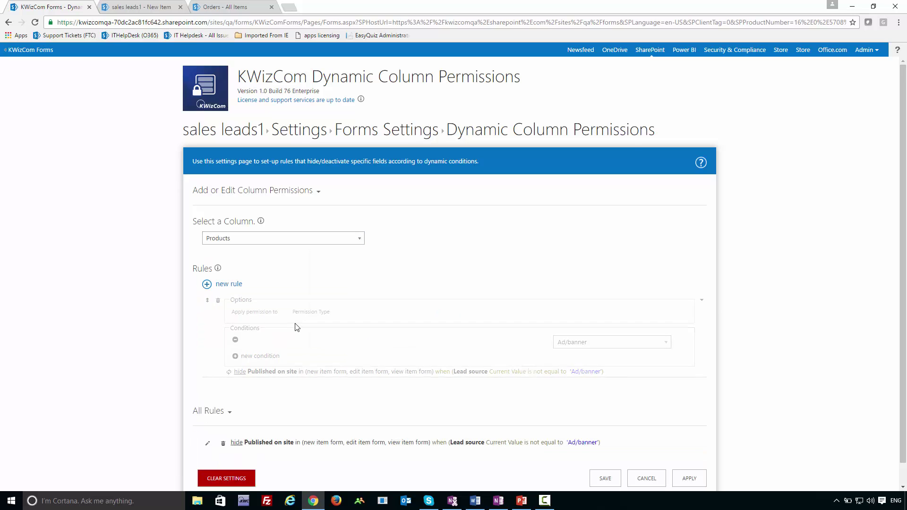
{"action": "left_click", "coordinate": [230, 285]}
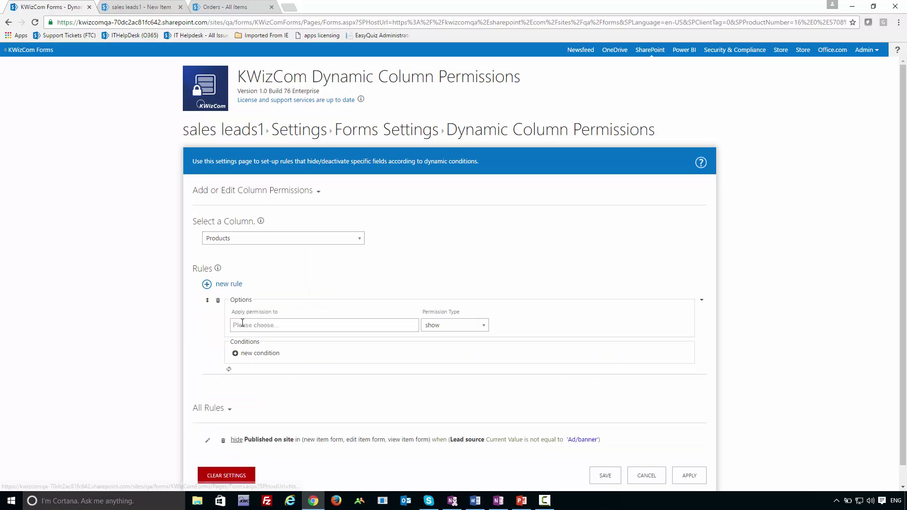
Apply the Products rule to the new item, edit item and view item forms with permission type hide.
{"action": "scroll", "coordinate": [243, 323], "scroll_direction": "down", "scroll_amount": 1}
{"action": "left_click", "coordinate": [242, 306]}
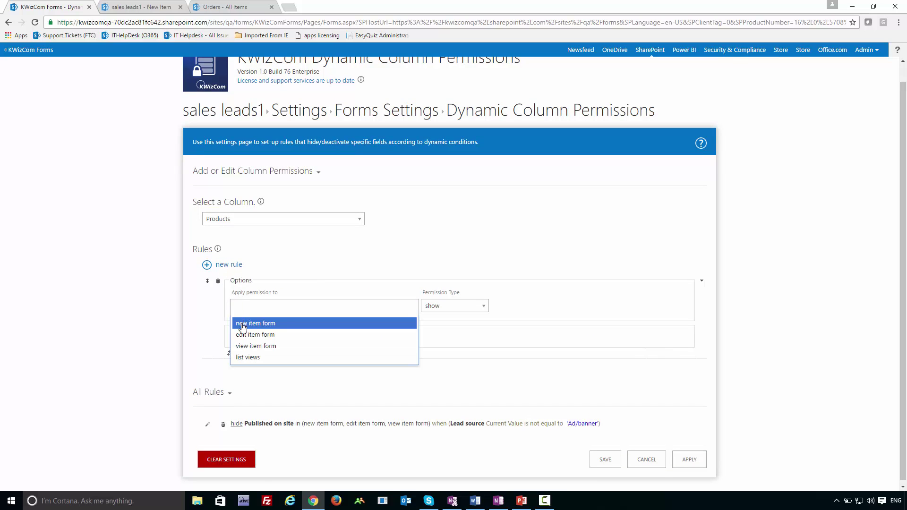
{"action": "left_click", "coordinate": [242, 325]}
{"action": "left_click", "coordinate": [287, 311]}
{"action": "left_click", "coordinate": [287, 323]}
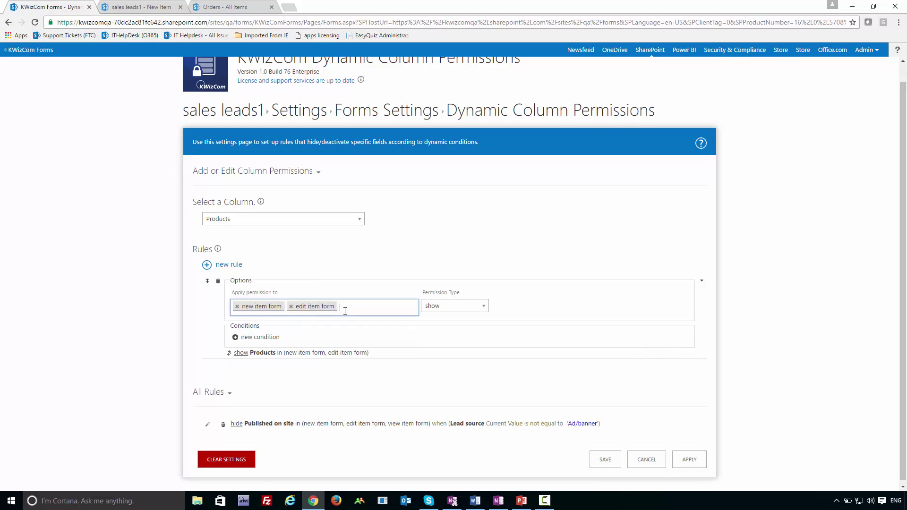
{"action": "left_click", "coordinate": [345, 311]}
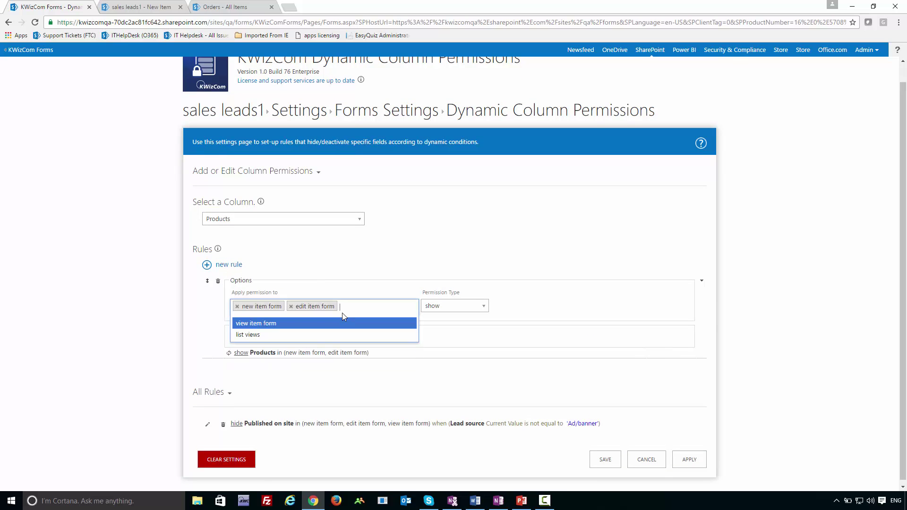
{"action": "left_click", "coordinate": [282, 325]}
{"action": "left_click", "coordinate": [486, 308]}
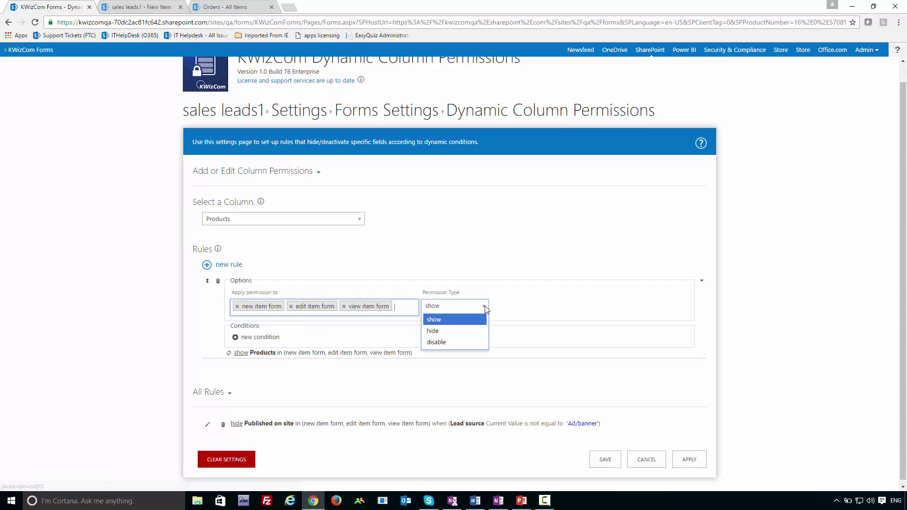
{"action": "left_click", "coordinate": [455, 331]}
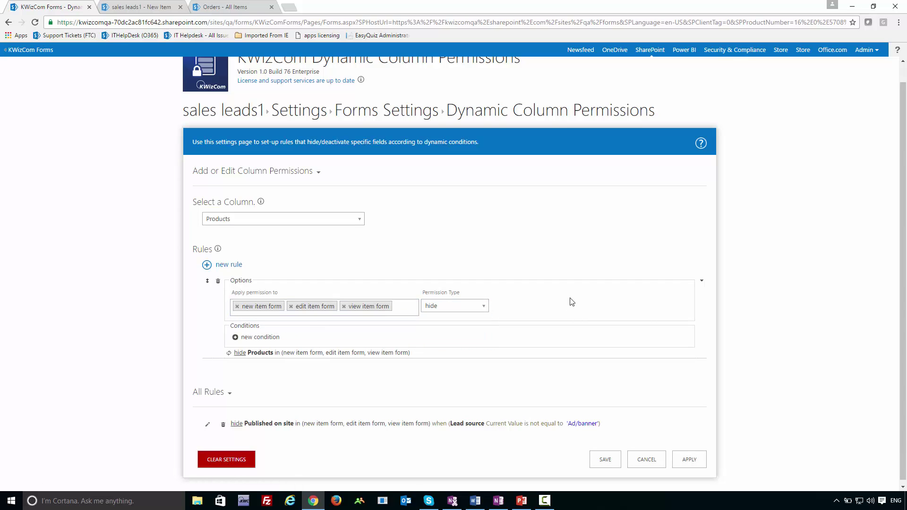
Add the condition that Lead type's current value is not equal to Product license and apply the Products rule.
{"action": "left_click", "coordinate": [263, 339]}
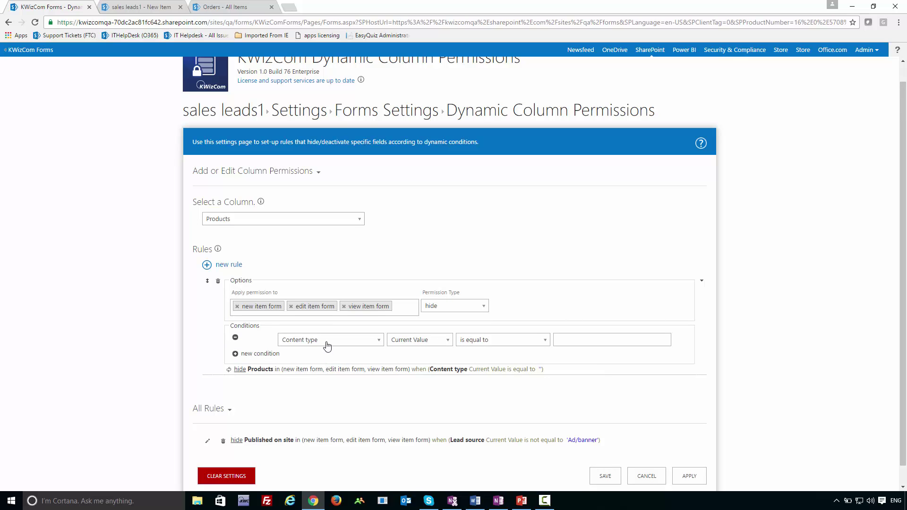
{"action": "left_click", "coordinate": [326, 343]}
{"action": "scroll", "coordinate": [331, 402], "scroll_direction": "down", "scroll_amount": 3}
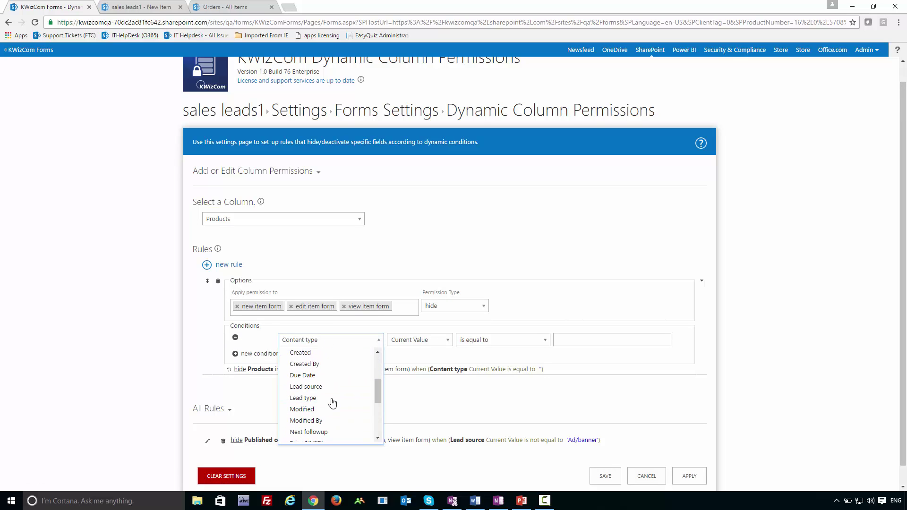
{"action": "left_click", "coordinate": [333, 399]}
{"action": "left_click", "coordinate": [506, 342]}
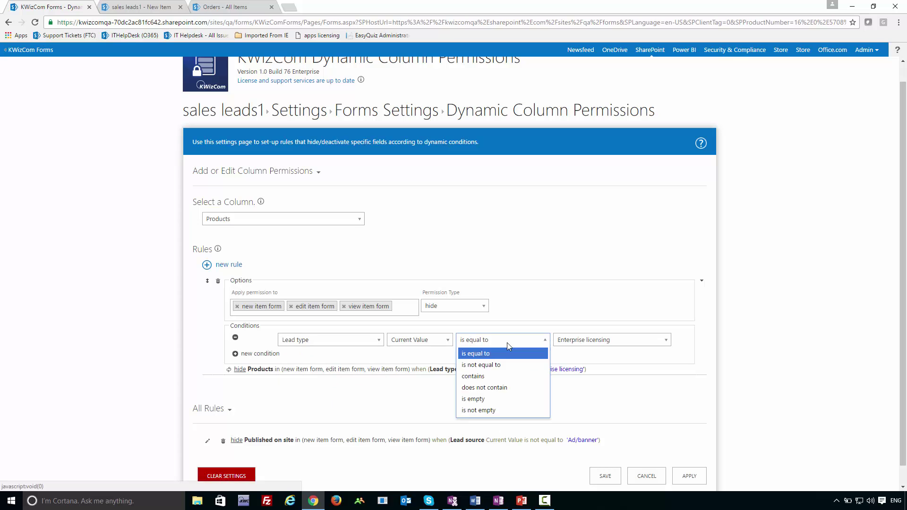
{"action": "left_click", "coordinate": [509, 365]}
{"action": "left_click", "coordinate": [590, 341]}
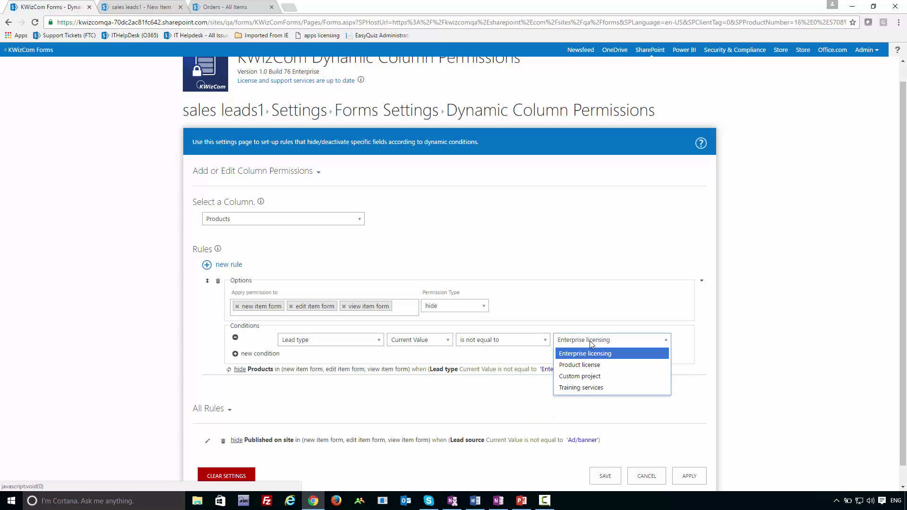
{"action": "left_click", "coordinate": [591, 367]}
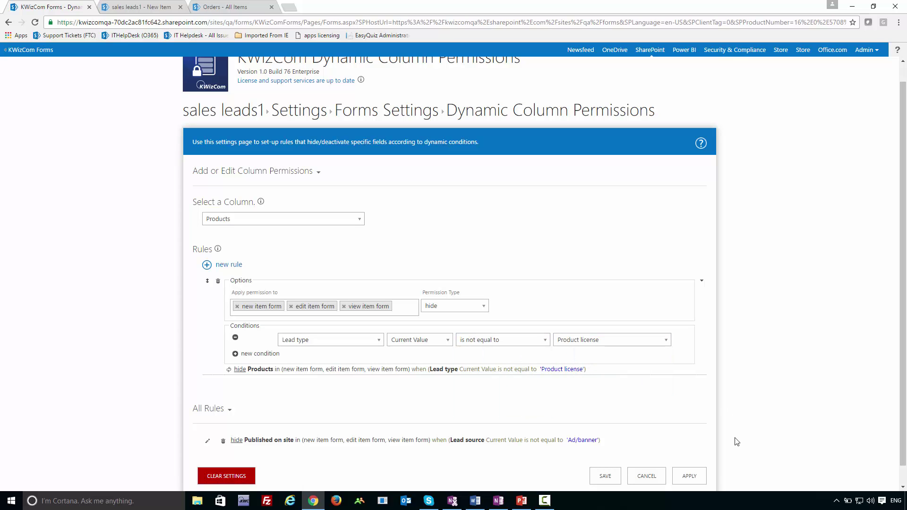
{"action": "left_click", "coordinate": [705, 478]}
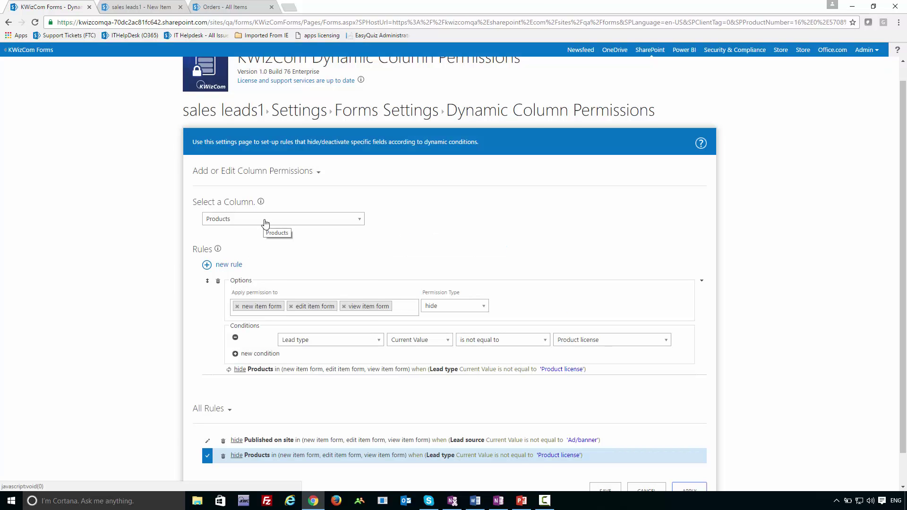
Choose the Quantity column and add a new permission rule for it.
{"action": "left_click", "coordinate": [264, 222]}
{"action": "scroll", "coordinate": [263, 278], "scroll_direction": "up", "scroll_amount": 1}
{"action": "scroll", "coordinate": [263, 282], "scroll_direction": "down", "scroll_amount": 3}
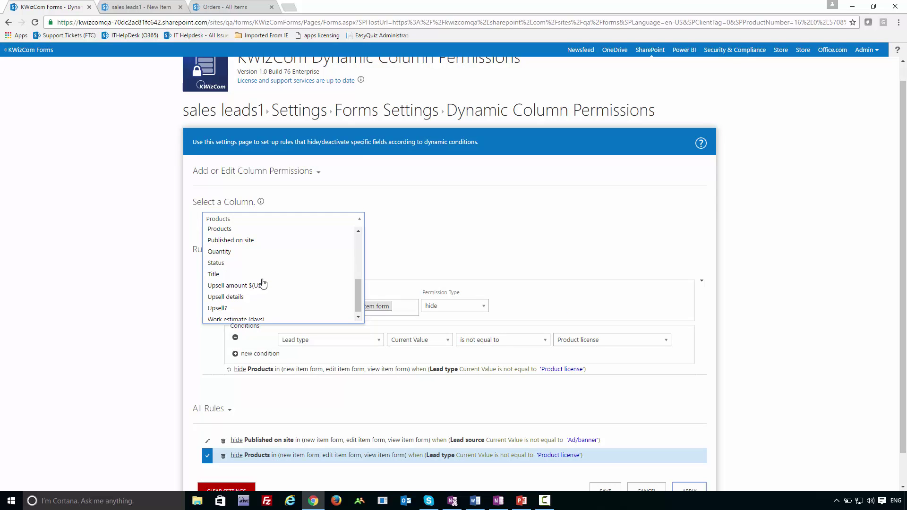
{"action": "left_click", "coordinate": [258, 253]}
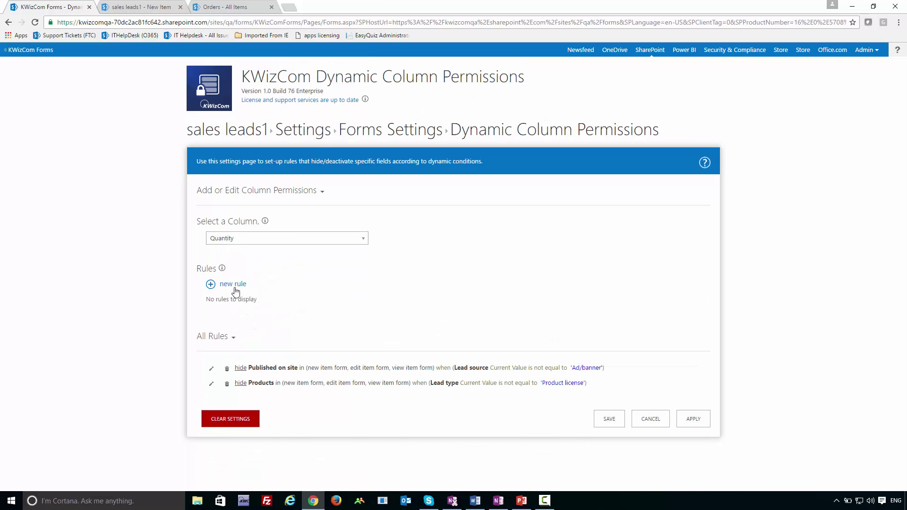
{"action": "left_click", "coordinate": [233, 284]}
Apply the Quantity rule to the new item, edit item and view item forms with permission type hide.
{"action": "left_click", "coordinate": [254, 325]}
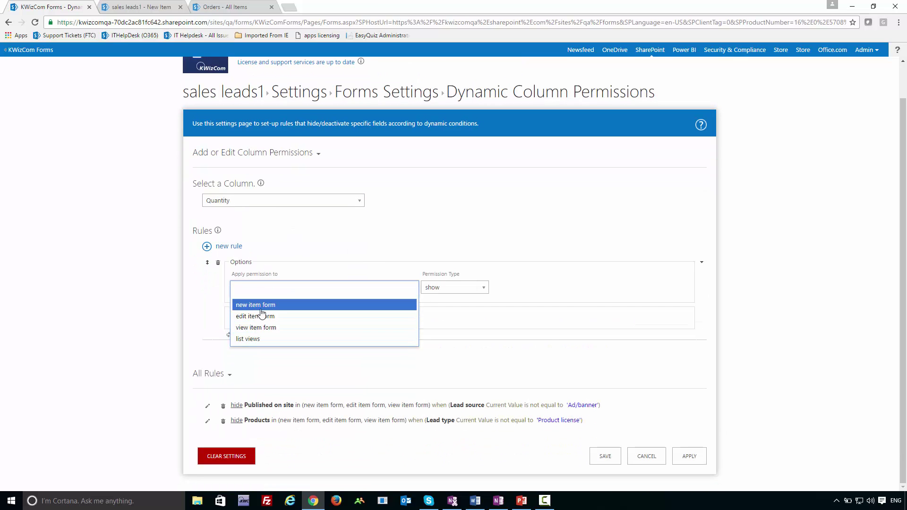
{"action": "left_click", "coordinate": [260, 310]}
{"action": "left_click", "coordinate": [305, 293]}
{"action": "left_click", "coordinate": [318, 303]}
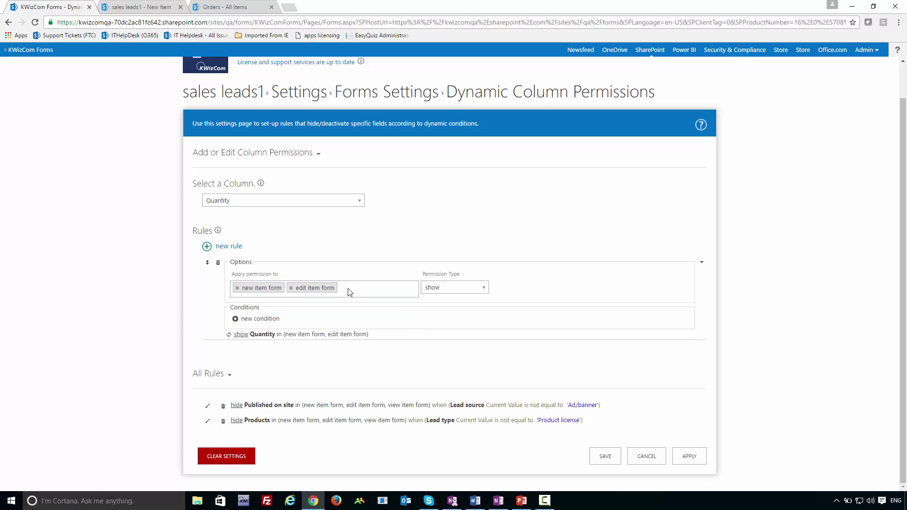
{"action": "left_click", "coordinate": [348, 289]}
{"action": "left_click", "coordinate": [340, 308]}
{"action": "left_click", "coordinate": [432, 287]}
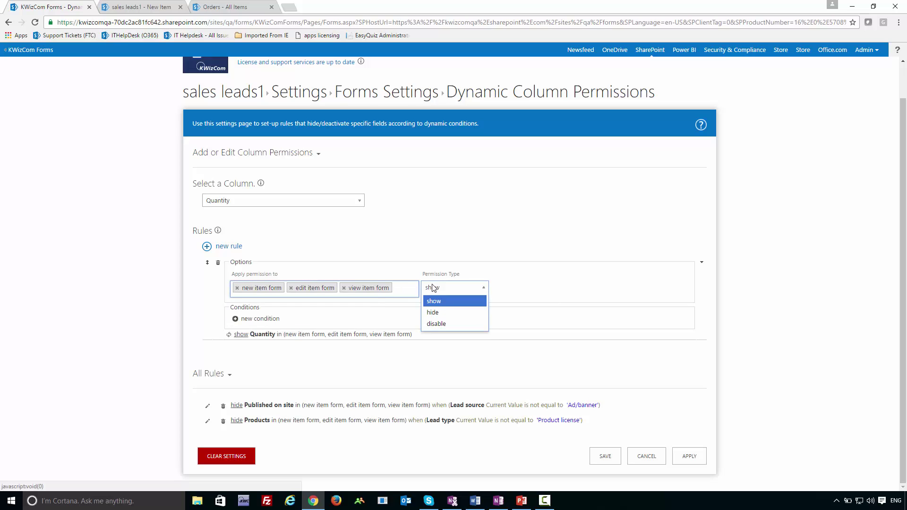
{"action": "left_click", "coordinate": [431, 311]}
Give the Quantity rule the condition that Lead type's current value is not equal to Product license and apply it.
{"action": "left_click", "coordinate": [265, 319]}
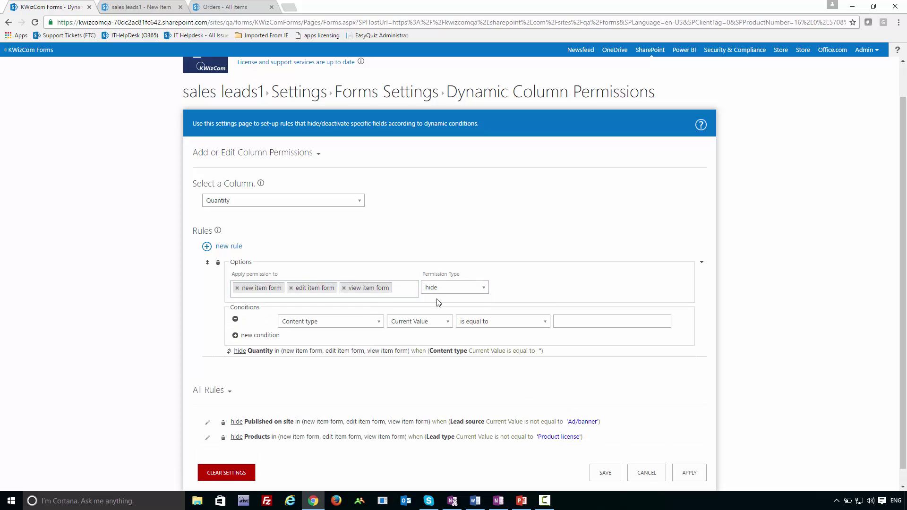
{"action": "left_click", "coordinate": [334, 323]}
{"action": "scroll", "coordinate": [326, 376], "scroll_direction": "down", "scroll_amount": 2}
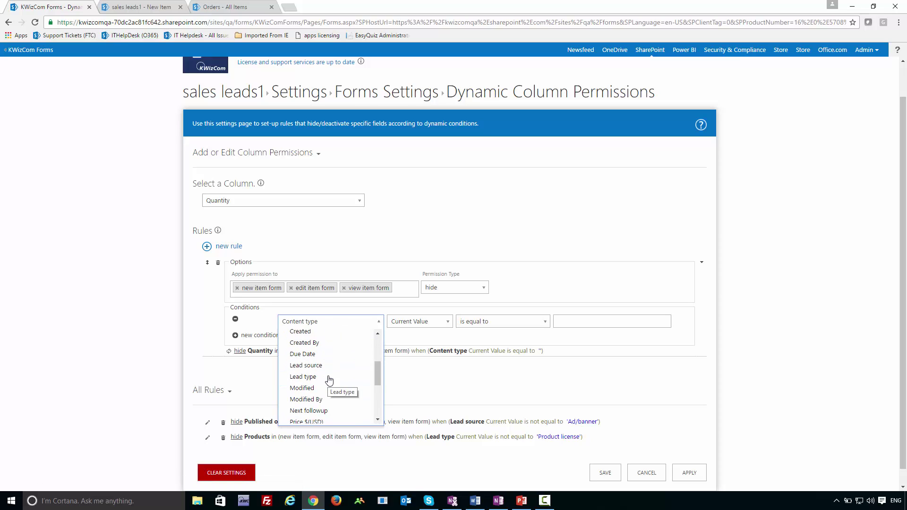
{"action": "left_click", "coordinate": [329, 378]}
{"action": "left_click", "coordinate": [468, 324]}
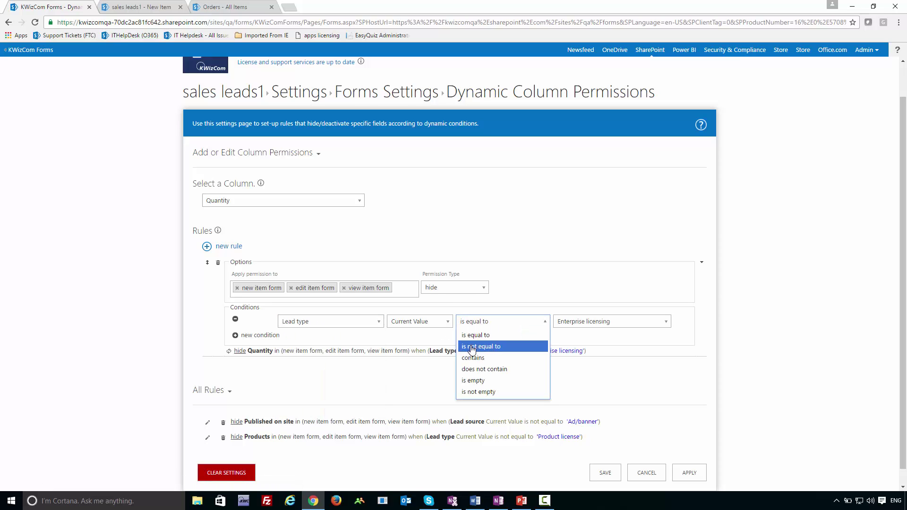
{"action": "left_click", "coordinate": [471, 349]}
{"action": "left_click", "coordinate": [576, 324]}
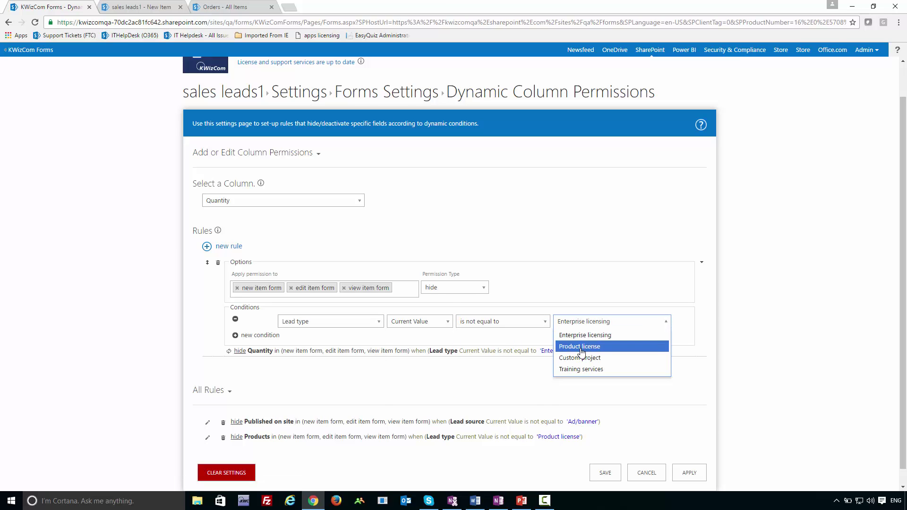
{"action": "left_click", "coordinate": [581, 348]}
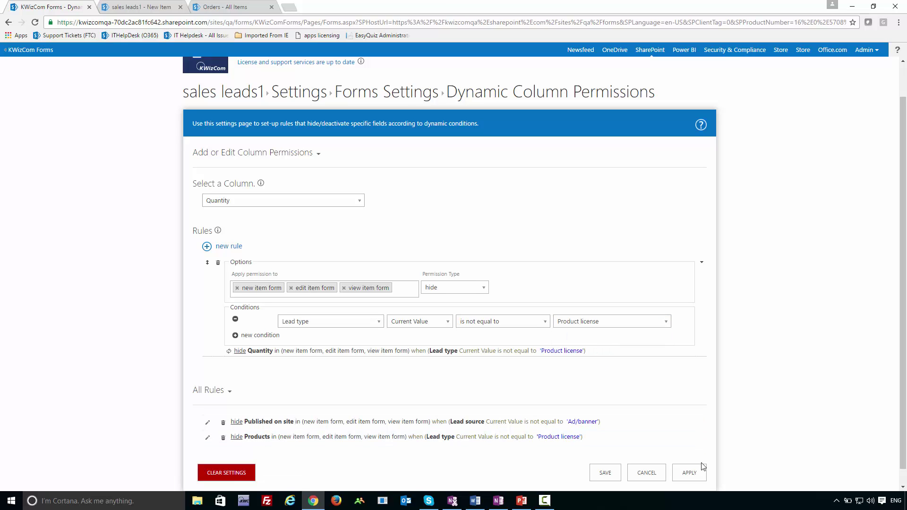
{"action": "left_click", "coordinate": [697, 472]}
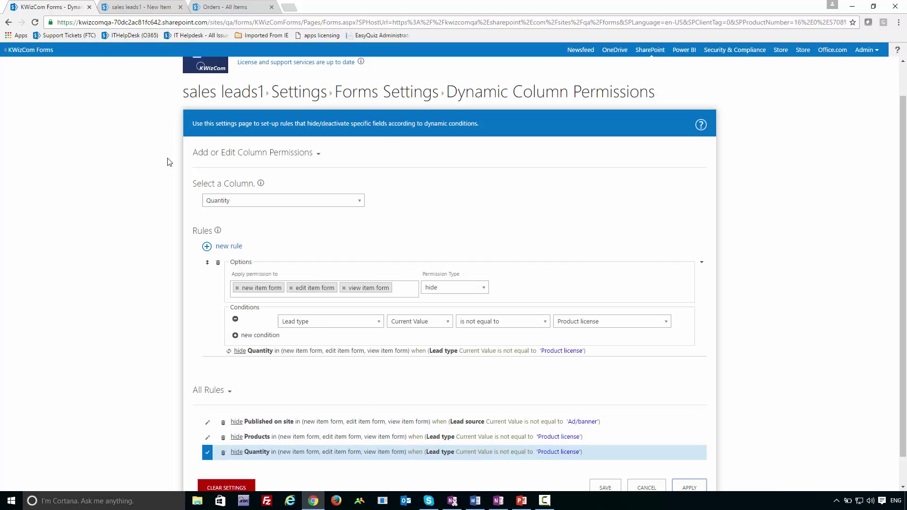
Reload the sales leads1 new item form and set Lead source to Ad/banner to test the Published on site rule.
{"action": "left_click", "coordinate": [133, 7]}
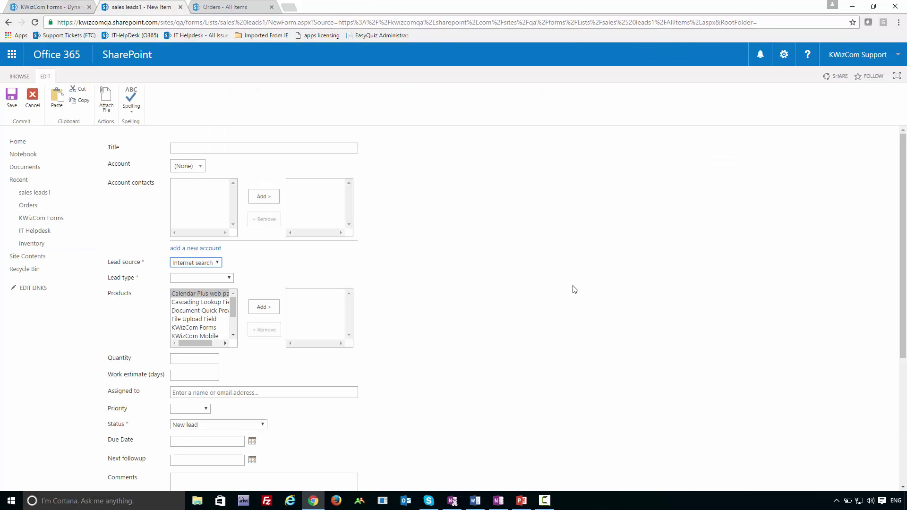
{"action": "key", "text": "F5"}
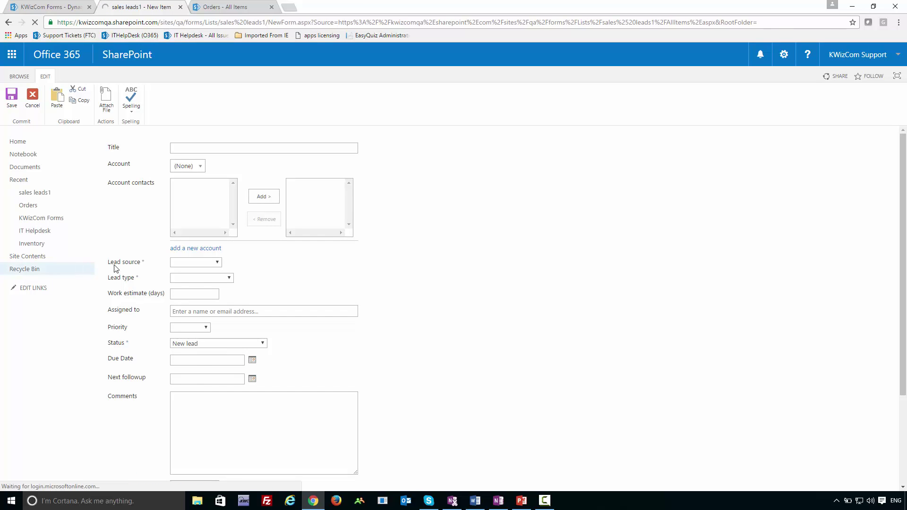
{"action": "left_click", "coordinate": [217, 263]}
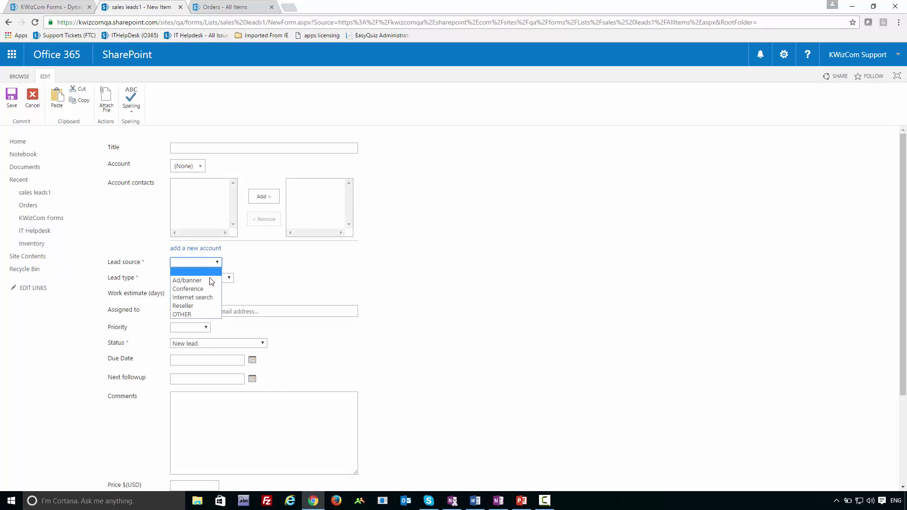
{"action": "left_click", "coordinate": [211, 280]}
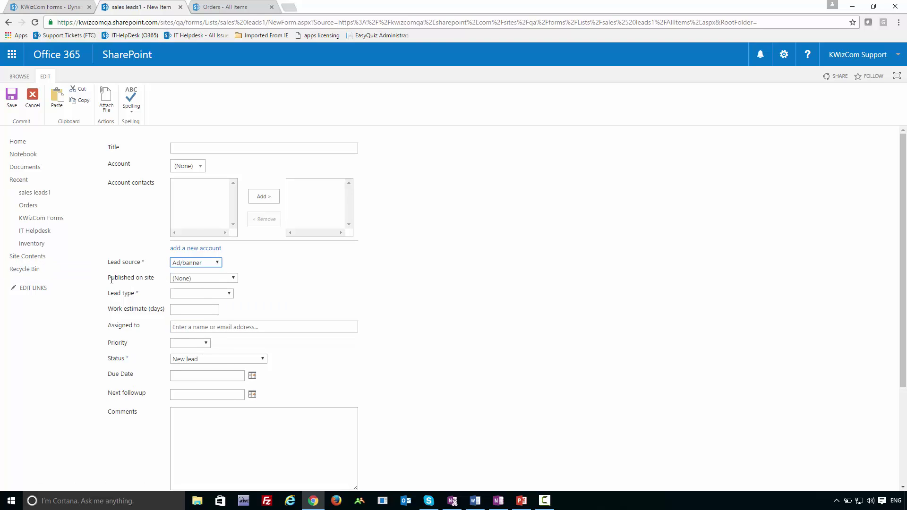
{"action": "left_click_drag", "start_coordinate": [111, 280], "coordinate": [135, 279]}
Test the Products and Quantity rules by setting Lead type to Product license, then to Training services.
{"action": "left_click", "coordinate": [203, 294]}
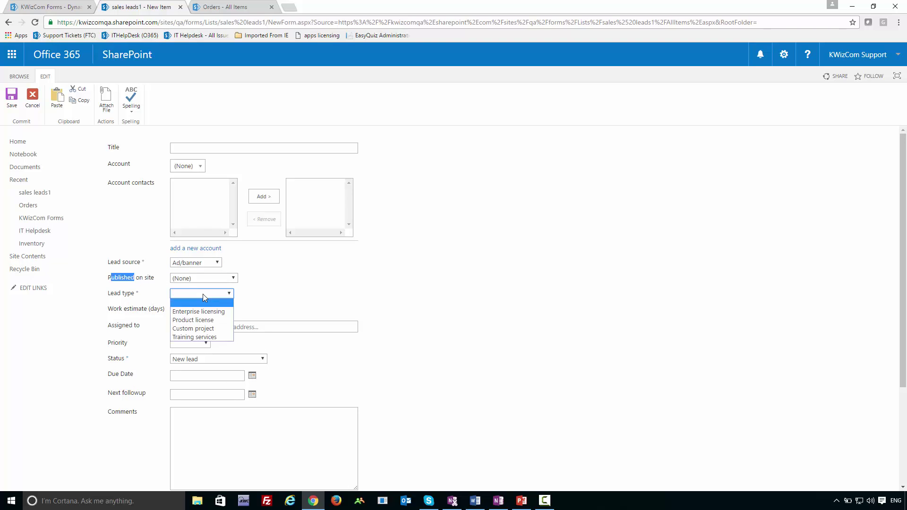
{"action": "left_click", "coordinate": [205, 320]}
{"action": "double_click", "coordinate": [119, 309]}
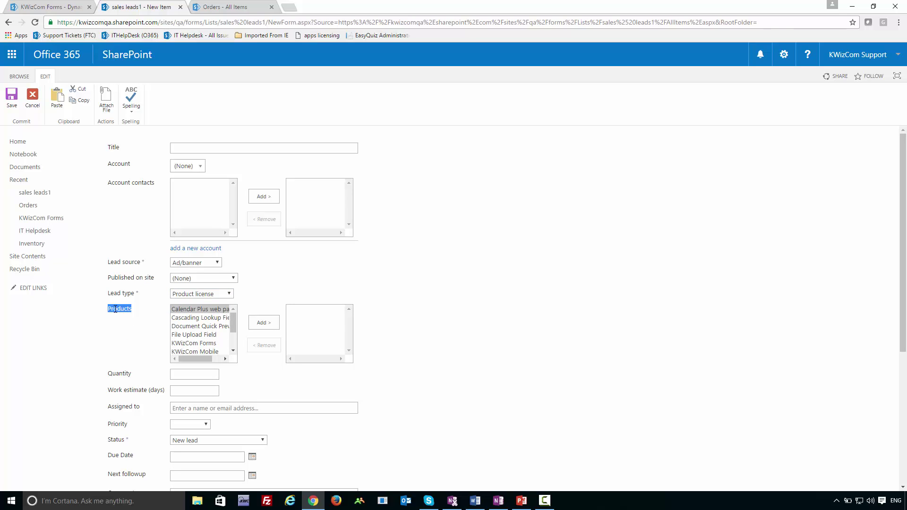
{"action": "double_click", "coordinate": [118, 374]}
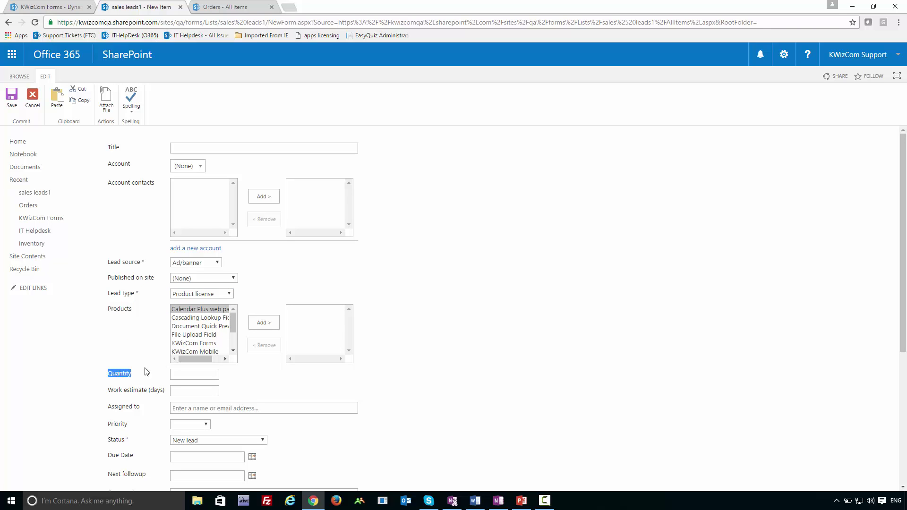
{"action": "left_click", "coordinate": [196, 294]}
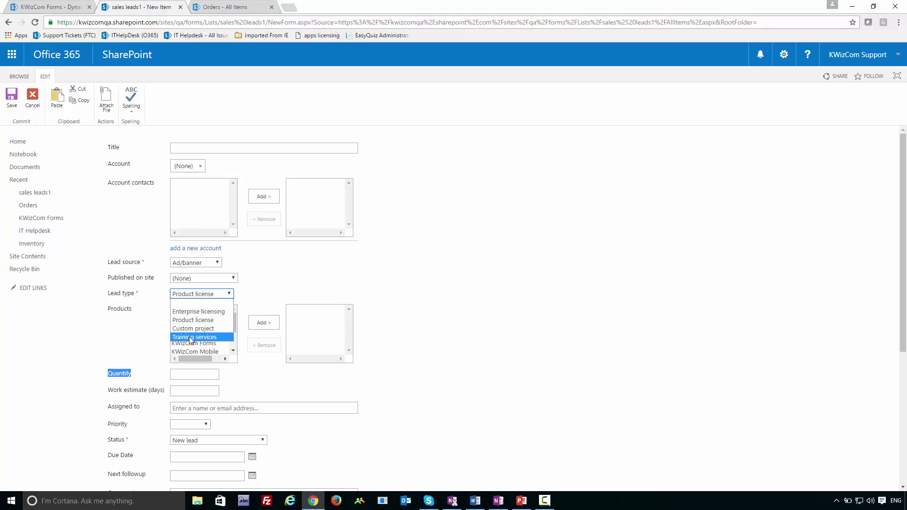
{"action": "left_click", "coordinate": [208, 337]}
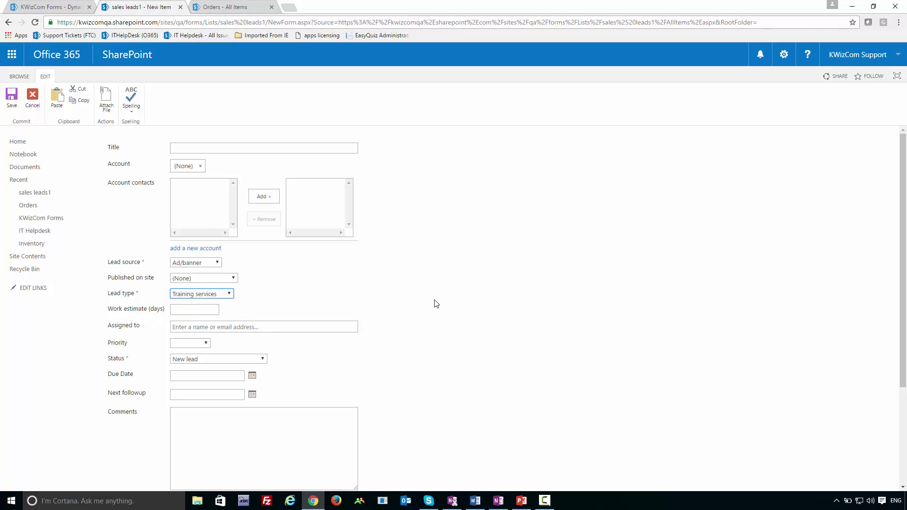
Review the Lead type slide in the PowerPoint presentation and return to the Dynamic Column Permissions page in the browser.
{"action": "key", "text": "alt+Tab"}
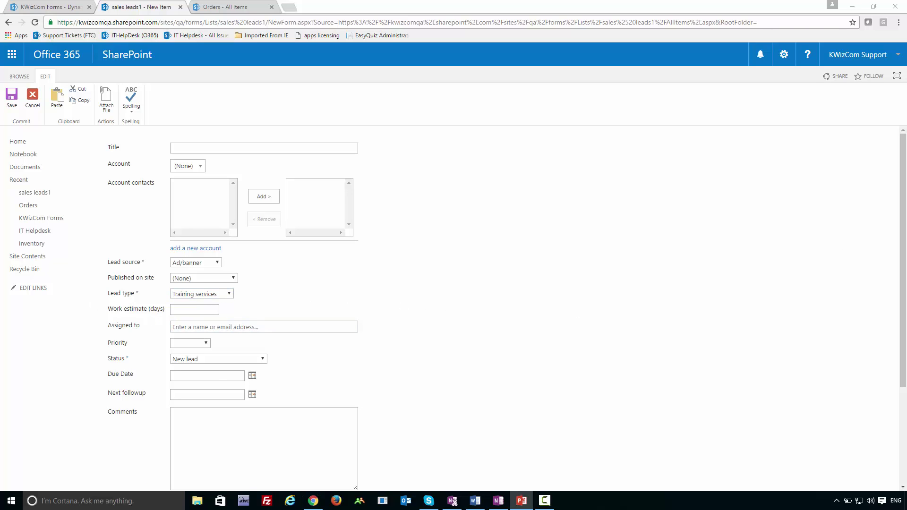
{"action": "key", "text": "shift+F5"}
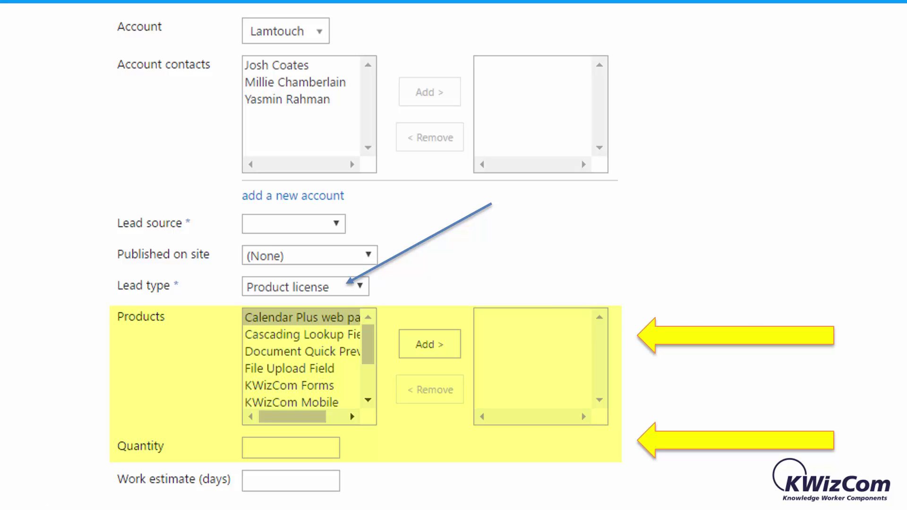
{"action": "key", "text": "alt+Tab"}
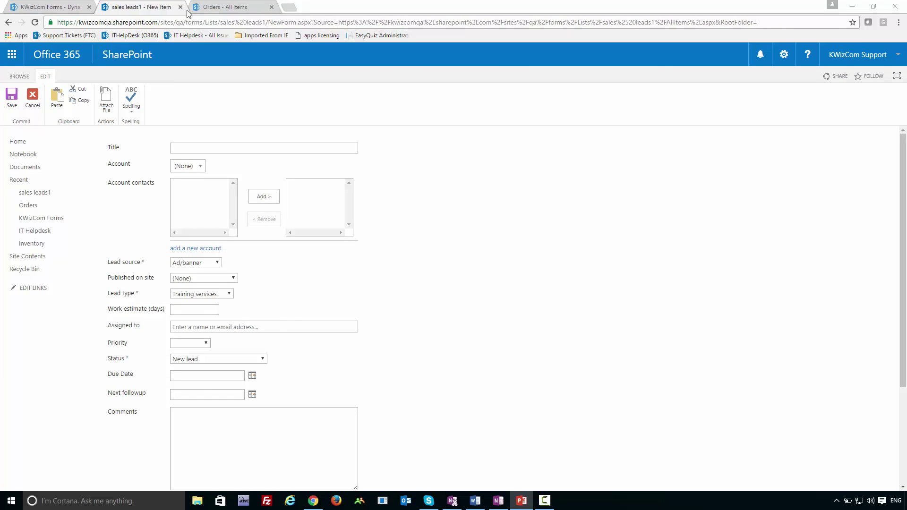
{"action": "left_click", "coordinate": [49, 6]}
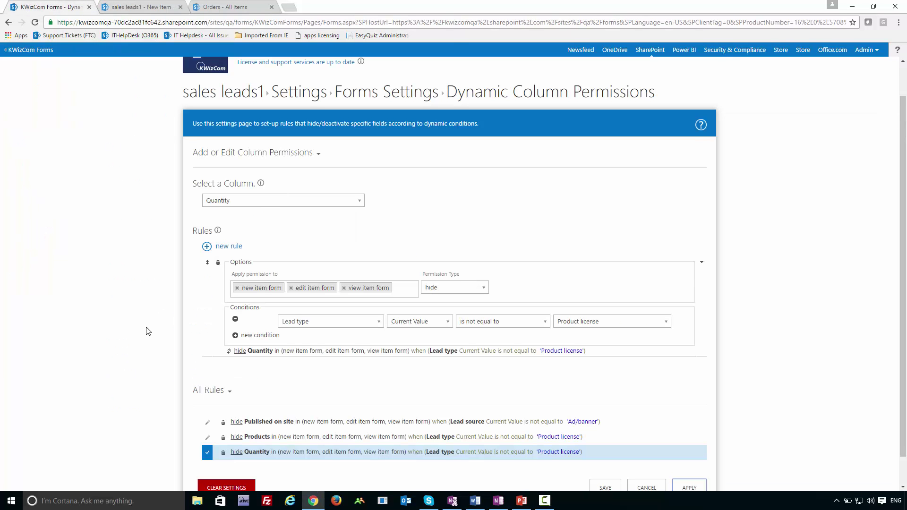
Try adding an AND condition to the Quantity rule with Current user and the not in operator, and cancel the rule edit.
{"action": "scroll", "coordinate": [148, 331], "scroll_direction": "down", "scroll_amount": 1}
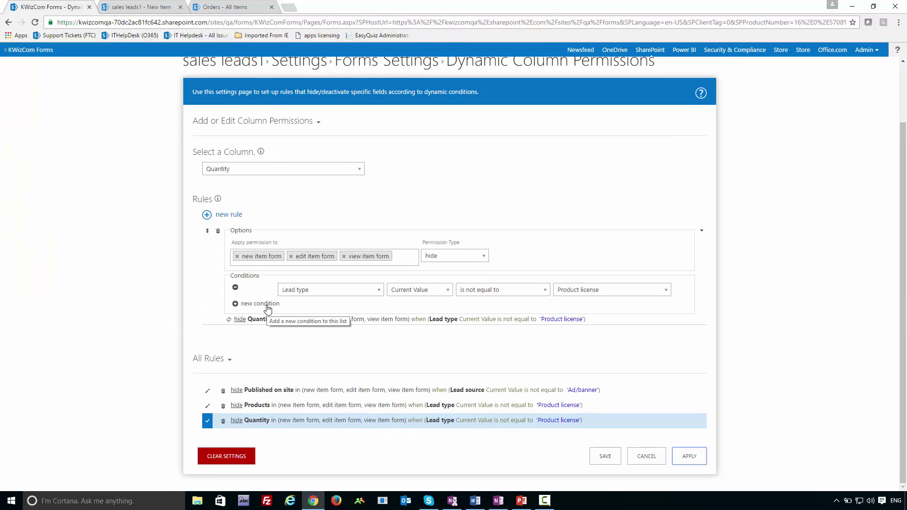
{"action": "left_click", "coordinate": [264, 304]}
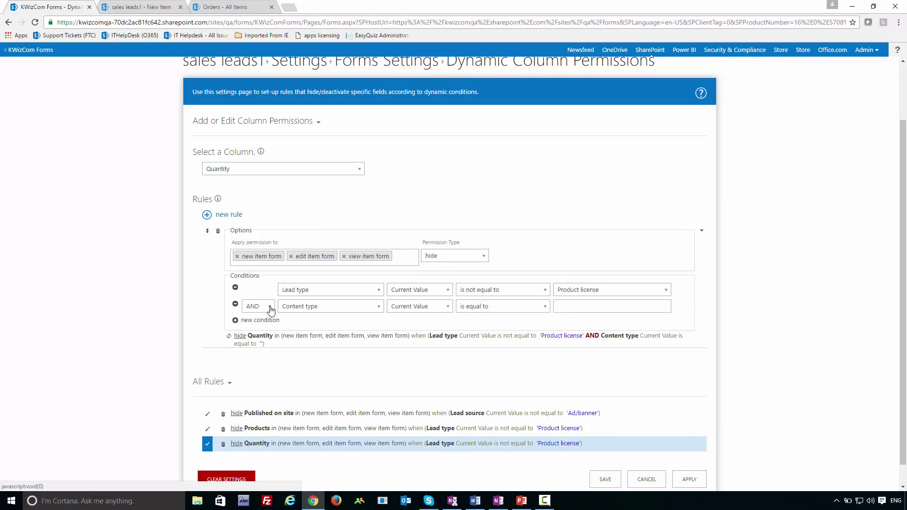
{"action": "left_click", "coordinate": [271, 308]}
{"action": "left_click", "coordinate": [271, 310]}
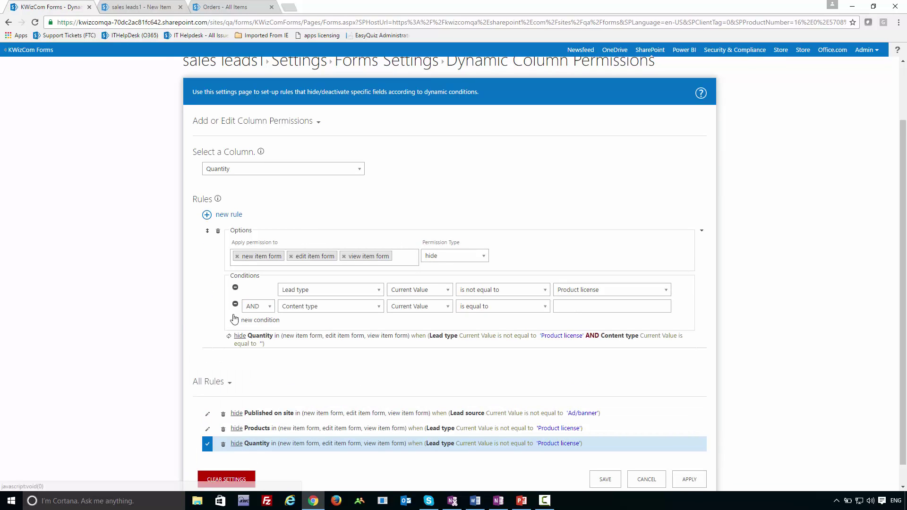
{"action": "left_click", "coordinate": [373, 312]}
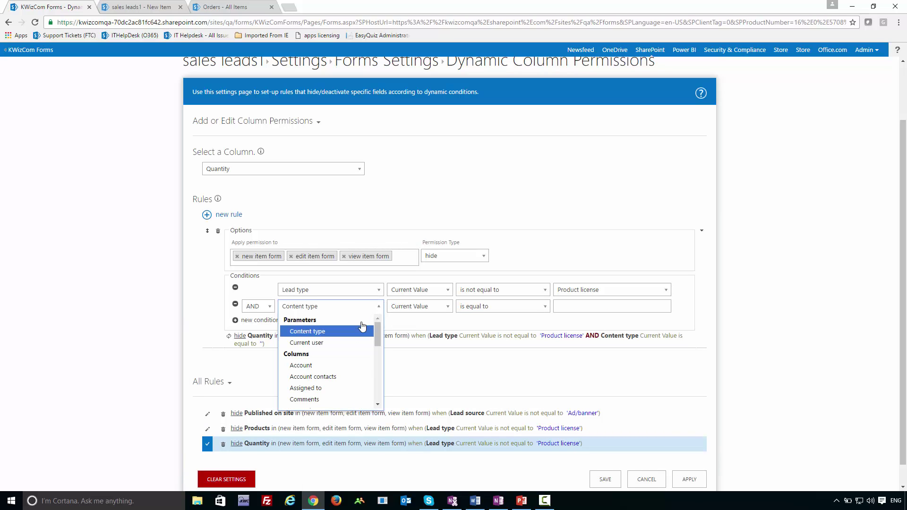
{"action": "scroll", "coordinate": [305, 366], "scroll_direction": "down", "scroll_amount": 1}
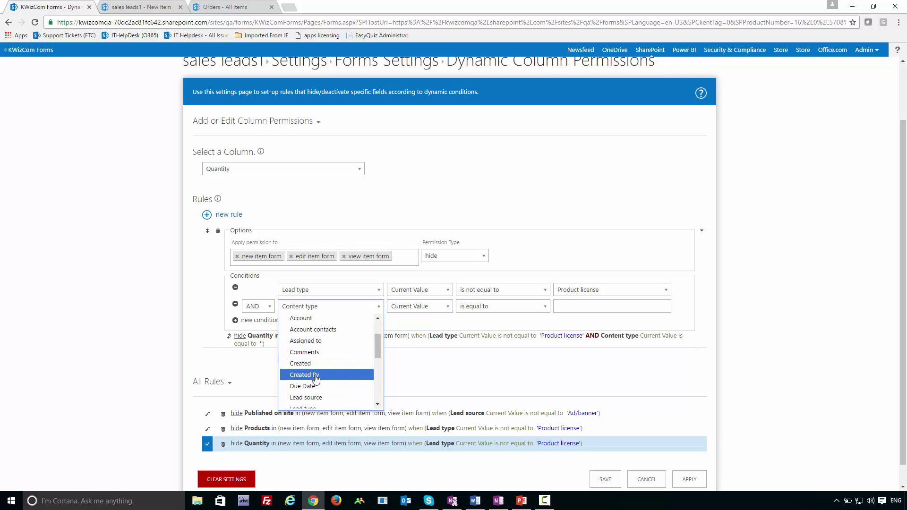
{"action": "scroll", "coordinate": [316, 380], "scroll_direction": "up", "scroll_amount": 1}
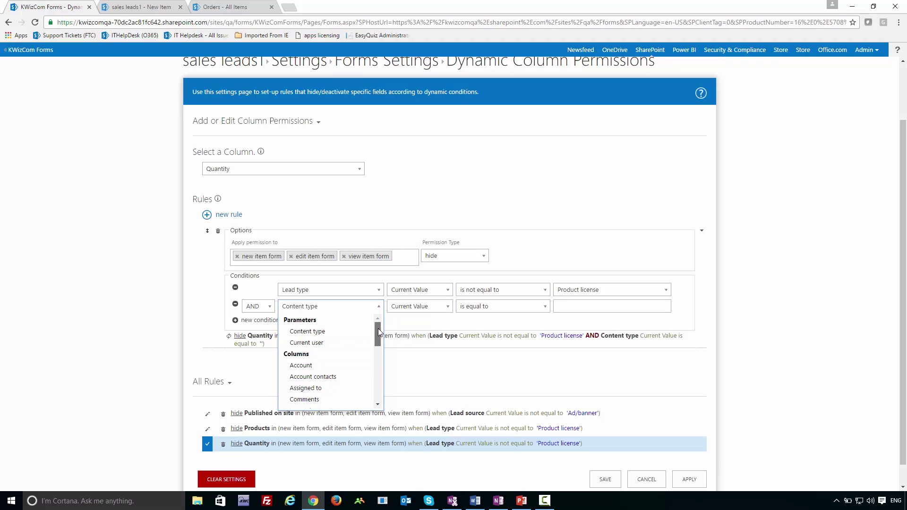
{"action": "left_click", "coordinate": [352, 343]}
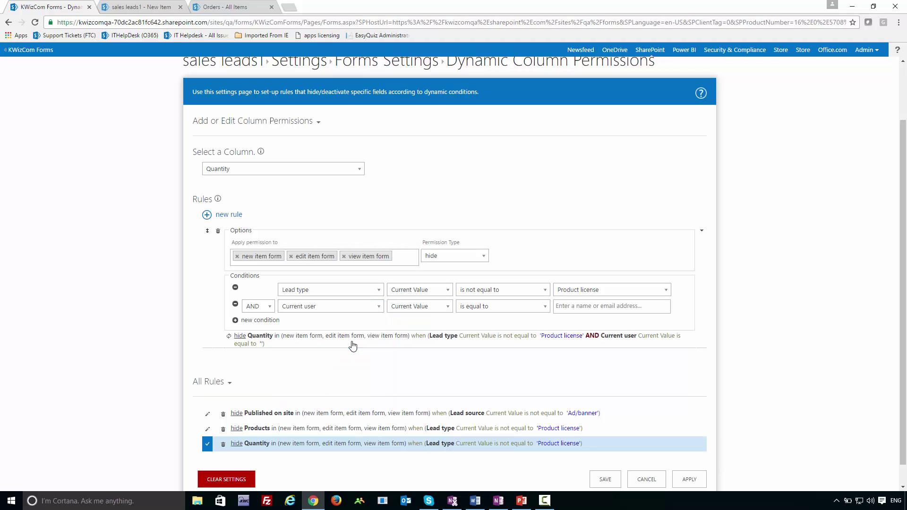
{"action": "left_click", "coordinate": [475, 308]}
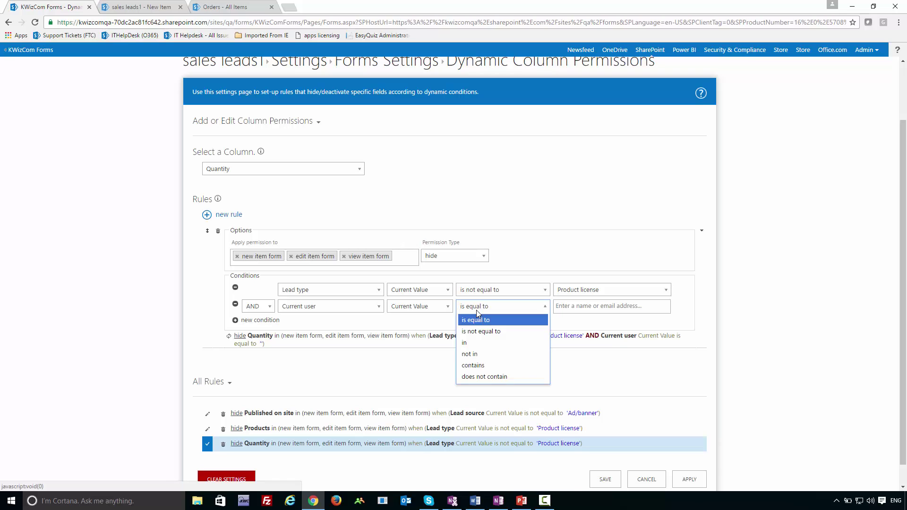
{"action": "left_click", "coordinate": [483, 354]}
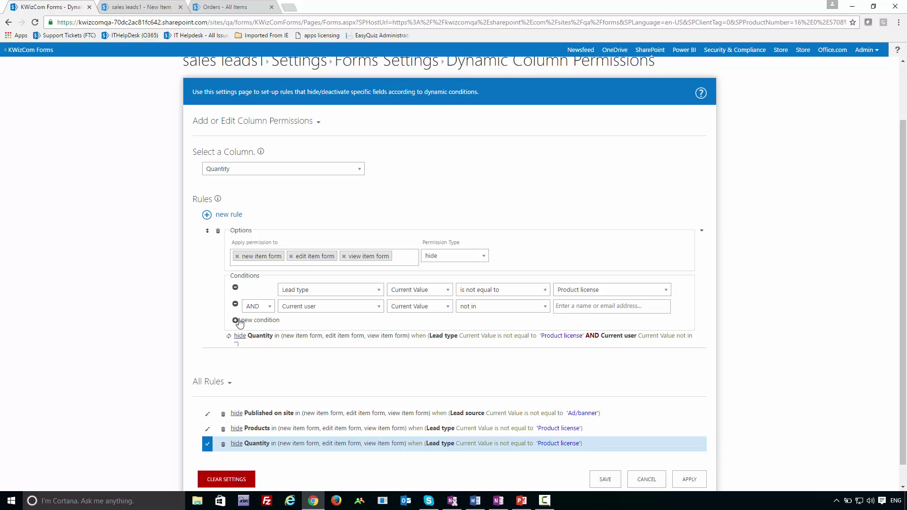
{"action": "left_click", "coordinate": [646, 480]}
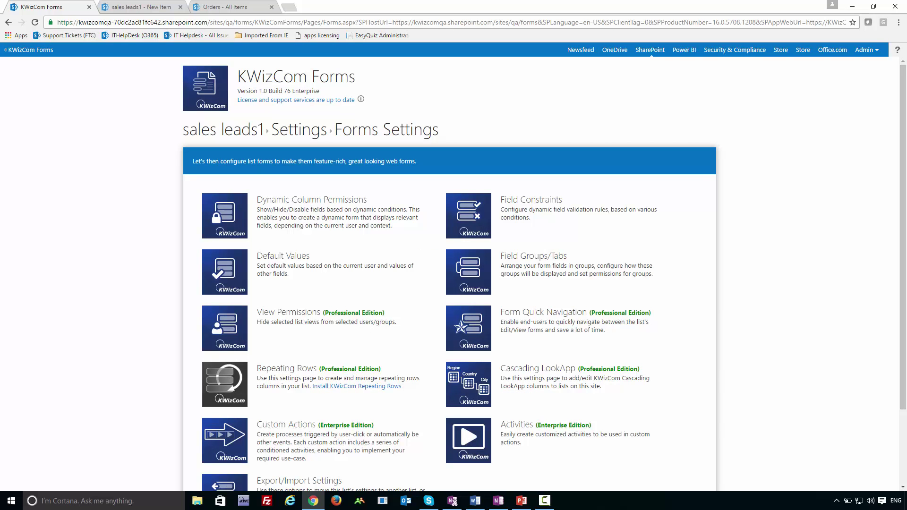
Switch to the PowerPoint presentation, advance to the tabbed form slide, and return to the Forms Settings page in the browser.
{"action": "key", "text": "alt+Tab"}
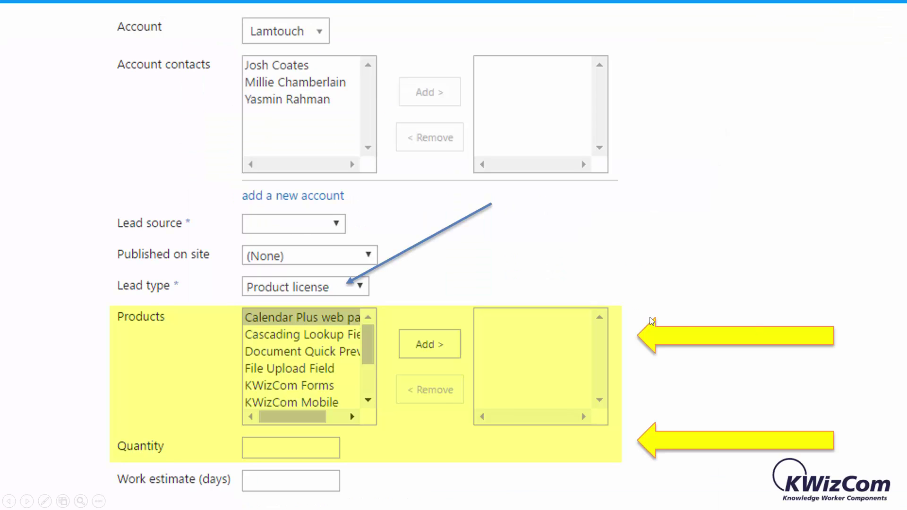
{"action": "left_click", "coordinate": [670, 259]}
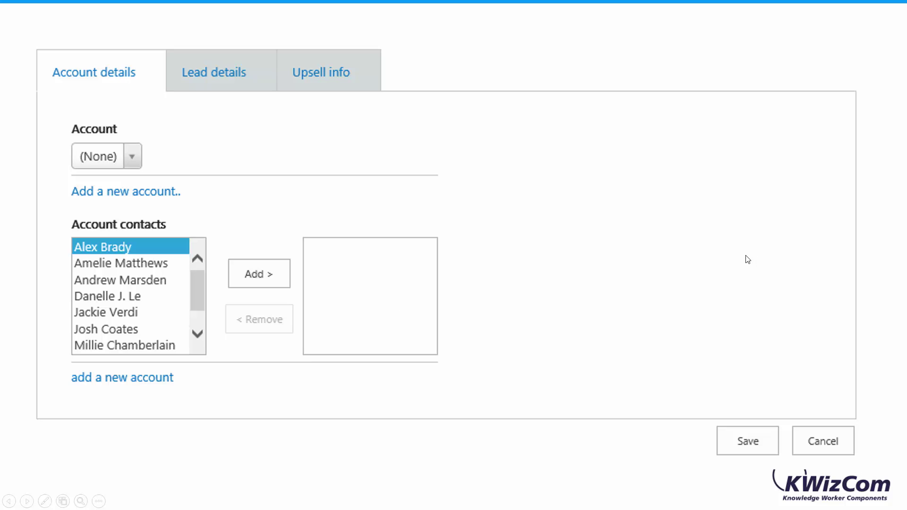
{"action": "key", "text": "alt+Tab"}
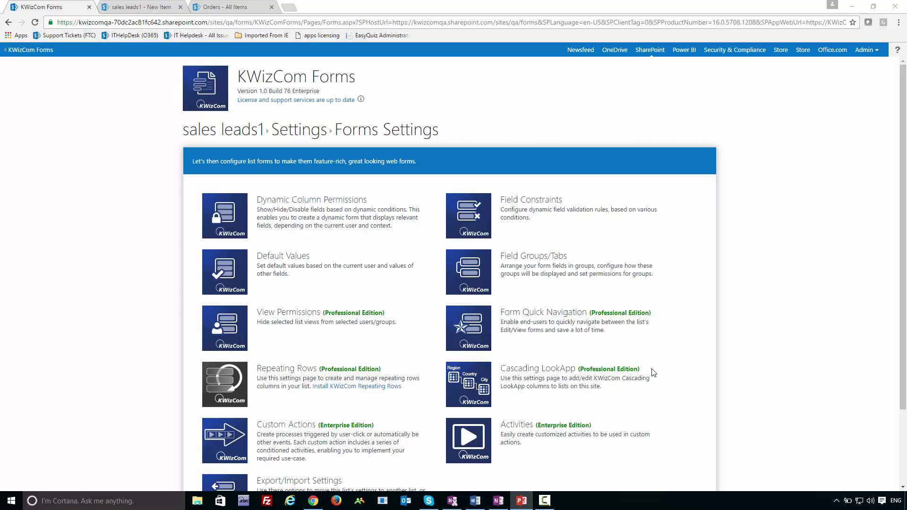
In the Field Groups/Tabs settings, set the field caption location to above the field and 2 default fields per row, and apply.
{"action": "scroll", "coordinate": [654, 372], "scroll_direction": "down", "scroll_amount": 1}
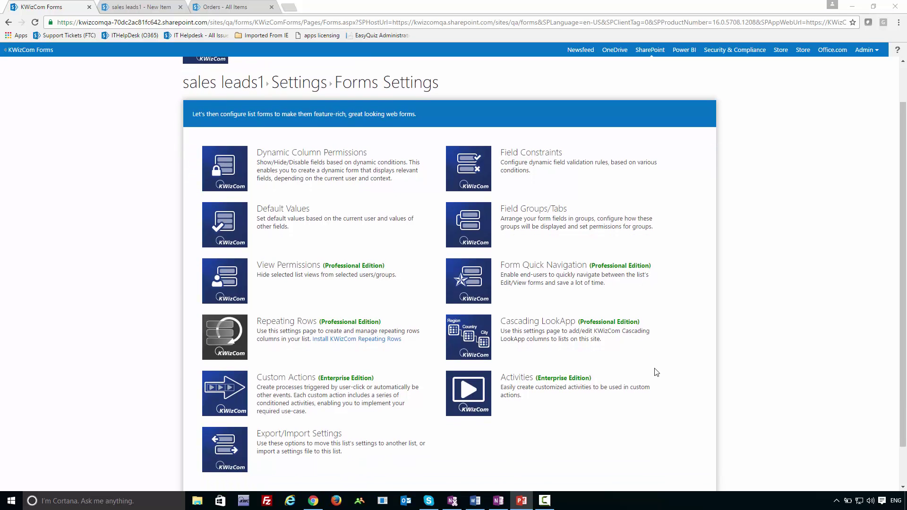
{"action": "left_click_drag", "start_coordinate": [572, 212], "coordinate": [500, 212]}
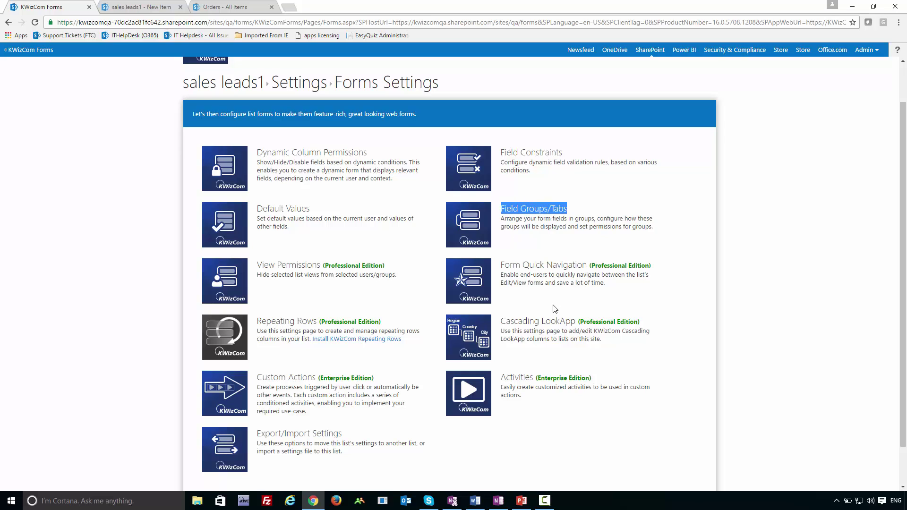
{"action": "left_click", "coordinate": [471, 231]}
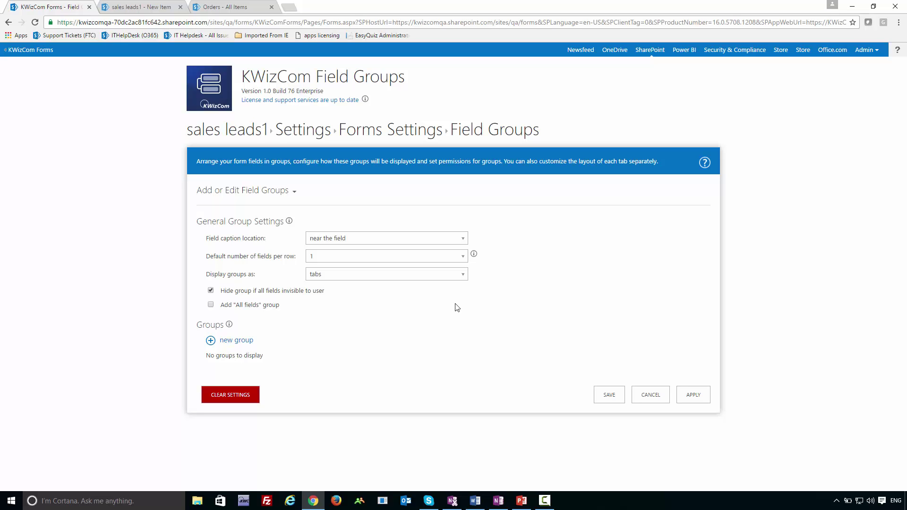
{"action": "left_click", "coordinate": [449, 244]}
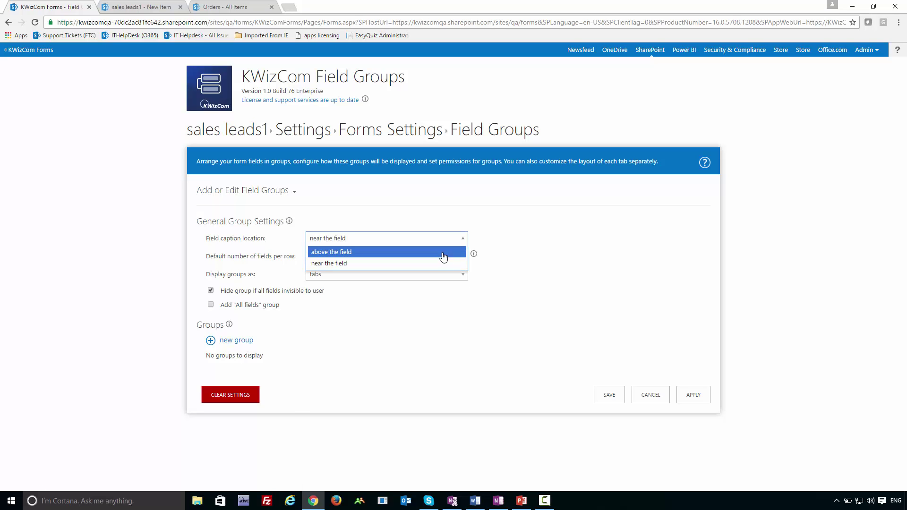
{"action": "left_click", "coordinate": [443, 257]}
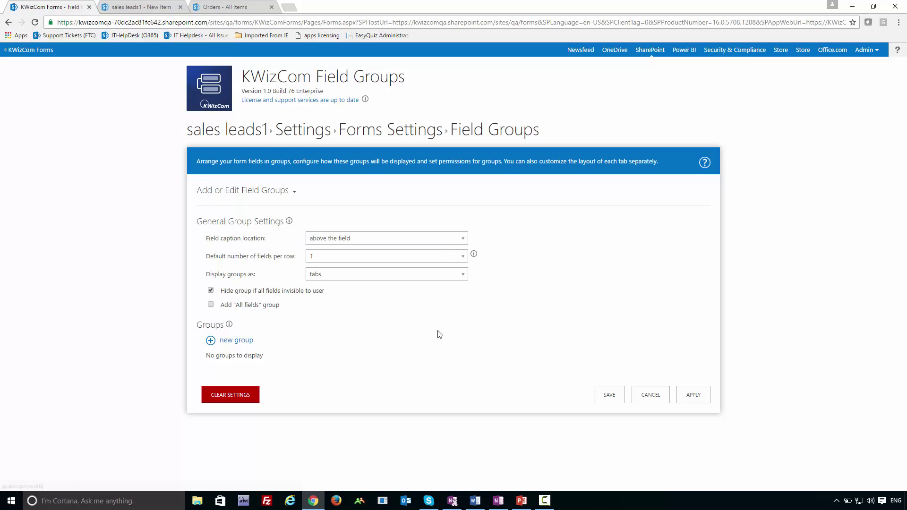
{"action": "left_click", "coordinate": [458, 263]}
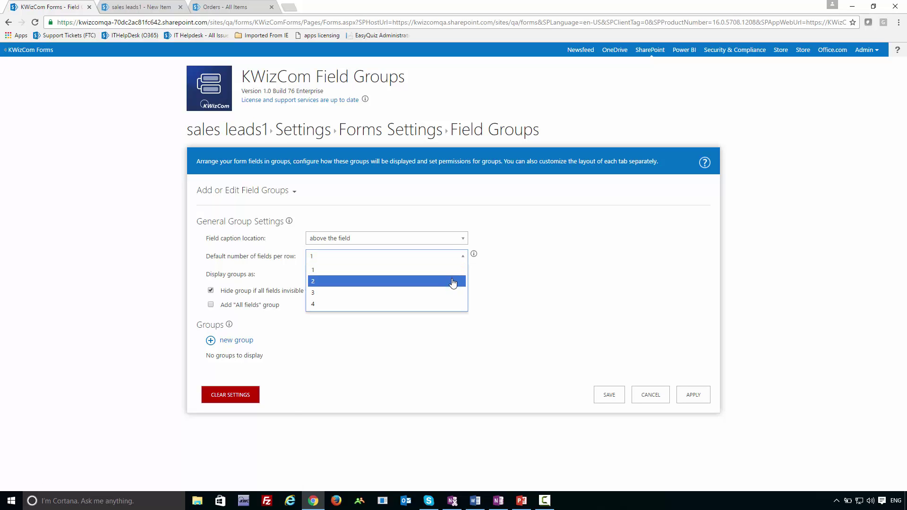
{"action": "left_click", "coordinate": [451, 282]}
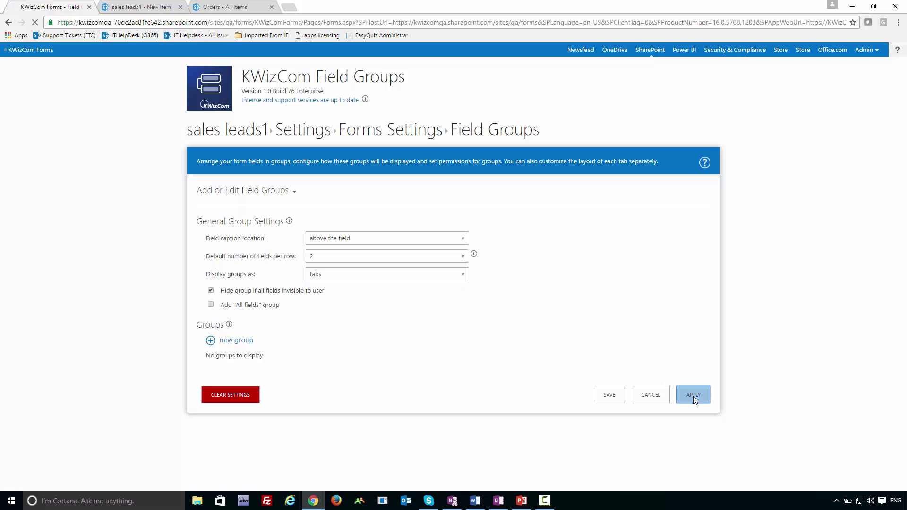
{"action": "left_click", "coordinate": [693, 395]}
Reload the sales leads1 new item form to check its caption placement and field layout.
{"action": "left_click", "coordinate": [125, 7]}
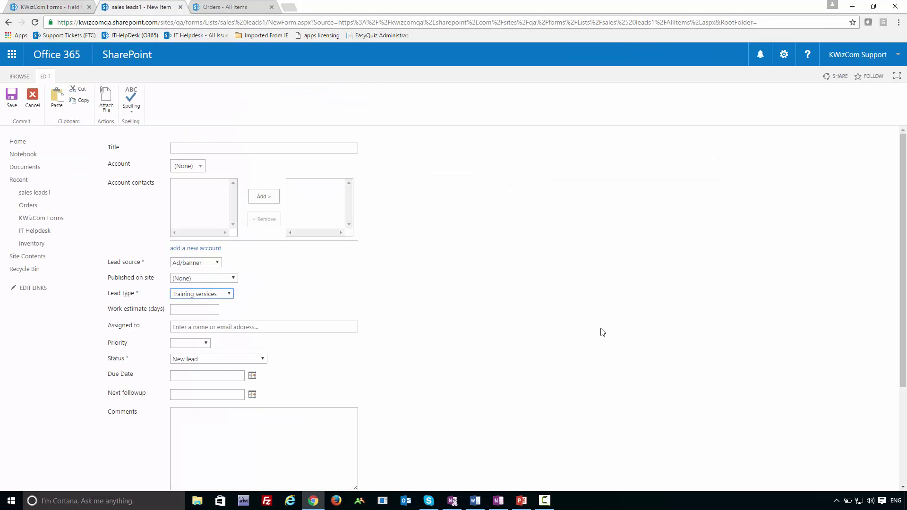
{"action": "scroll", "coordinate": [538, 314], "scroll_direction": "down", "scroll_amount": 3}
{"action": "scroll", "coordinate": [532, 360], "scroll_direction": "up", "scroll_amount": 3}
{"action": "key", "text": "F5"}
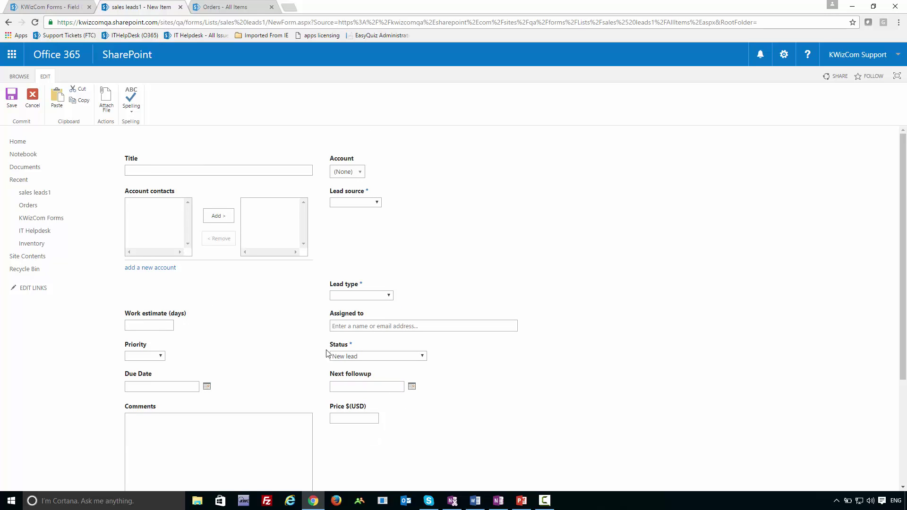
{"action": "double_click", "coordinate": [136, 158]}
Add a new field group named Account details with 1 column per row in the Field Groups settings.
{"action": "left_click", "coordinate": [36, 8]}
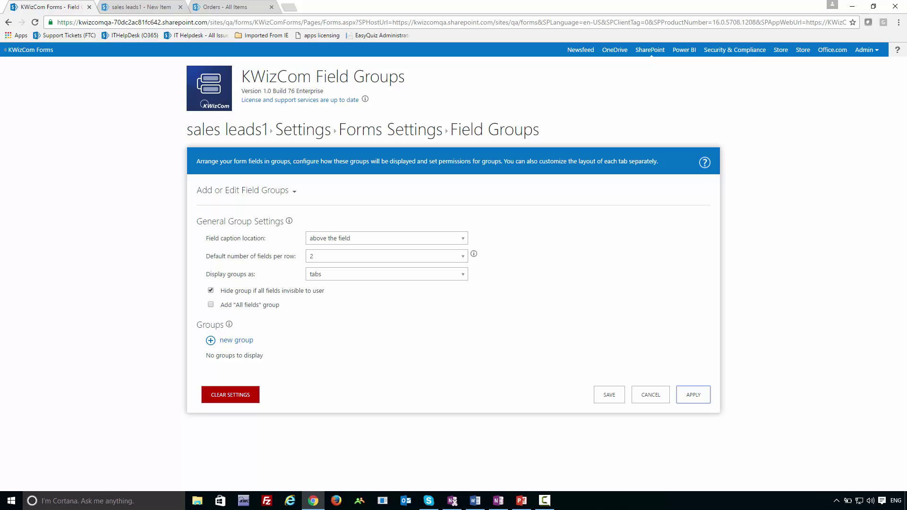
{"action": "left_click", "coordinate": [236, 343]}
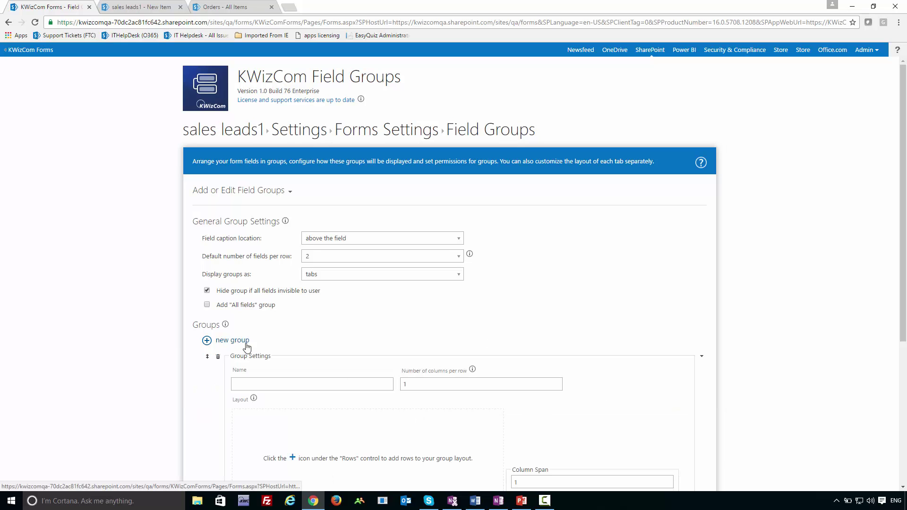
{"action": "scroll", "coordinate": [284, 331], "scroll_direction": "down", "scroll_amount": 3}
{"action": "left_click", "coordinate": [276, 257]}
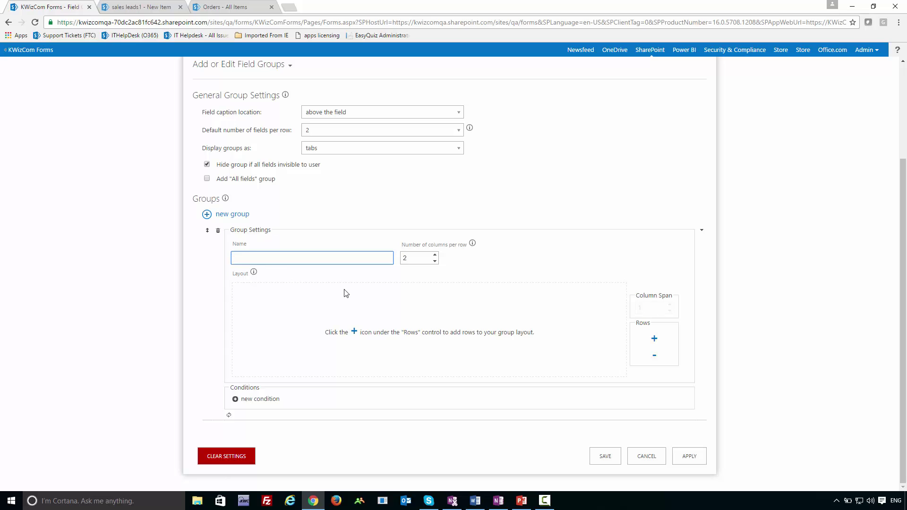
{"action": "type", "text": "Account details"}
{"action": "left_click", "coordinate": [435, 261]}
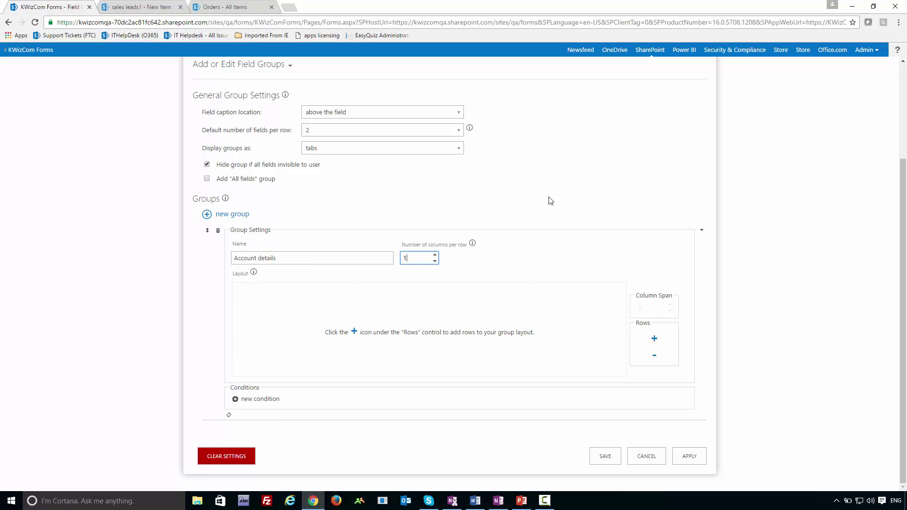
Add two rows to the Account details layout and assign Account to the first and Account contacts to the second.
{"action": "left_click", "coordinate": [654, 339]}
{"action": "left_click", "coordinate": [654, 340]}
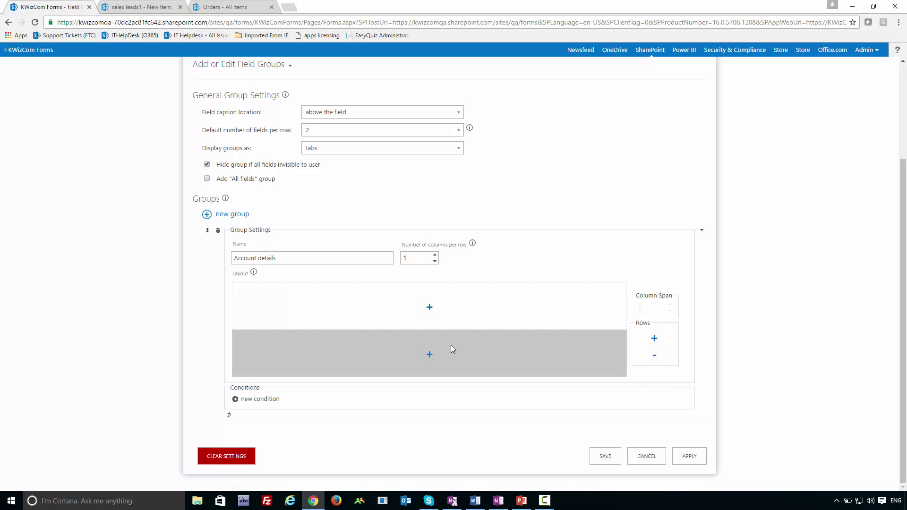
{"action": "left_click", "coordinate": [429, 309]}
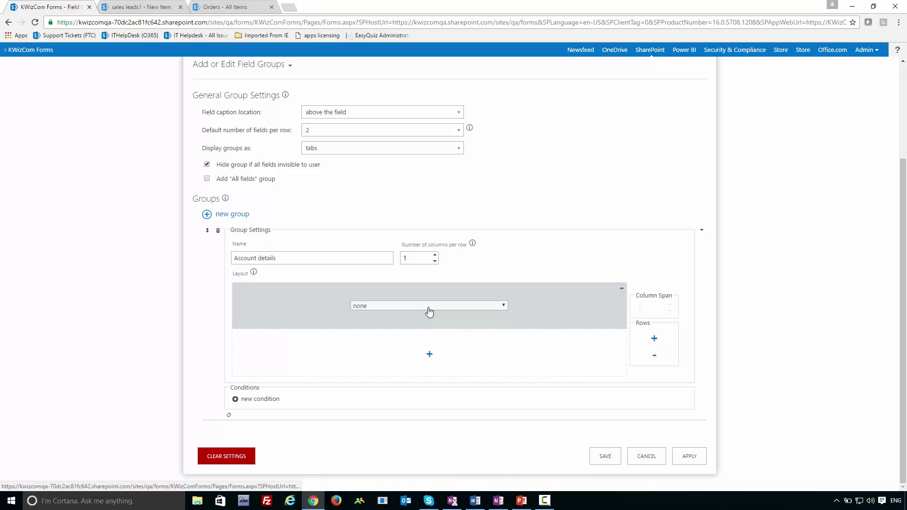
{"action": "left_click", "coordinate": [428, 307]}
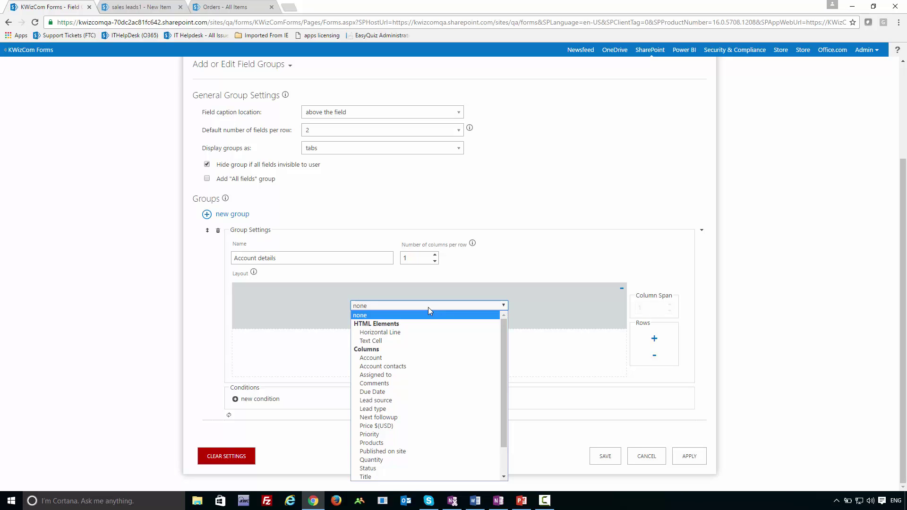
{"action": "left_click", "coordinate": [422, 357]}
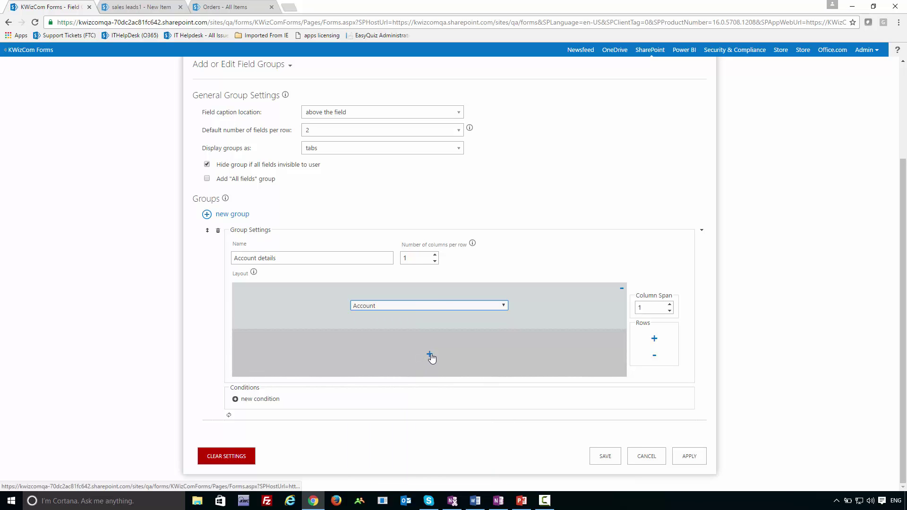
{"action": "left_click", "coordinate": [430, 355]}
{"action": "left_click", "coordinate": [429, 353]}
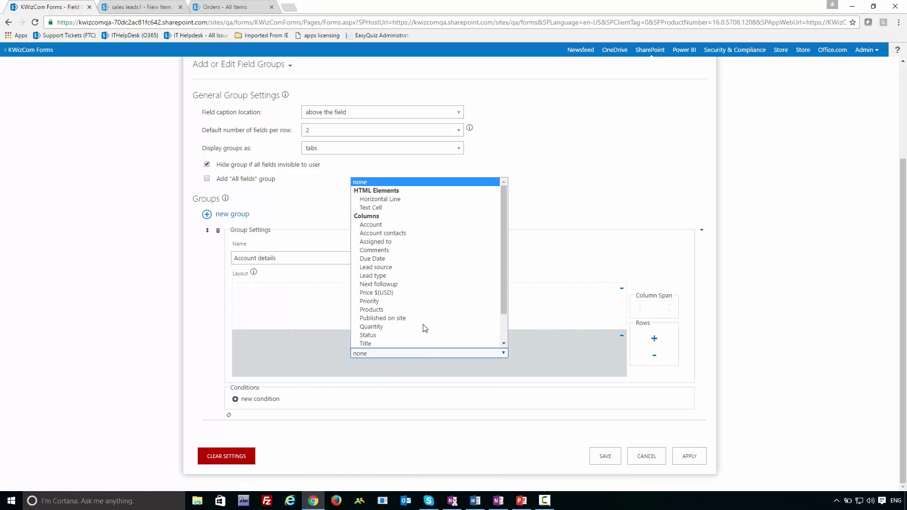
{"action": "left_click", "coordinate": [407, 233]}
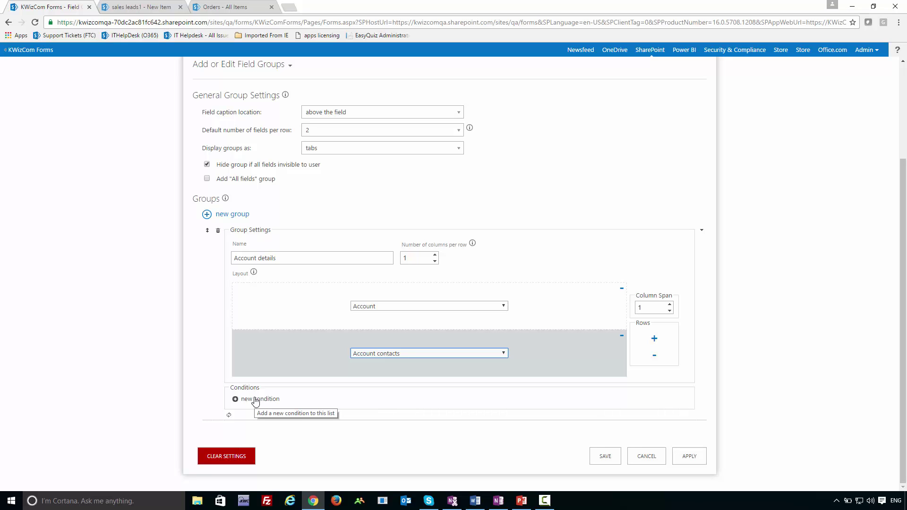
Apply the Account details group and reload the sales leads1 new item form to check the tab.
{"action": "left_click", "coordinate": [688, 458]}
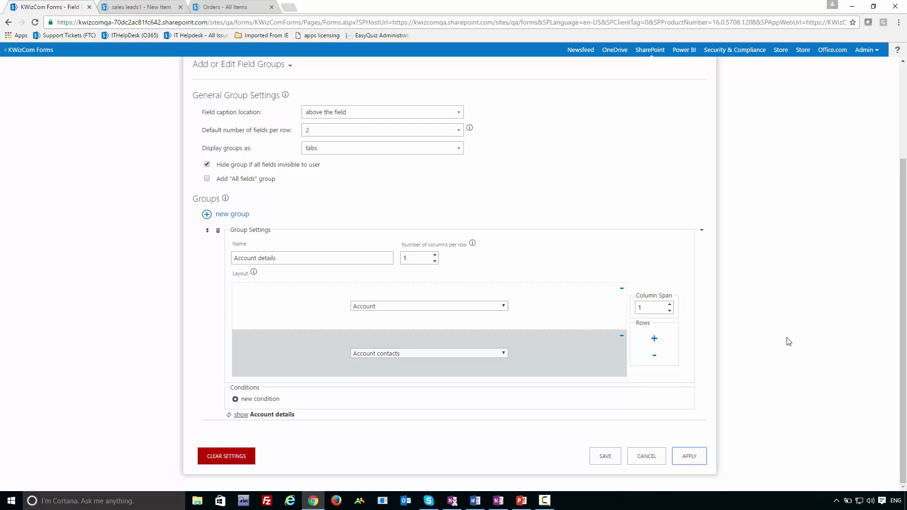
{"action": "left_click", "coordinate": [148, 7]}
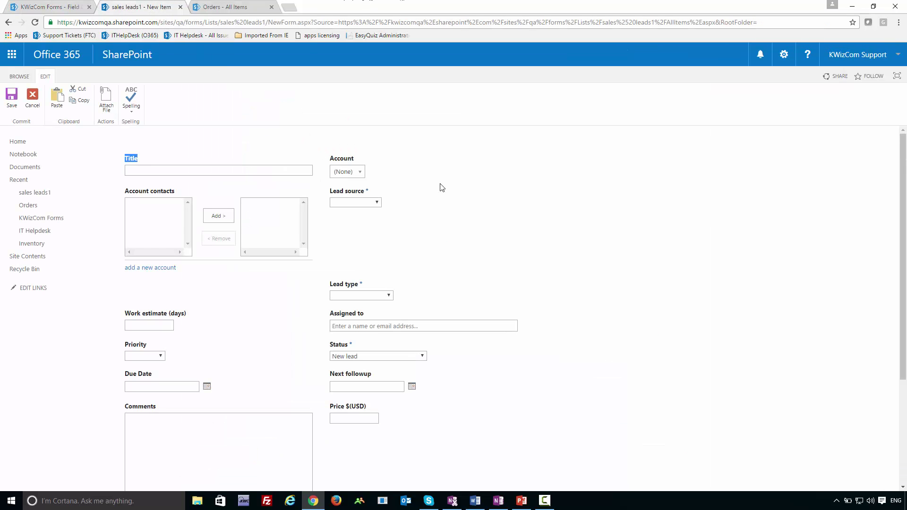
{"action": "key", "text": "F5"}
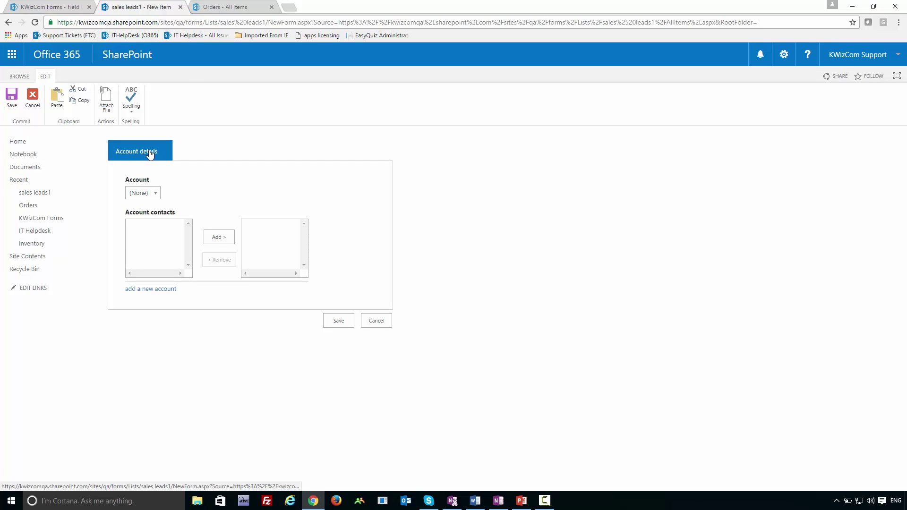
Choose Lamtouch as the Account in the new item form to test its contacts list, and return to the Field Groups settings.
{"action": "left_click", "coordinate": [154, 193]}
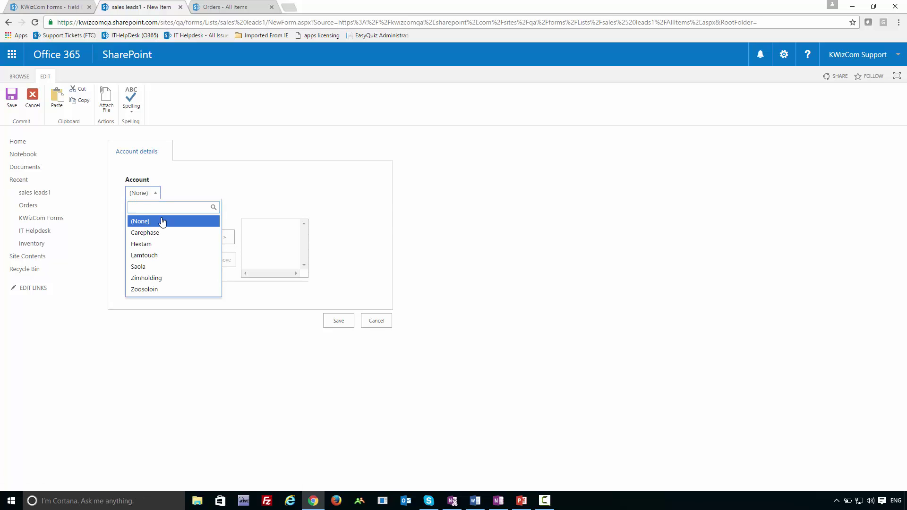
{"action": "left_click", "coordinate": [168, 259]}
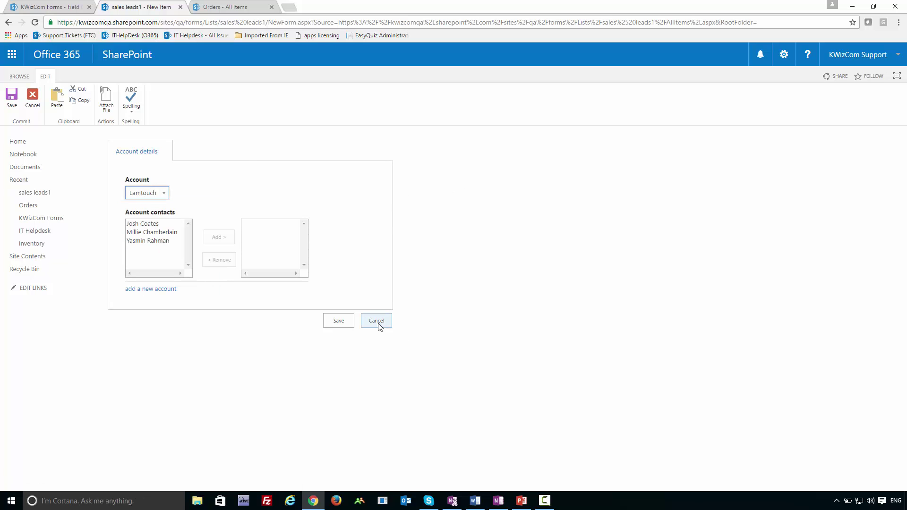
{"action": "left_click", "coordinate": [57, 7]}
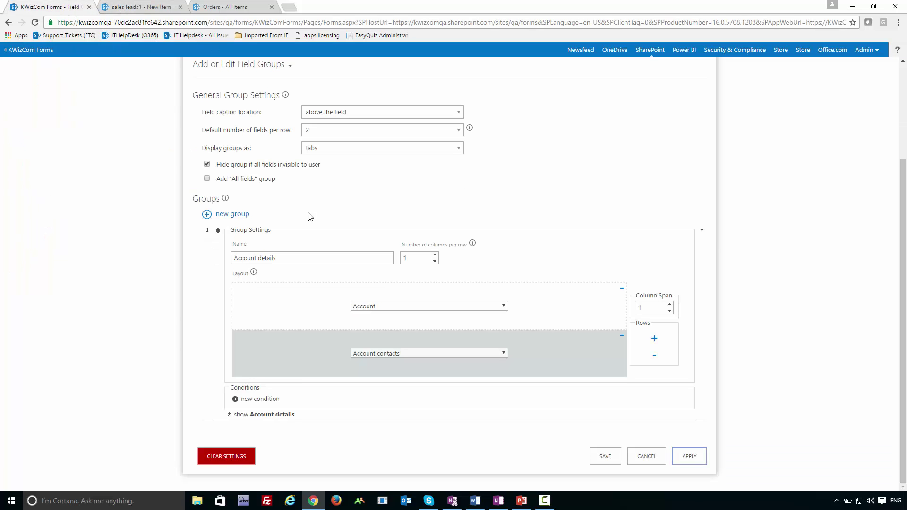
Add a new field group named Lead details and give its two-column layout four rows.
{"action": "left_click", "coordinate": [242, 215]}
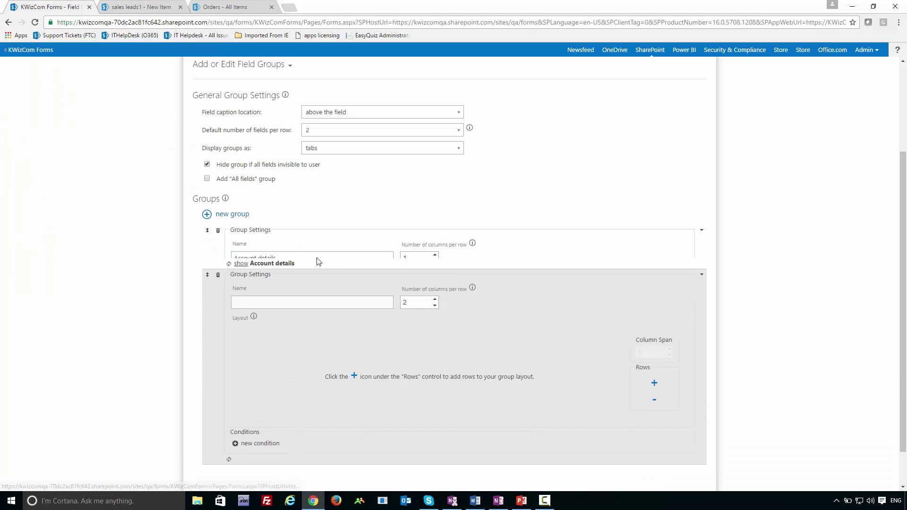
{"action": "scroll", "coordinate": [303, 267], "scroll_direction": "down", "scroll_amount": 1}
{"action": "left_click", "coordinate": [304, 261]}
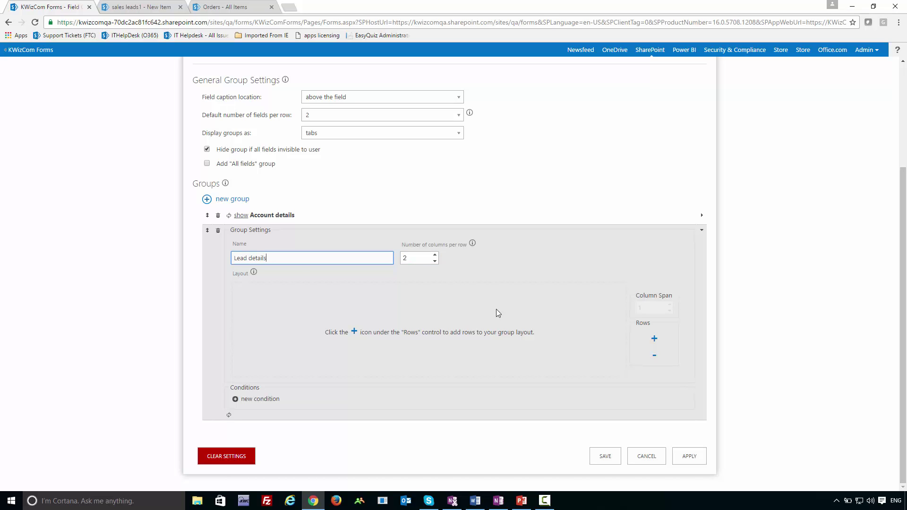
{"action": "left_click", "coordinate": [654, 340]}
{"action": "left_click", "coordinate": [655, 340]}
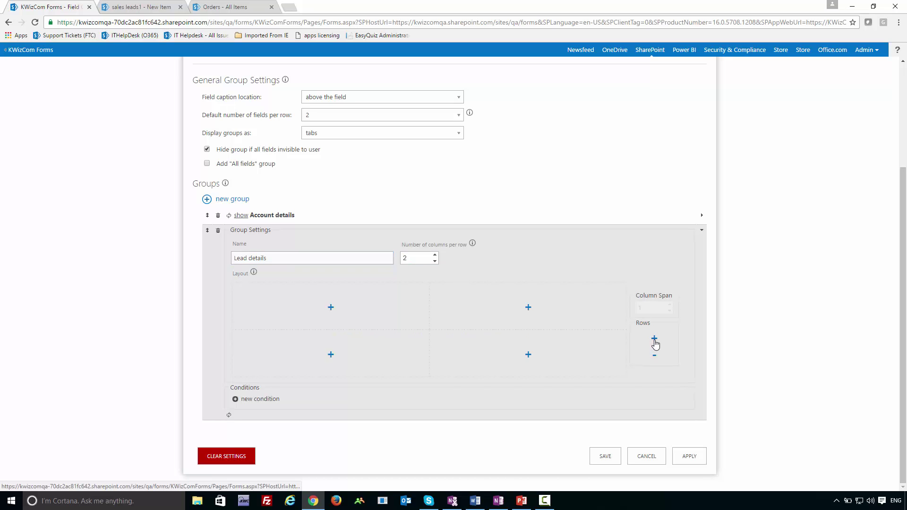
{"action": "left_click", "coordinate": [655, 340]}
{"action": "left_click", "coordinate": [655, 339]}
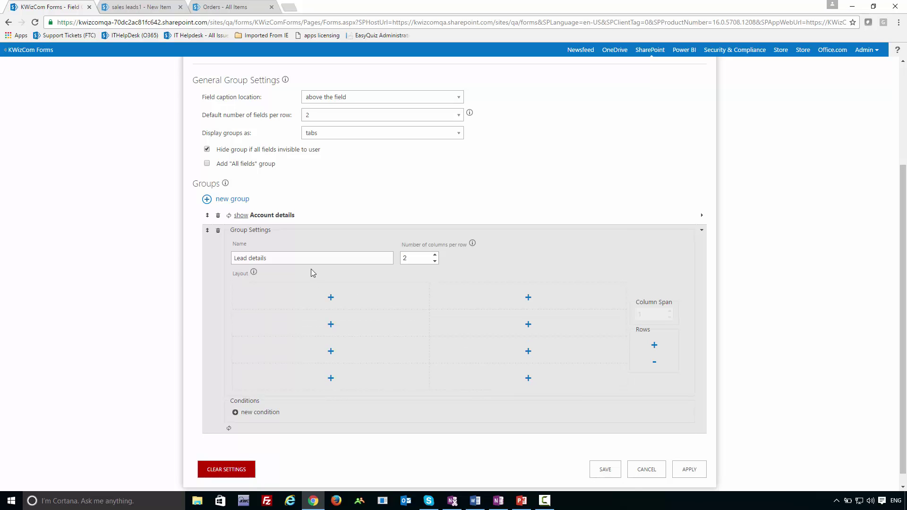
Assign Lead source and Published on site to the two cells of the first Lead details row.
{"action": "left_click", "coordinate": [332, 302]}
{"action": "left_click", "coordinate": [331, 297]}
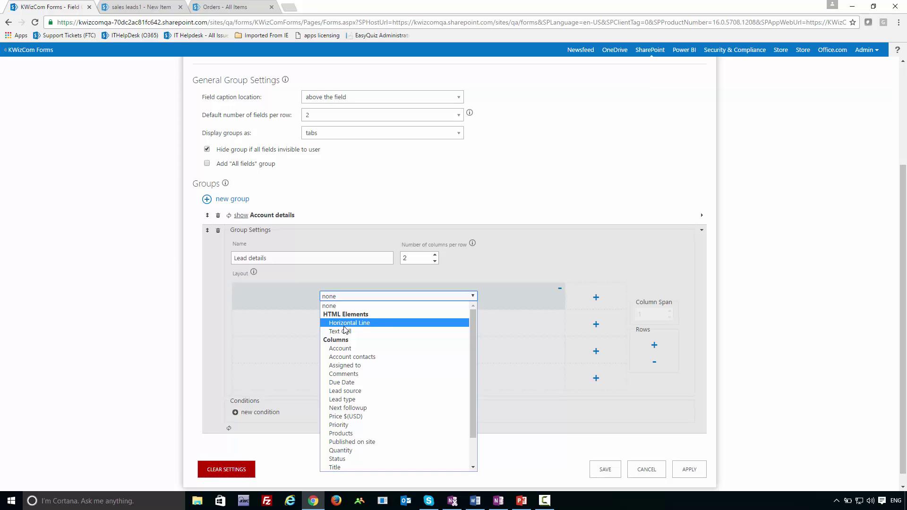
{"action": "left_click", "coordinate": [371, 392]}
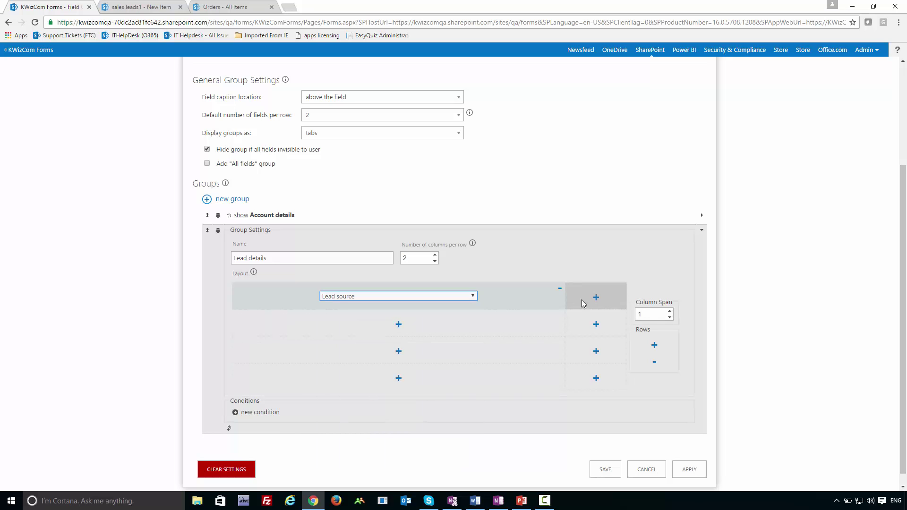
{"action": "left_click", "coordinate": [596, 298]}
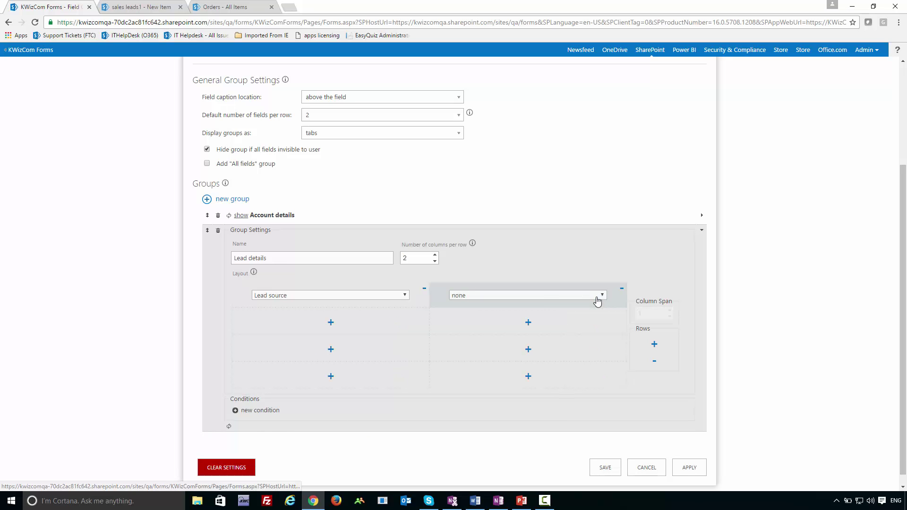
{"action": "left_click", "coordinate": [543, 296]}
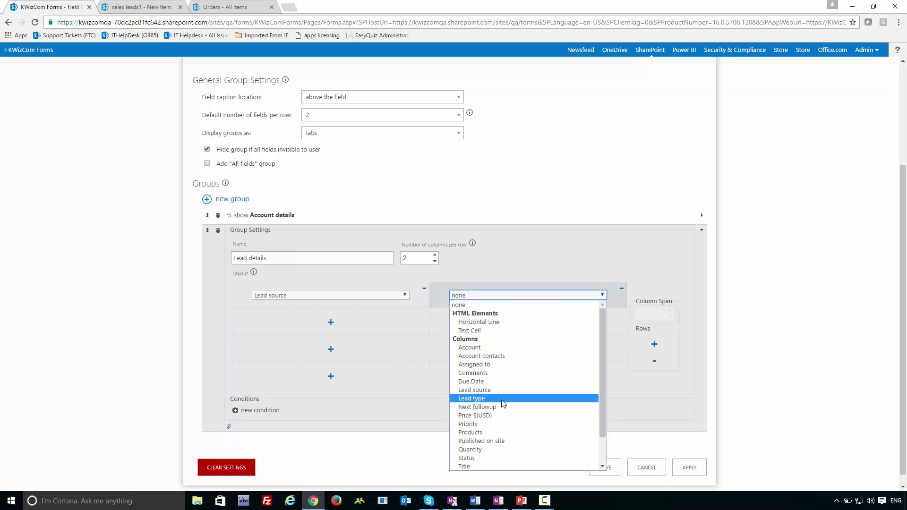
{"action": "left_click", "coordinate": [494, 441]}
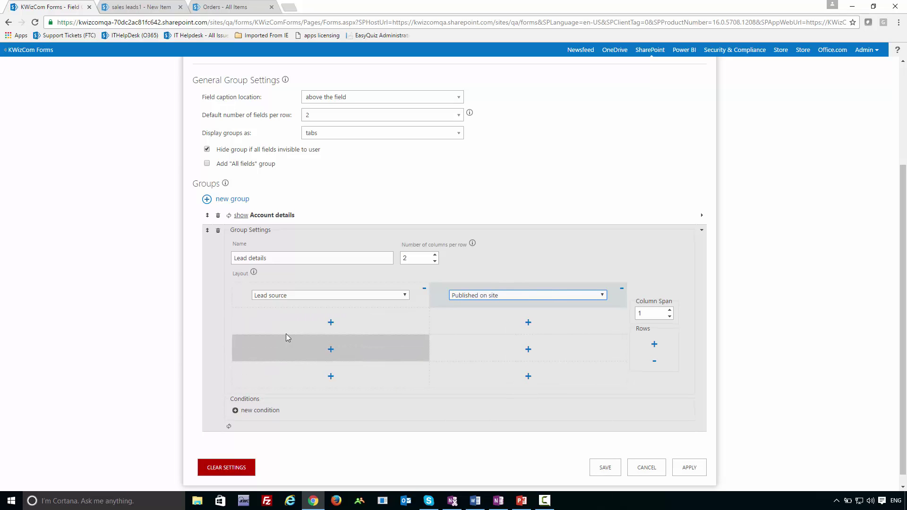
Assign Lead type to the second row's first cell, and Products and Quantity to the third row of Lead details.
{"action": "left_click", "coordinate": [331, 323]}
{"action": "left_click", "coordinate": [340, 322]}
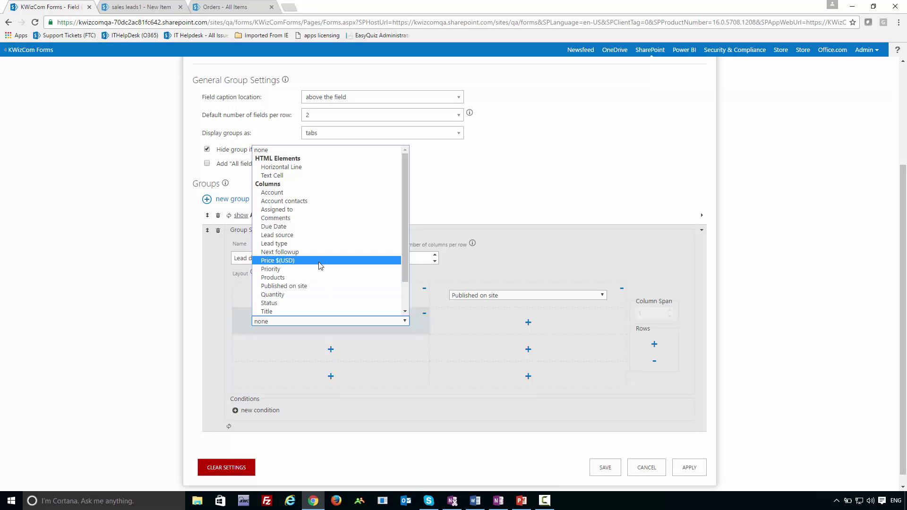
{"action": "left_click", "coordinate": [316, 241]}
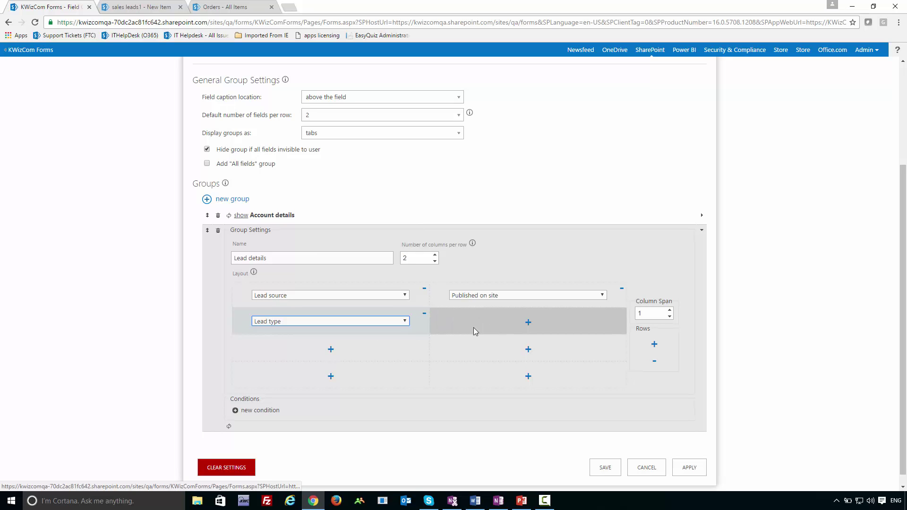
{"action": "left_click", "coordinate": [336, 350]}
{"action": "left_click", "coordinate": [336, 349]}
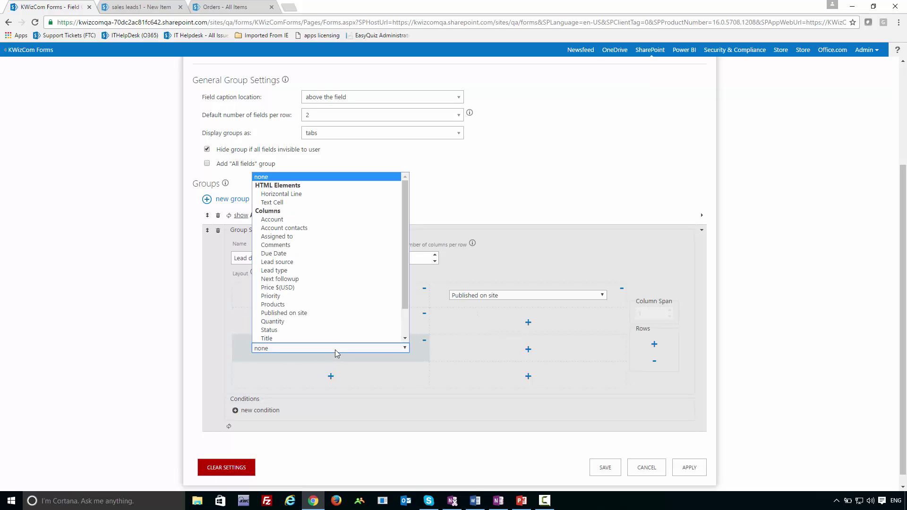
{"action": "left_click", "coordinate": [339, 305]}
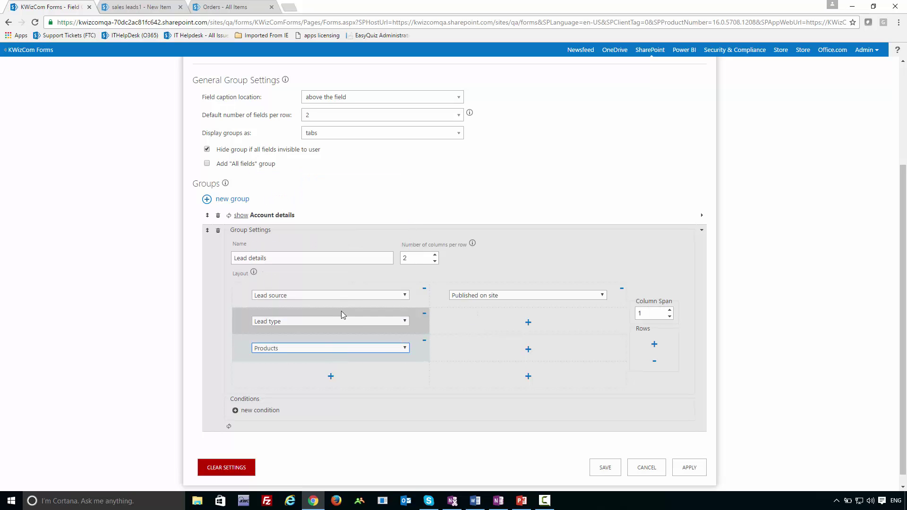
{"action": "left_click", "coordinate": [528, 350]}
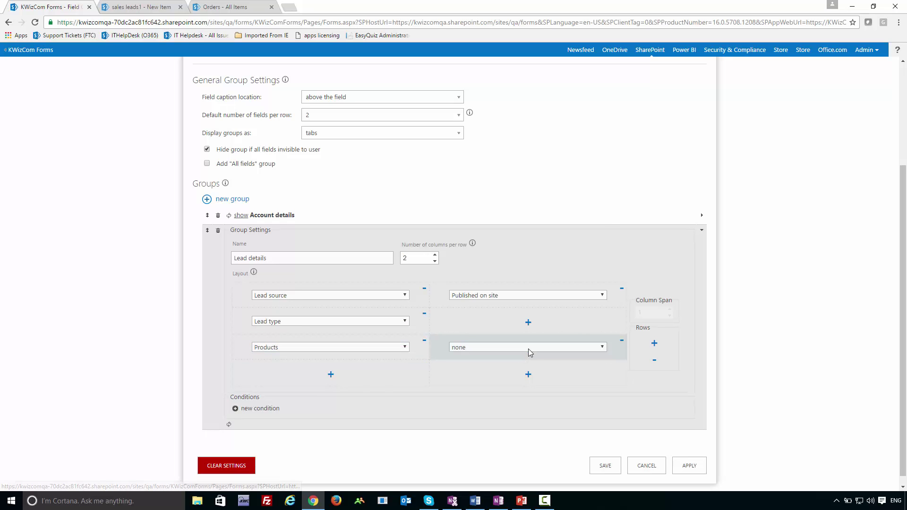
{"action": "left_click", "coordinate": [528, 348]}
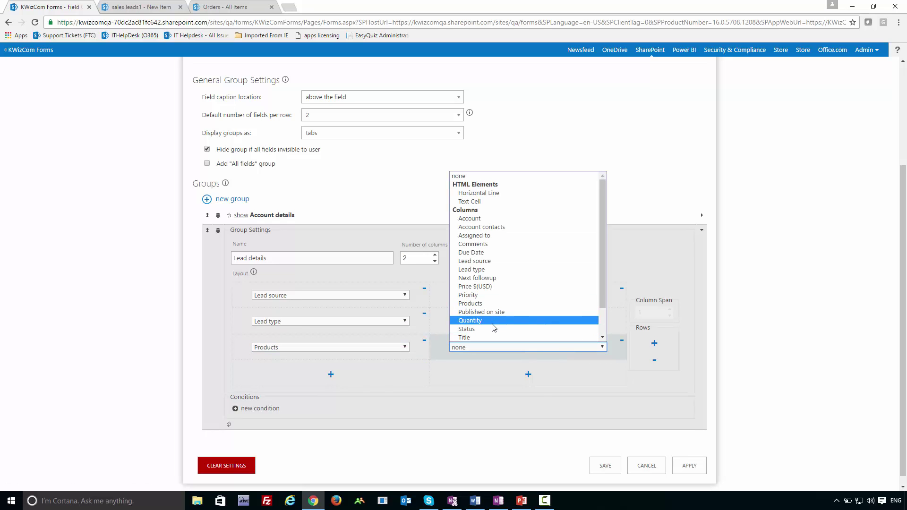
{"action": "left_click", "coordinate": [472, 320]}
Assign Status to the fourth row's first cell and set the Lead type cell's column span to 2.
{"action": "left_click", "coordinate": [331, 375]}
{"action": "left_click", "coordinate": [333, 375]}
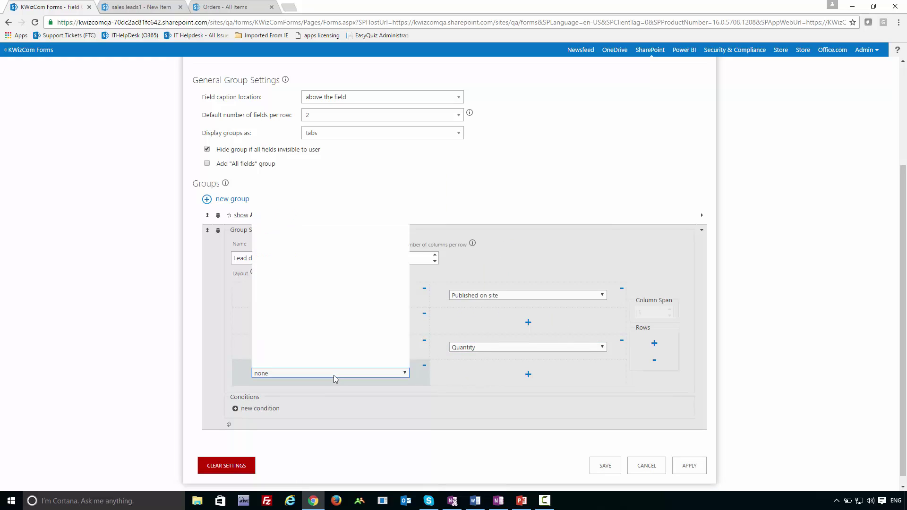
{"action": "left_click", "coordinate": [309, 356]}
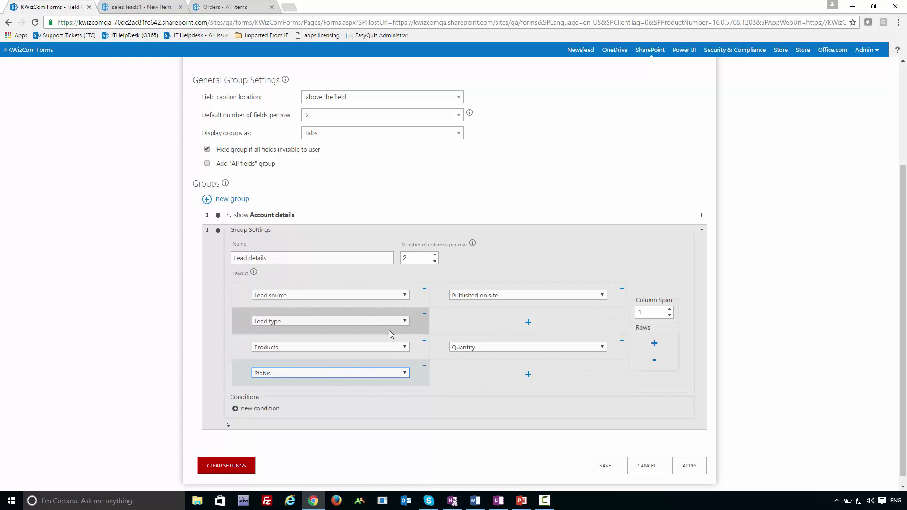
{"action": "left_click", "coordinate": [419, 324]}
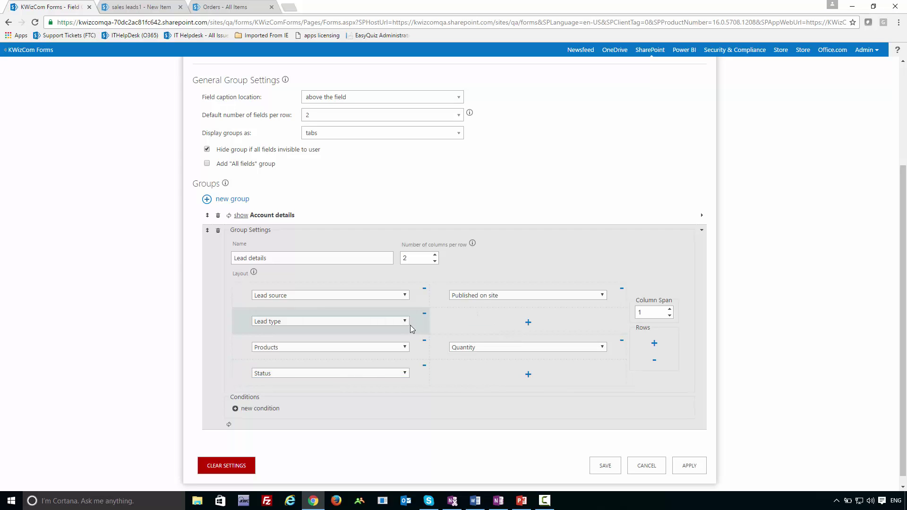
{"action": "left_click", "coordinate": [668, 308]}
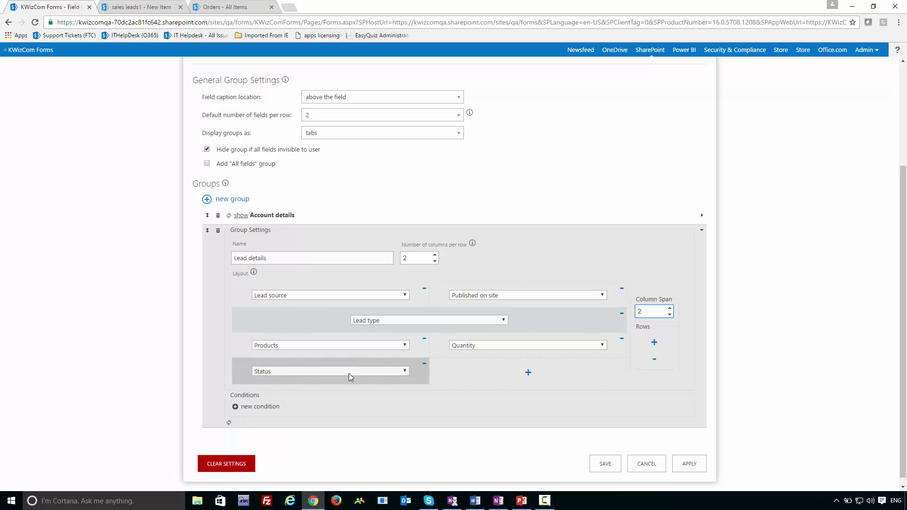
Add a cell beside Status with its content left at none, and apply the Lead details group.
{"action": "left_click", "coordinate": [530, 374]}
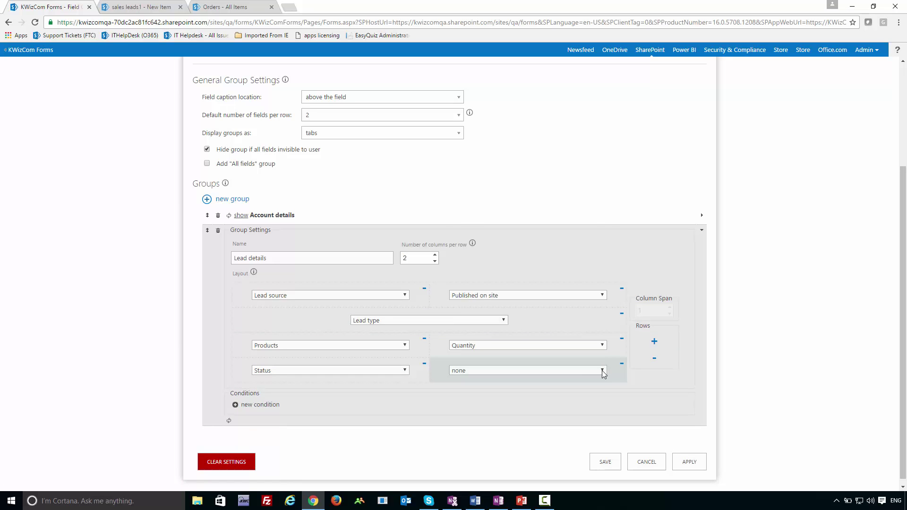
{"action": "left_click", "coordinate": [602, 370]}
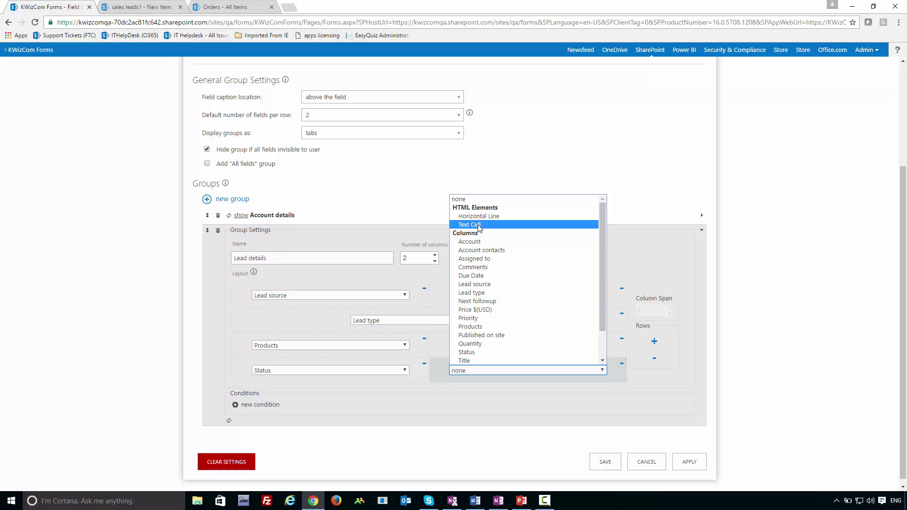
{"action": "left_click", "coordinate": [414, 419]}
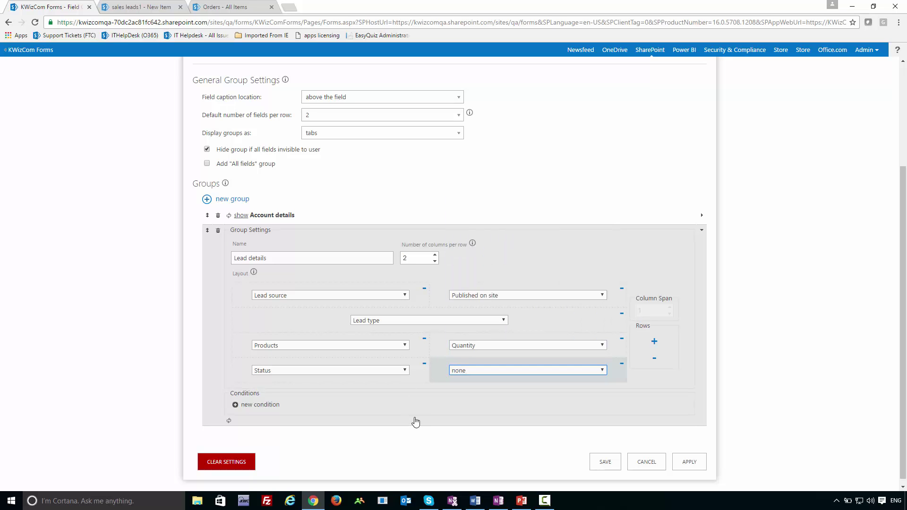
{"action": "left_click", "coordinate": [691, 462]}
Add a new field group named Upsell info and give its two-column layout two rows.
{"action": "scroll", "coordinate": [435, 373], "scroll_direction": "up", "scroll_amount": 3}
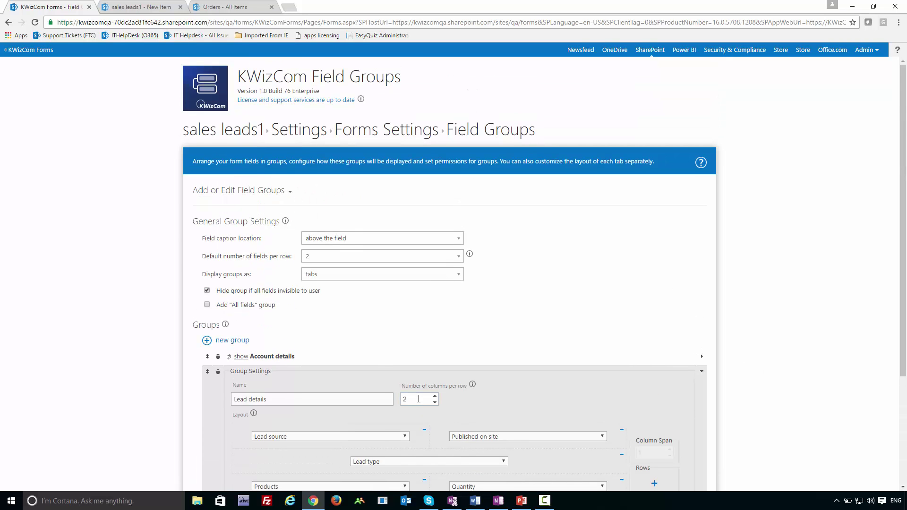
{"action": "left_click", "coordinate": [229, 340]}
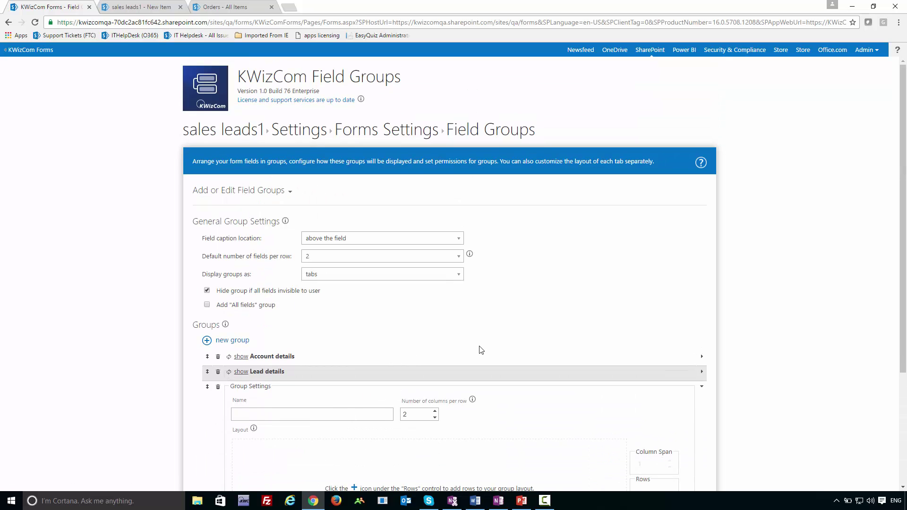
{"action": "scroll", "coordinate": [461, 352], "scroll_direction": "down", "scroll_amount": 1}
{"action": "scroll", "coordinate": [457, 350], "scroll_direction": "down", "scroll_amount": 2}
{"action": "left_click", "coordinate": [283, 259]}
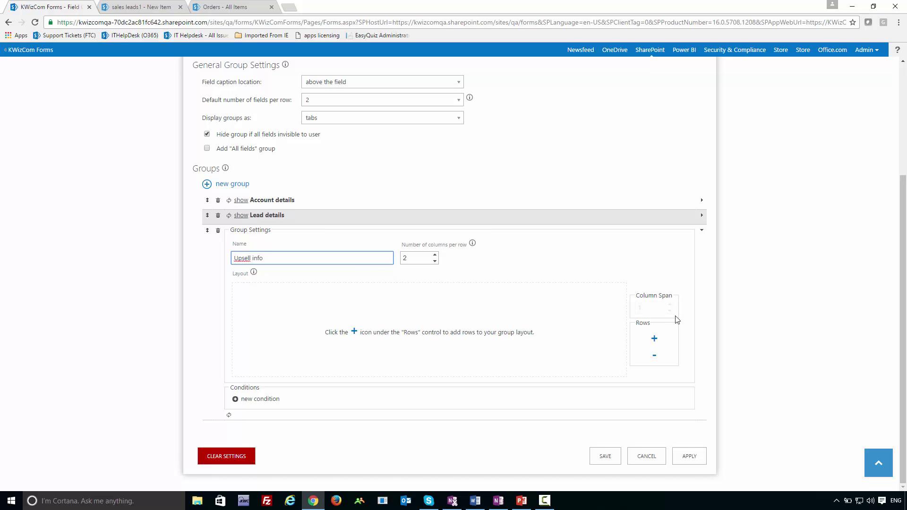
{"action": "left_click", "coordinate": [654, 340]}
{"action": "left_click", "coordinate": [654, 339]}
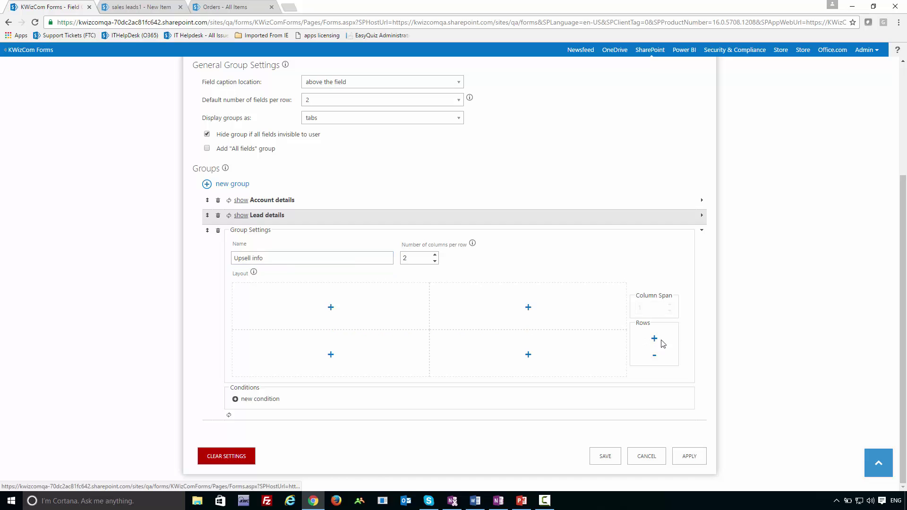
Assign Upsell? to the first row's first cell and Upsell details to the second row's first cell of Upsell info.
{"action": "left_click", "coordinate": [330, 309]}
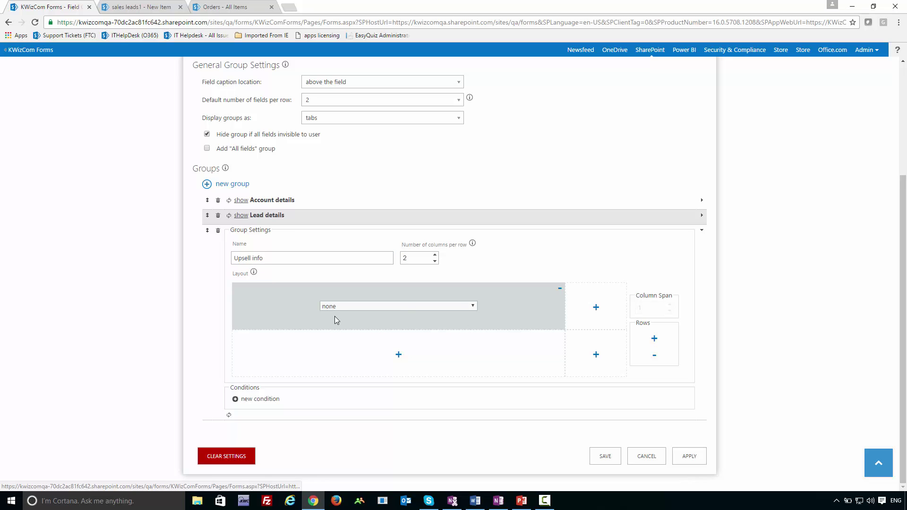
{"action": "left_click", "coordinate": [404, 306]}
{"action": "scroll", "coordinate": [387, 439], "scroll_direction": "down", "scroll_amount": 1}
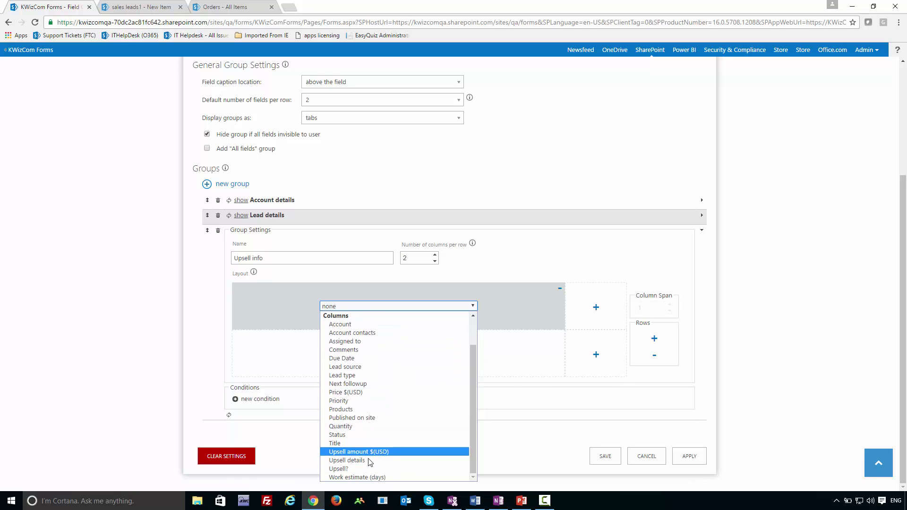
{"action": "left_click", "coordinate": [366, 468]}
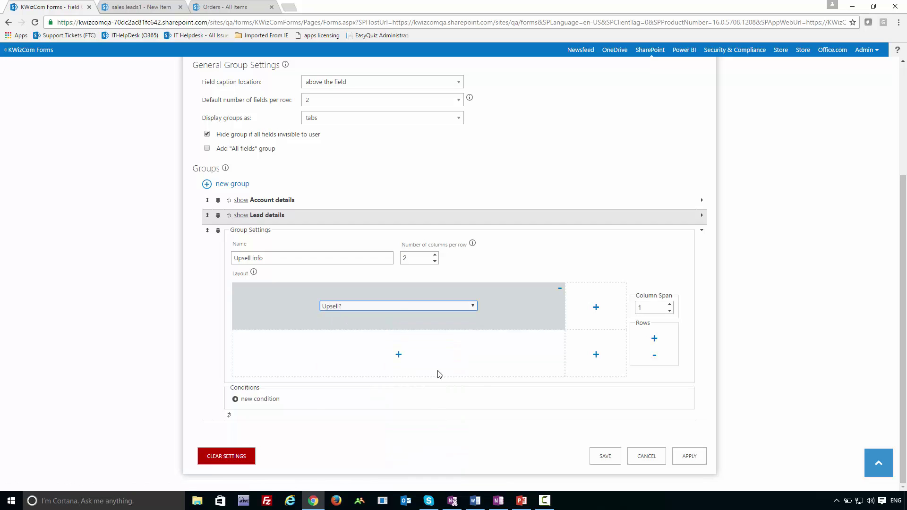
{"action": "left_click", "coordinate": [398, 355]}
{"action": "left_click", "coordinate": [398, 356]}
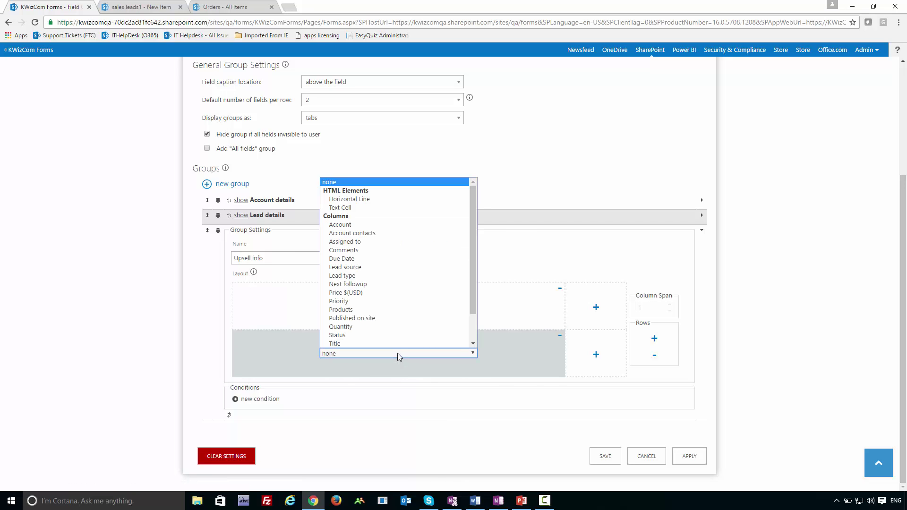
{"action": "scroll", "coordinate": [397, 326], "scroll_direction": "down", "scroll_amount": 3}
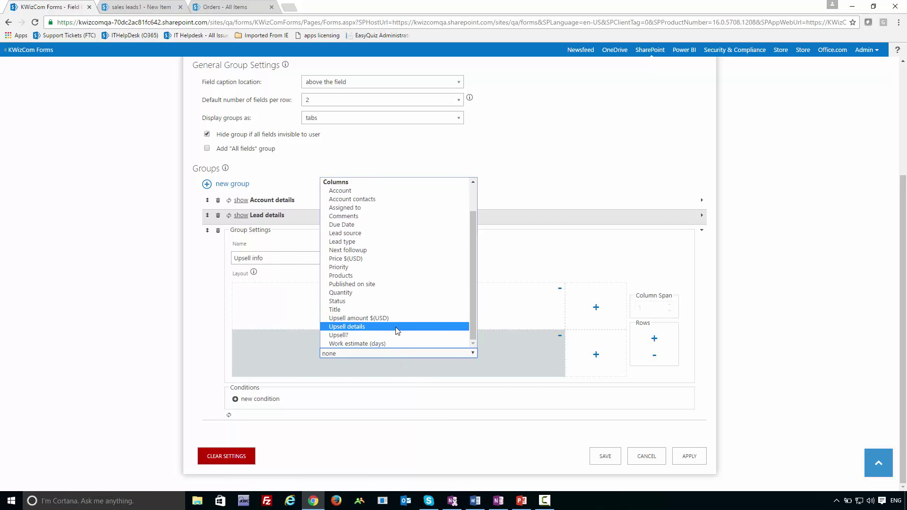
{"action": "left_click", "coordinate": [397, 327]}
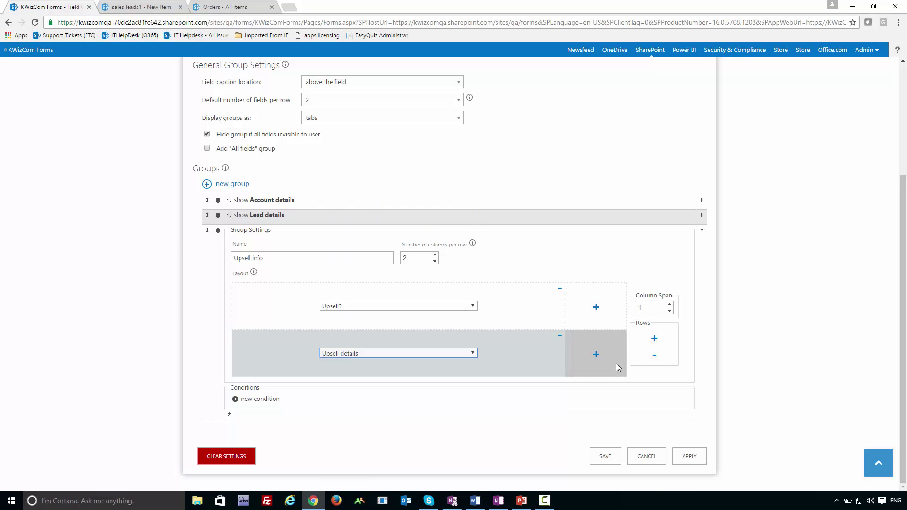
Add a cell beside Upsell details, assign Upsell amount $(USD) to it, and apply the Upsell info group.
{"action": "left_click", "coordinate": [596, 358]}
{"action": "left_click", "coordinate": [582, 353]}
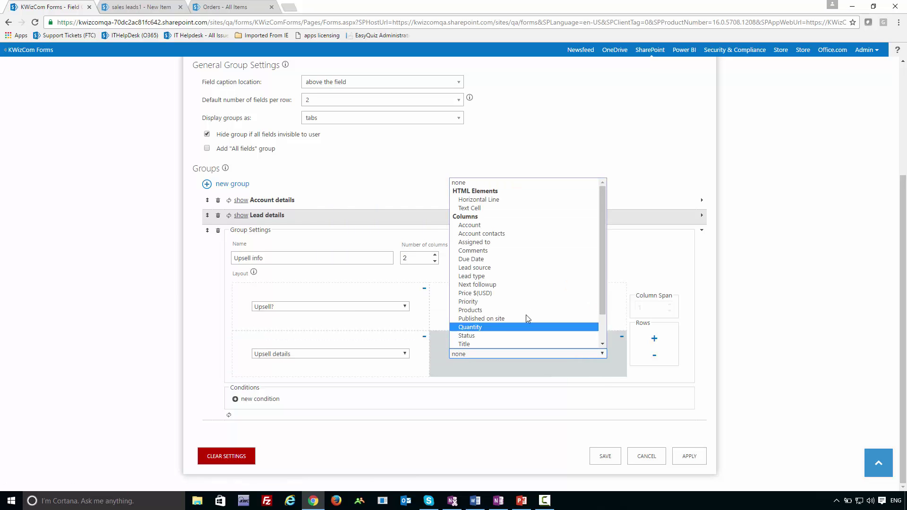
{"action": "scroll", "coordinate": [526, 315], "scroll_direction": "down", "scroll_amount": 2}
{"action": "left_click", "coordinate": [525, 318]}
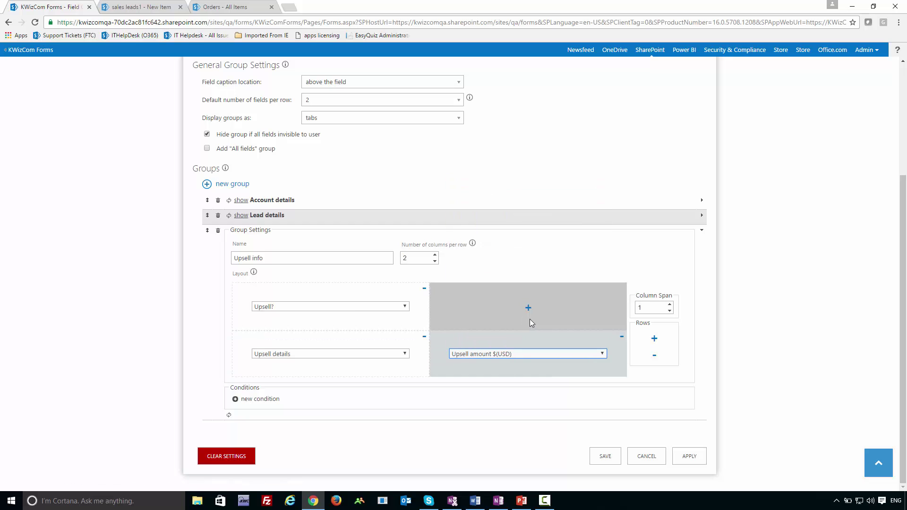
{"action": "left_click", "coordinate": [677, 463]}
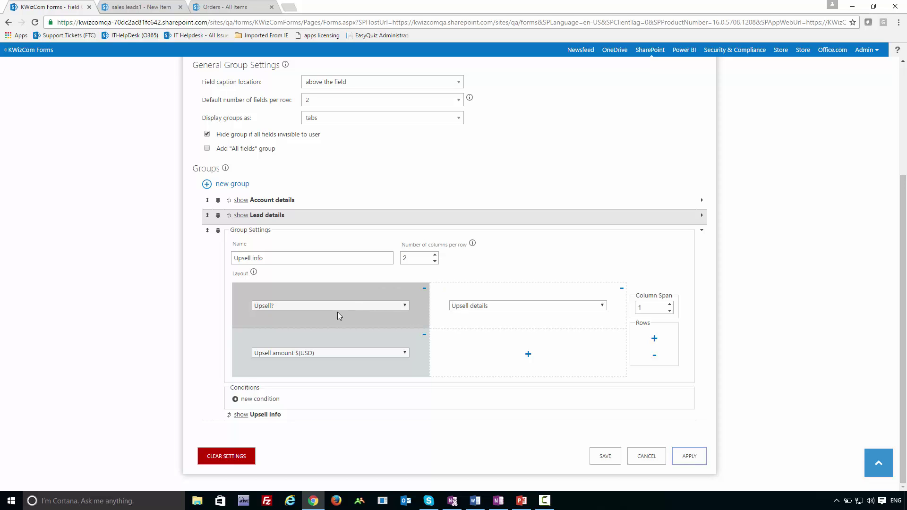
{"action": "left_click", "coordinate": [690, 456]}
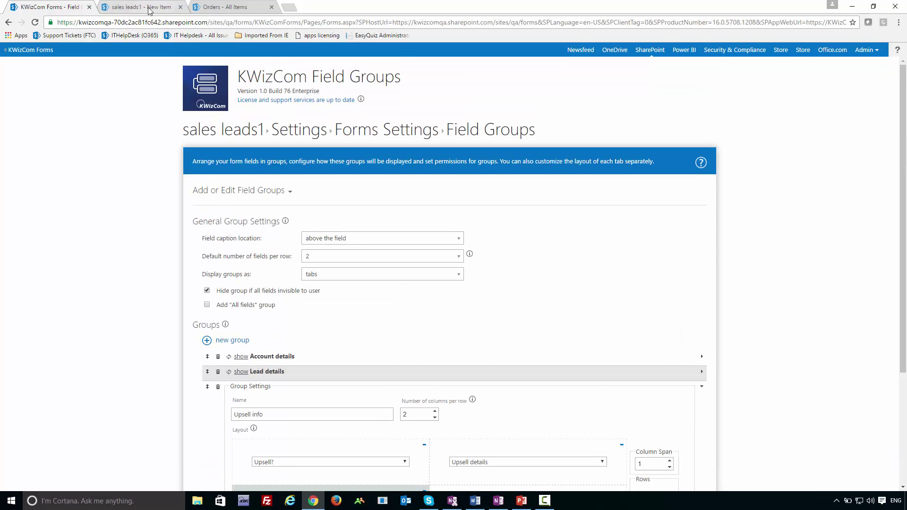
Reload the sales leads1 new item form and check its Lead details and Upsell info groups.
{"action": "left_click", "coordinate": [139, 7]}
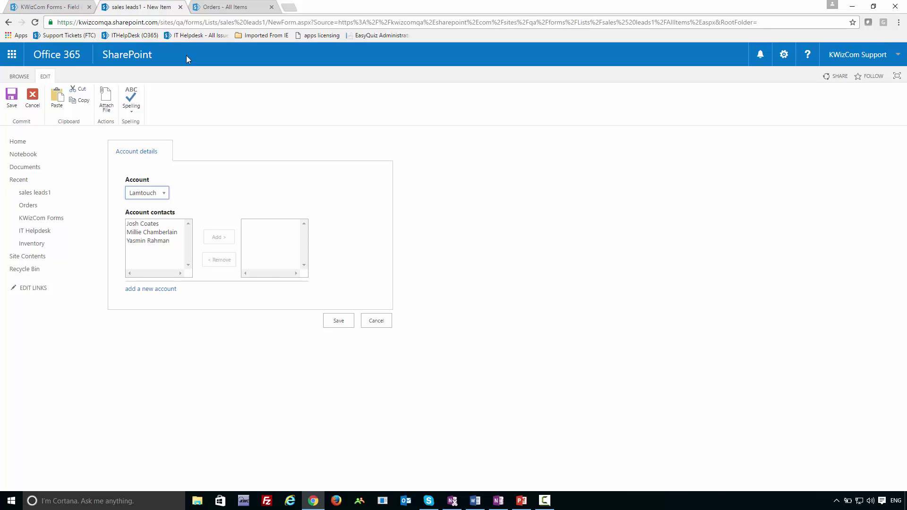
{"action": "left_click", "coordinate": [260, 383]}
{"action": "key", "text": "F5"}
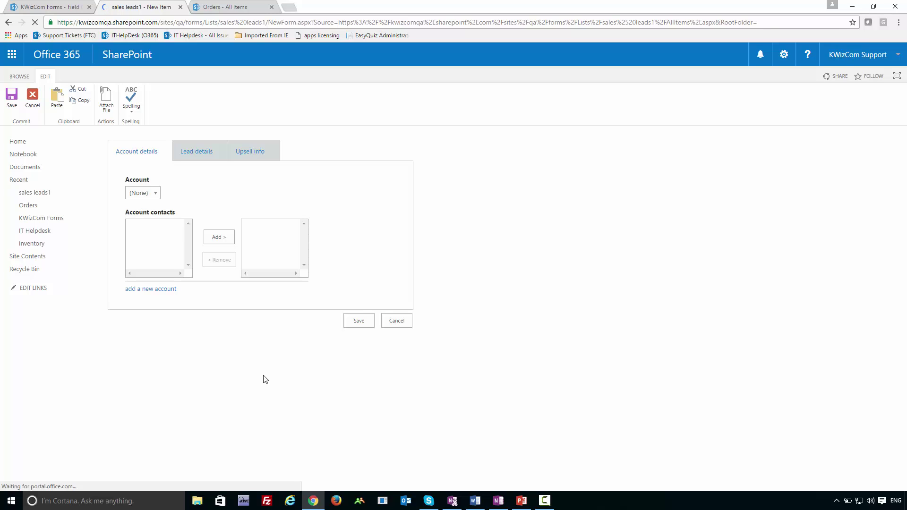
{"action": "left_click", "coordinate": [206, 160]}
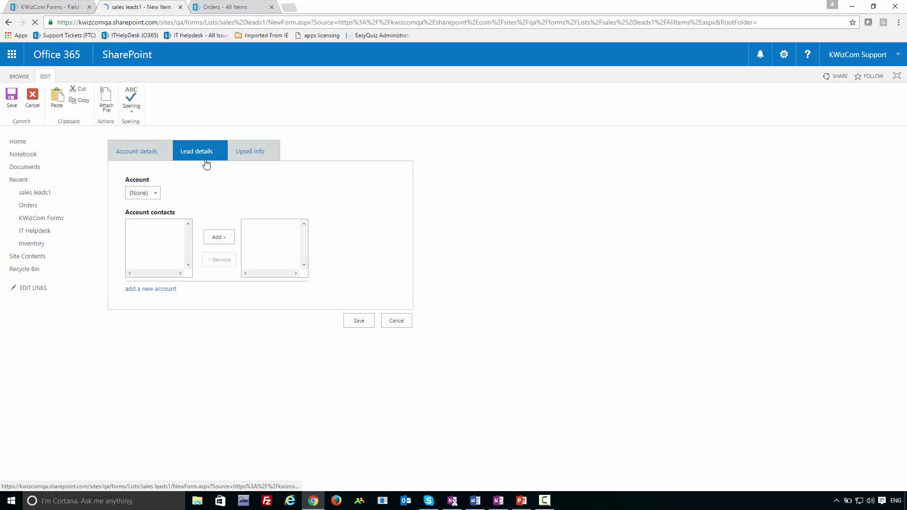
{"action": "left_click", "coordinate": [248, 151]}
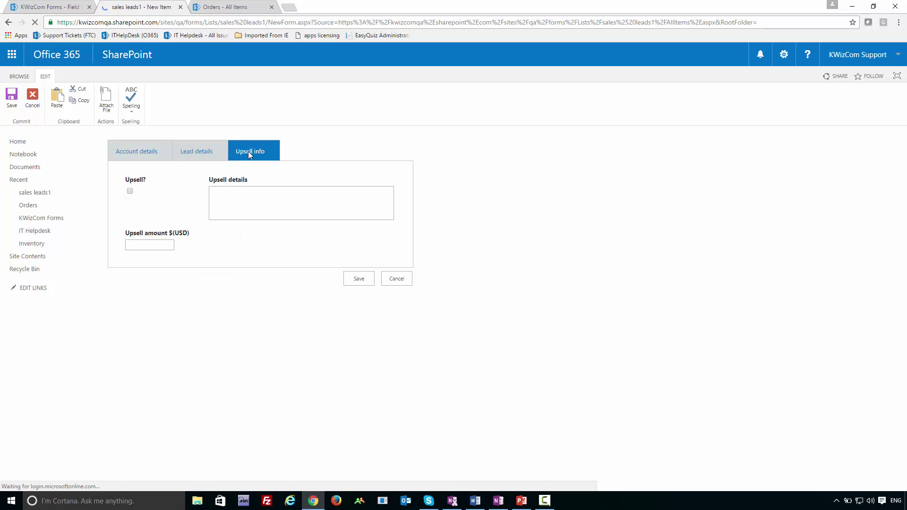
Test the Lead details group of the form by choosing Product license as the Lead type.
{"action": "left_click", "coordinate": [207, 152]}
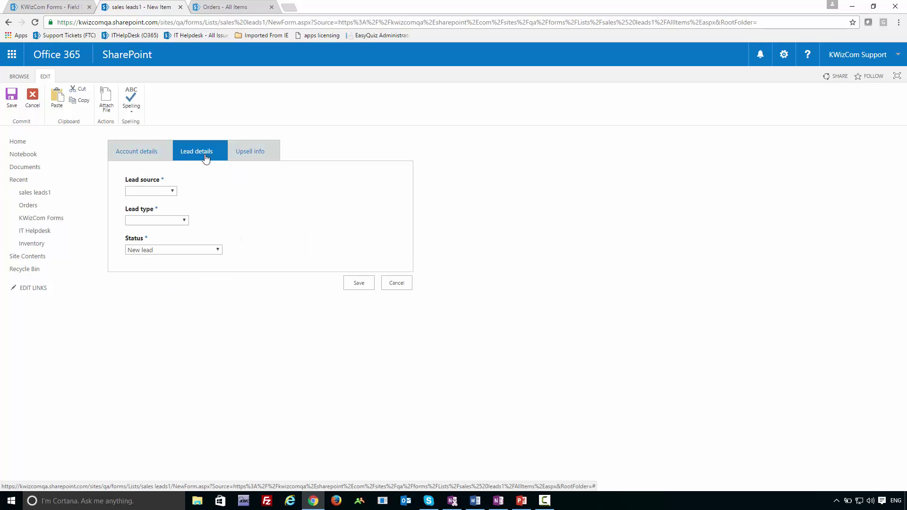
{"action": "left_click", "coordinate": [183, 221]}
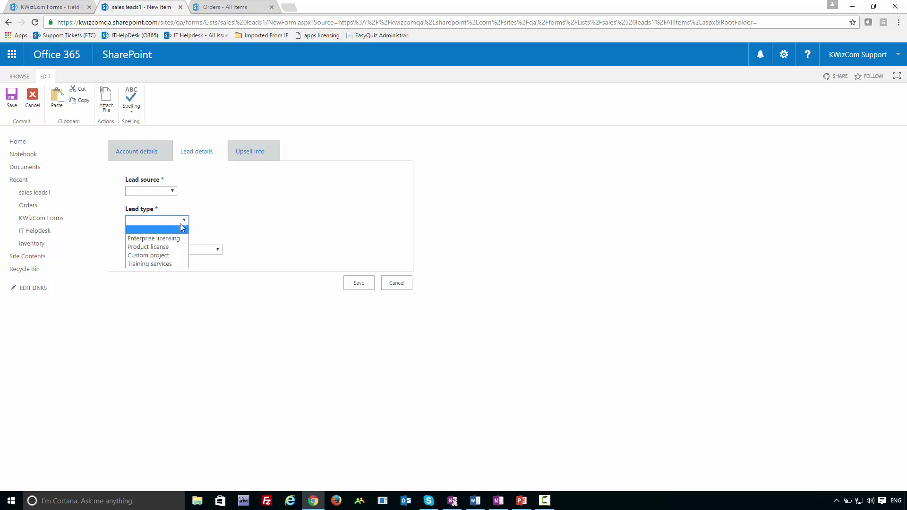
{"action": "left_click", "coordinate": [175, 246]}
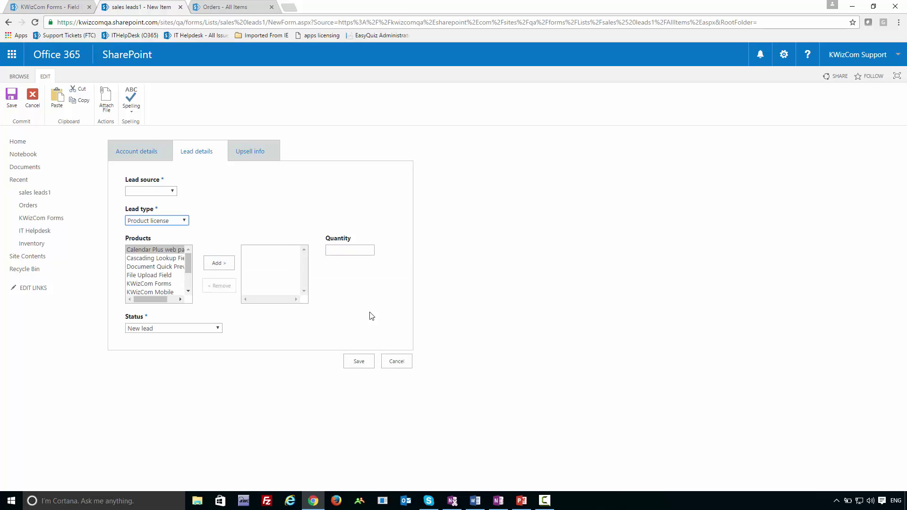
{"action": "left_click", "coordinate": [552, 380]}
Return to the Field Groups settings, set the groups to display as accordion, and apply the change.
{"action": "left_click", "coordinate": [63, 9]}
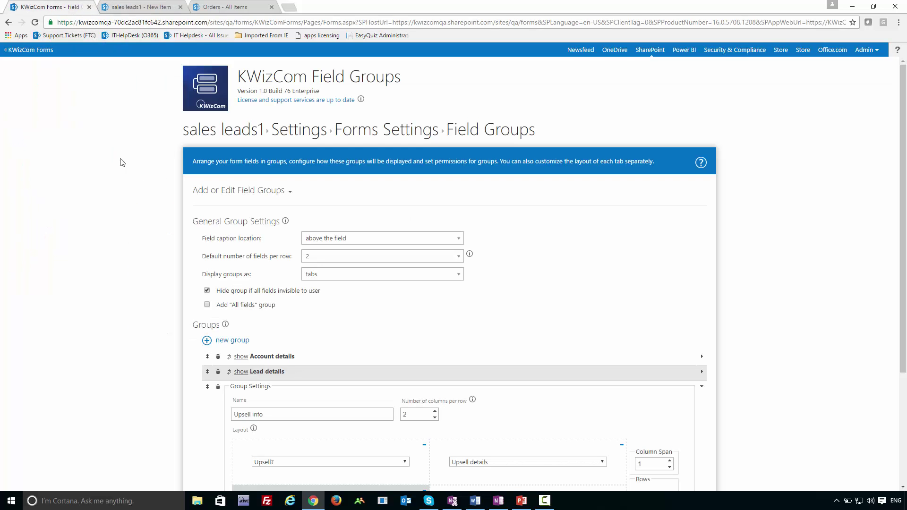
{"action": "scroll", "coordinate": [481, 300], "scroll_direction": "down", "scroll_amount": 1}
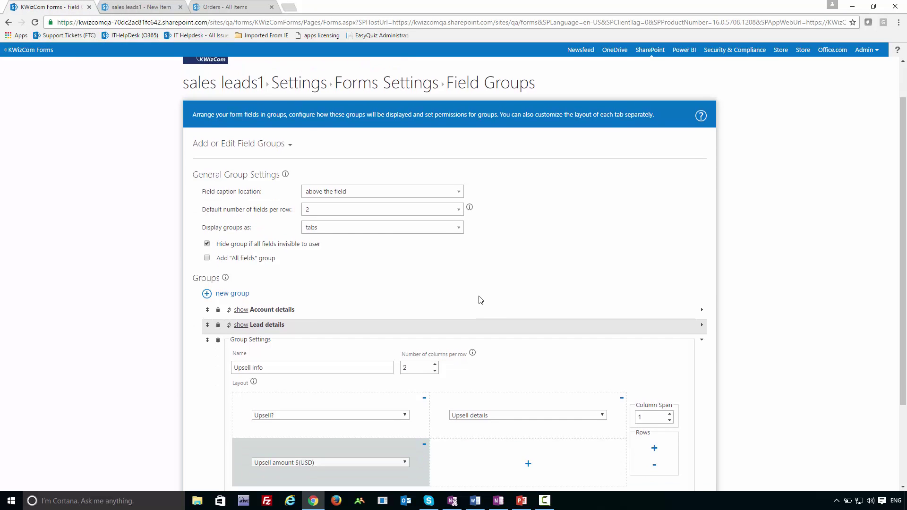
{"action": "left_click", "coordinate": [333, 231]}
{"action": "left_click", "coordinate": [334, 243]}
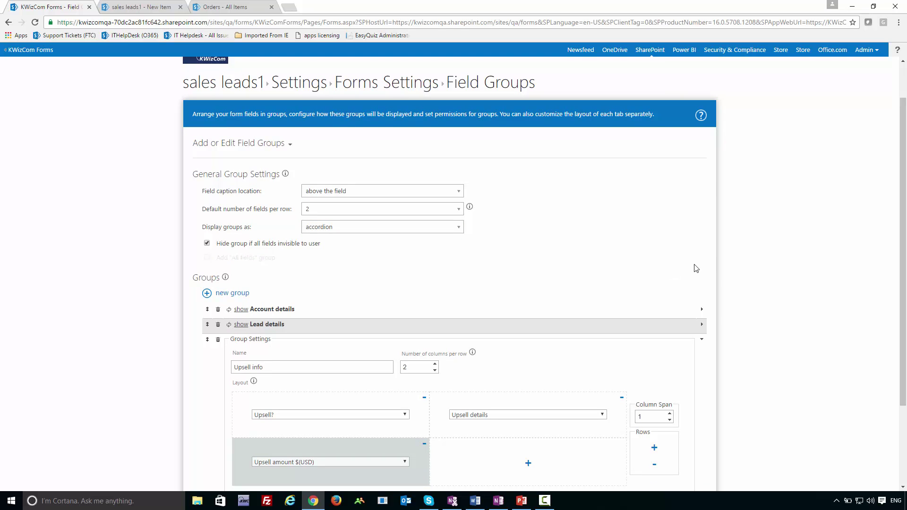
{"action": "scroll", "coordinate": [690, 267], "scroll_direction": "down", "scroll_amount": 2}
{"action": "left_click", "coordinate": [683, 458]}
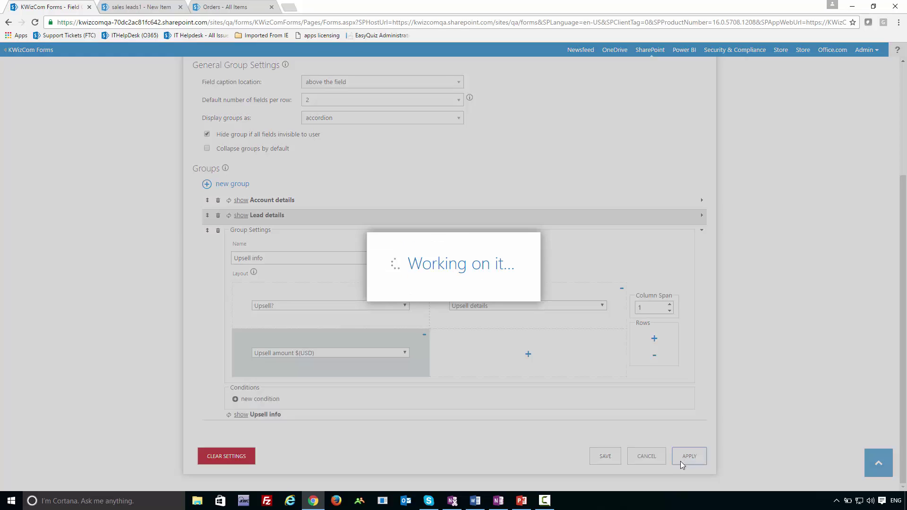
Reload the sales leads1 new item form and check how the accordion groups collapse and expand.
{"action": "left_click", "coordinate": [127, 8]}
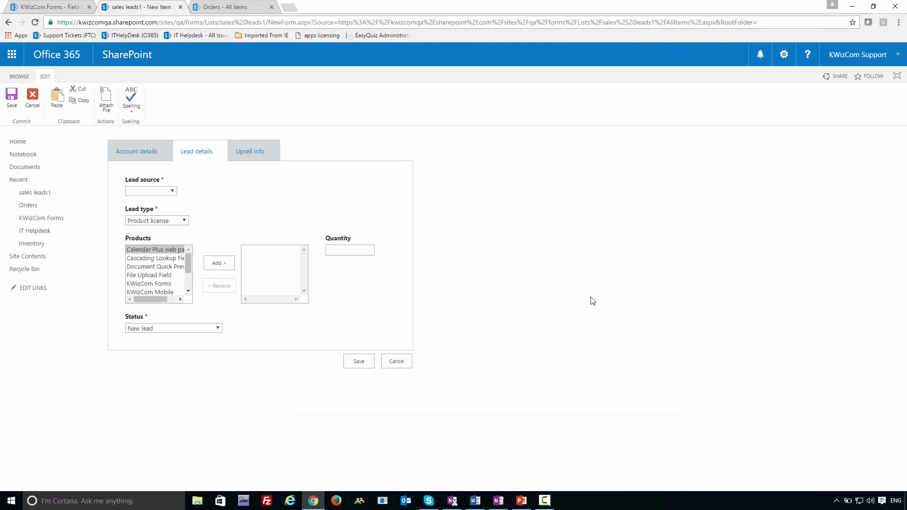
{"action": "key", "text": "F5"}
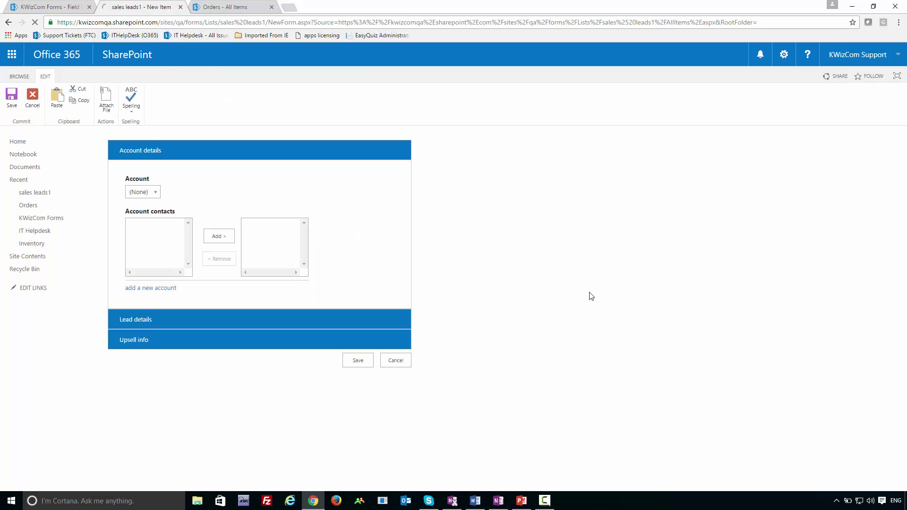
{"action": "left_click", "coordinate": [147, 319]}
{"action": "left_click", "coordinate": [148, 308]}
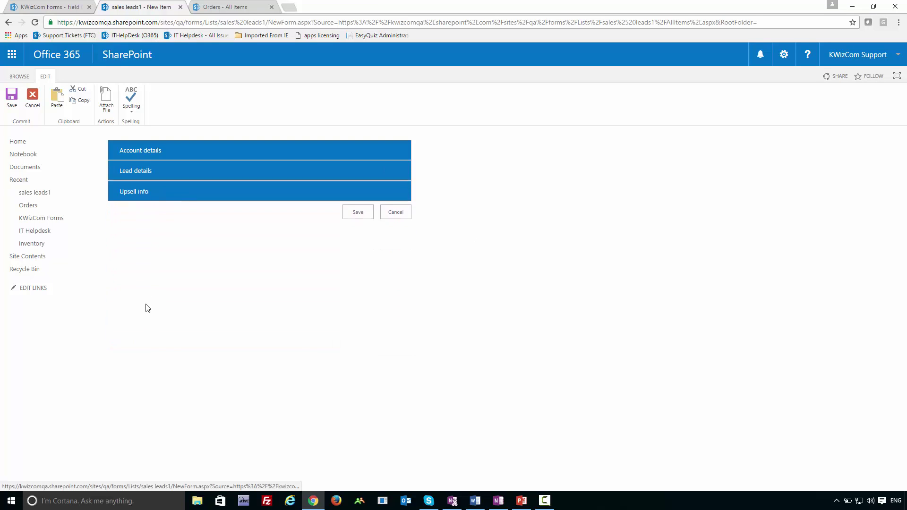
{"action": "left_click", "coordinate": [142, 151]}
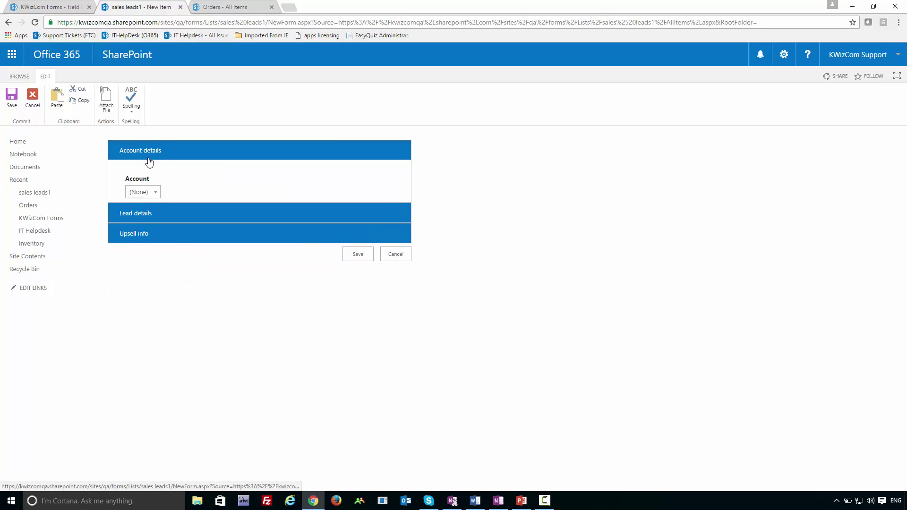
Set the field groups of sales leads1 to display as tabs again and apply the settings.
{"action": "left_click", "coordinate": [59, 6]}
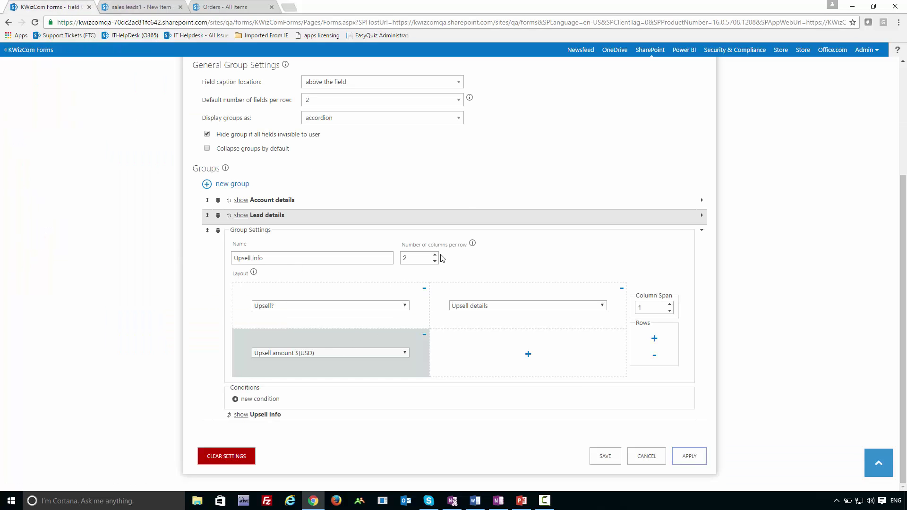
{"action": "left_click", "coordinate": [389, 118]}
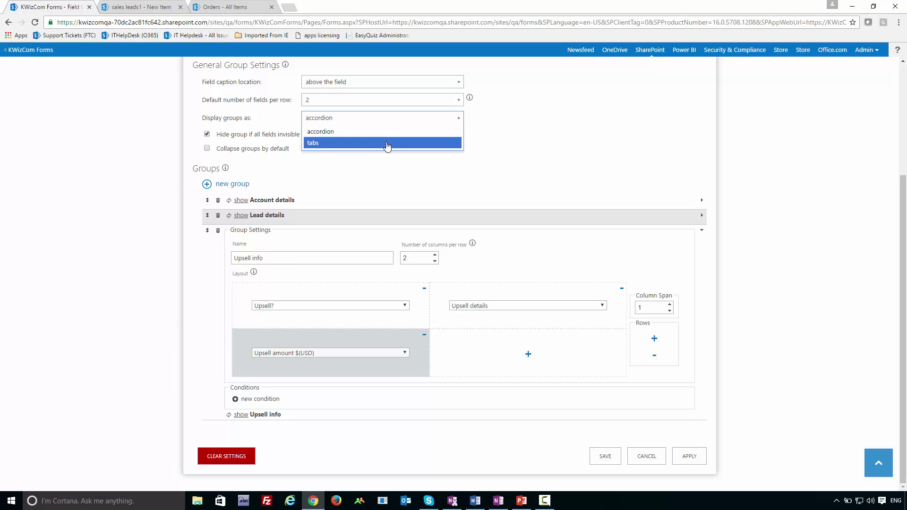
{"action": "left_click", "coordinate": [387, 143]}
{"action": "left_click", "coordinate": [688, 459]}
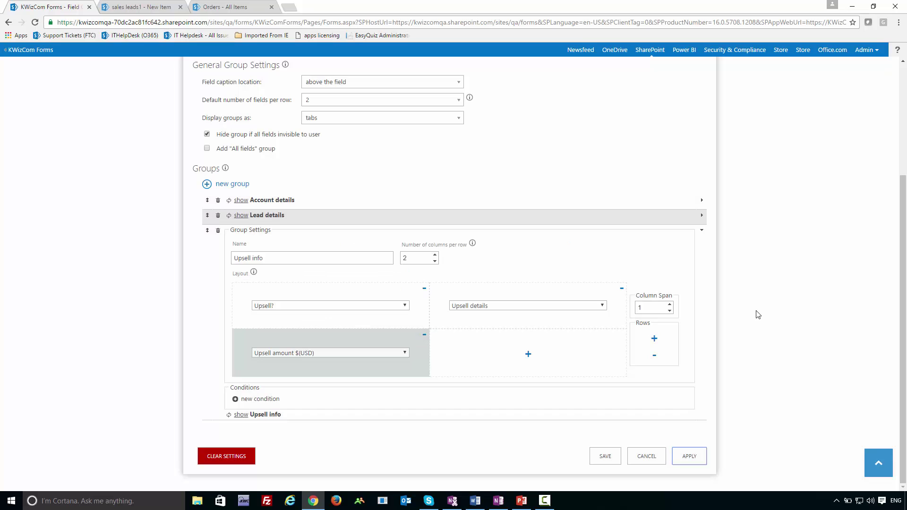
{"action": "left_click", "coordinate": [115, 11]}
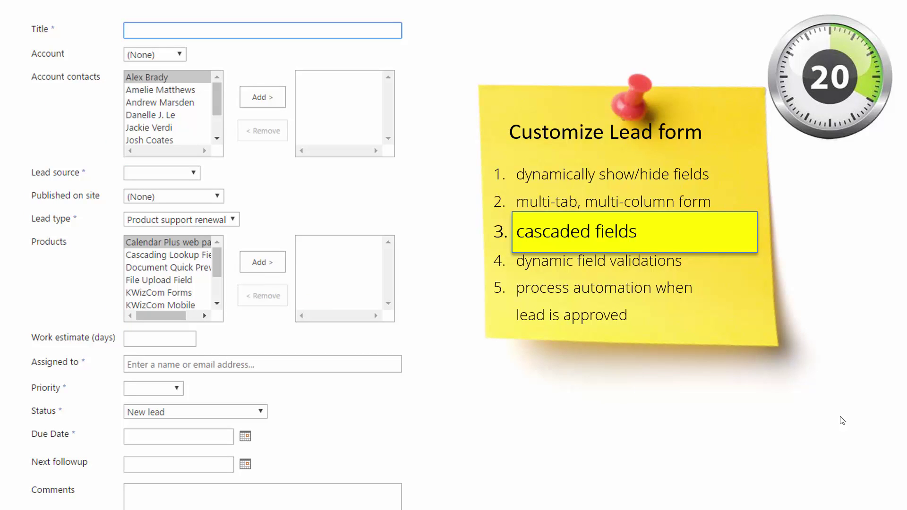
{"action": "left_click", "coordinate": [775, 435]}
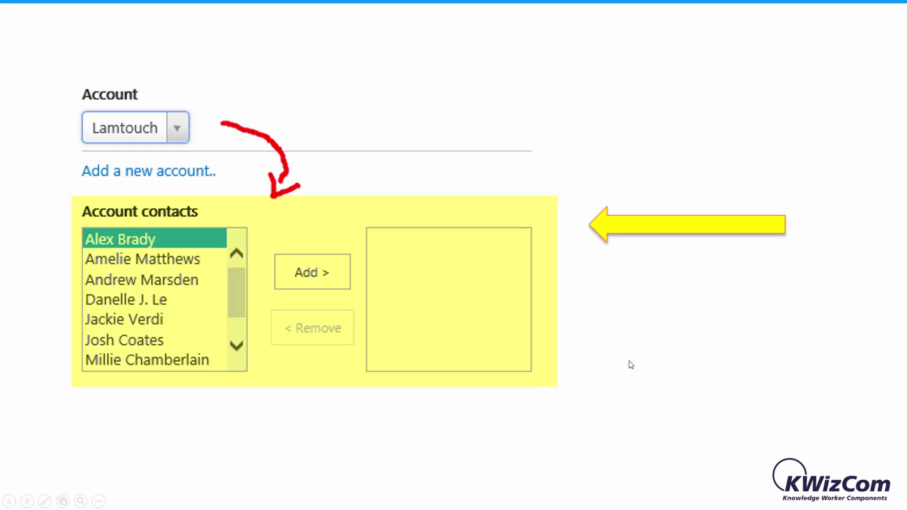
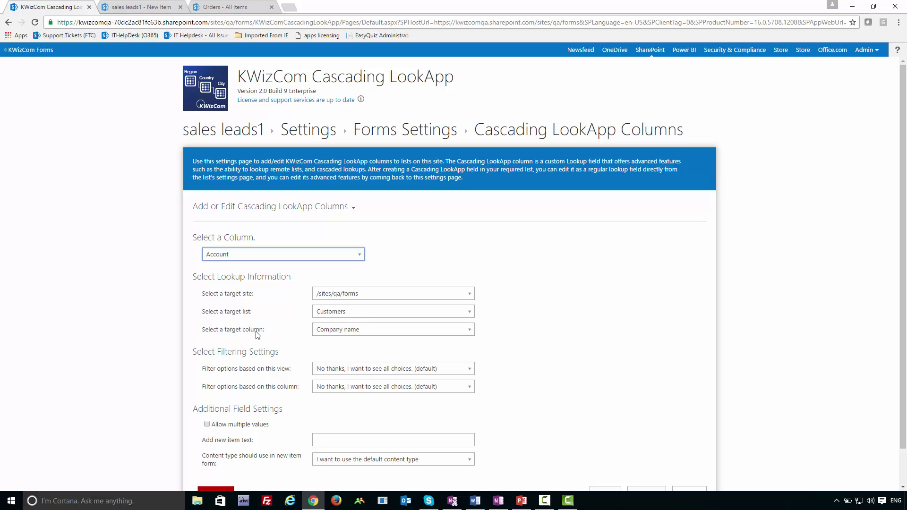
Review the lookup target settings of the Account column and apply them.
{"action": "left_click_drag", "start_coordinate": [268, 331], "coordinate": [206, 331]}
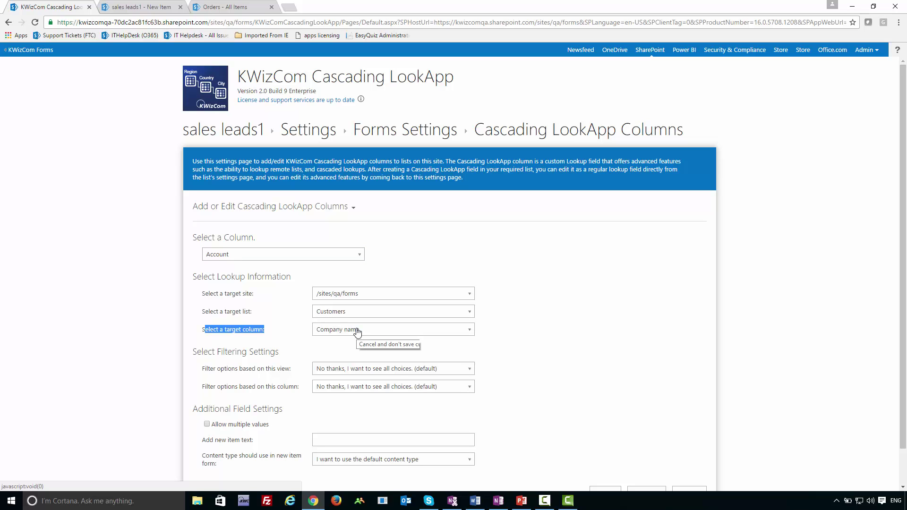
{"action": "scroll", "coordinate": [650, 376], "scroll_direction": "down", "scroll_amount": 1}
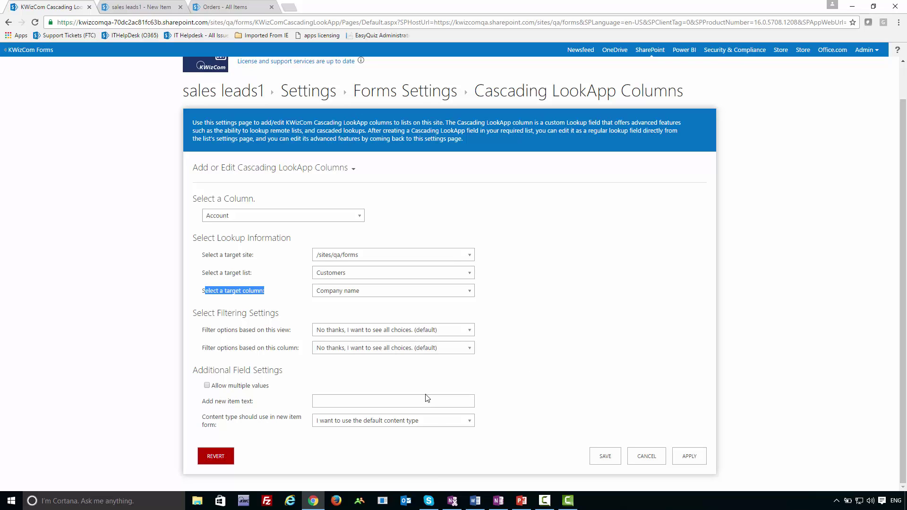
{"action": "left_click", "coordinate": [688, 458]}
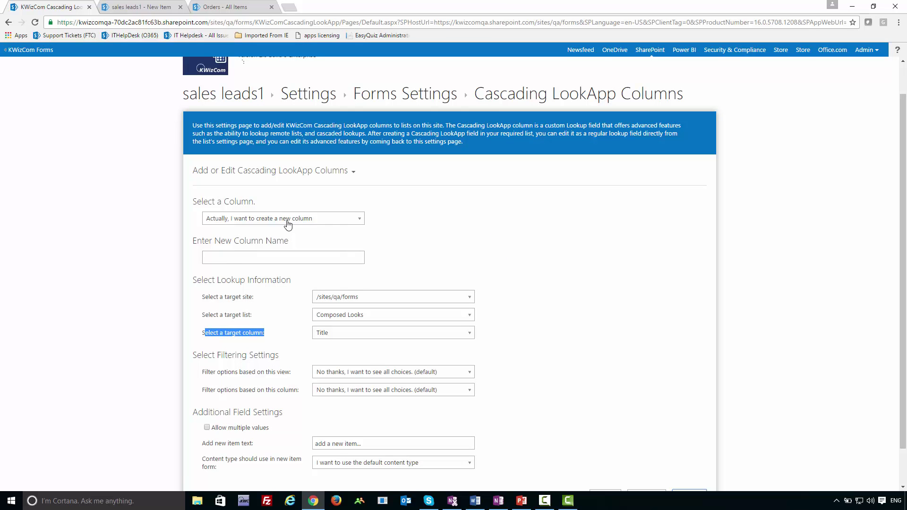
Select the Account contacts column, review its filtering by the Account column, and apply its Cascading LookApp settings.
{"action": "left_click", "coordinate": [288, 222]}
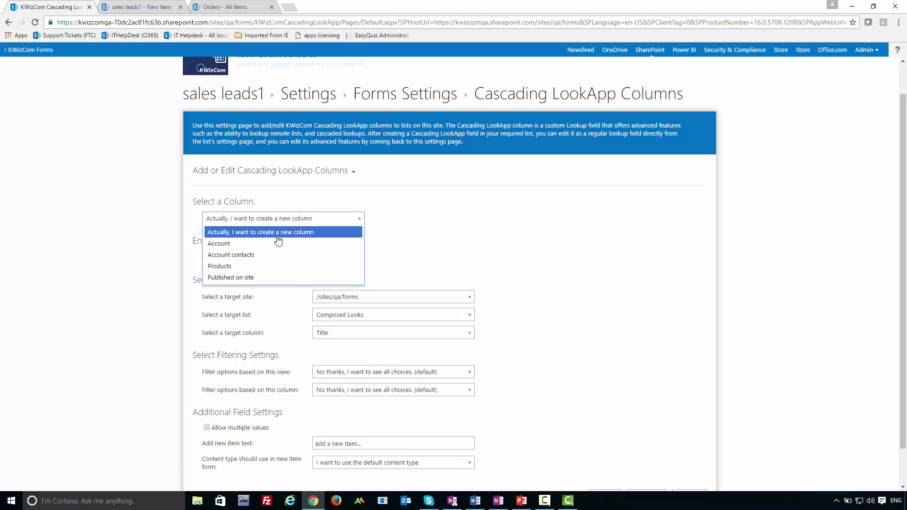
{"action": "left_click", "coordinate": [276, 255]}
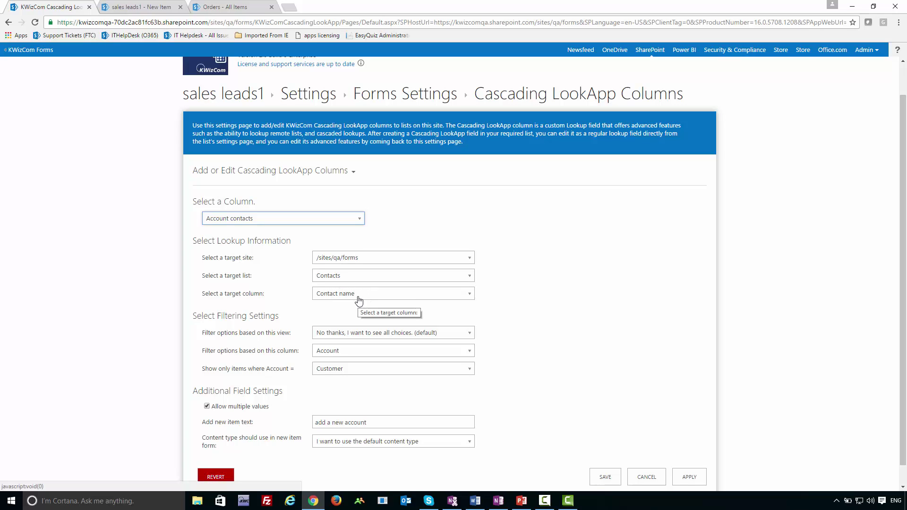
{"action": "left_click_drag", "start_coordinate": [204, 354], "coordinate": [308, 358]}
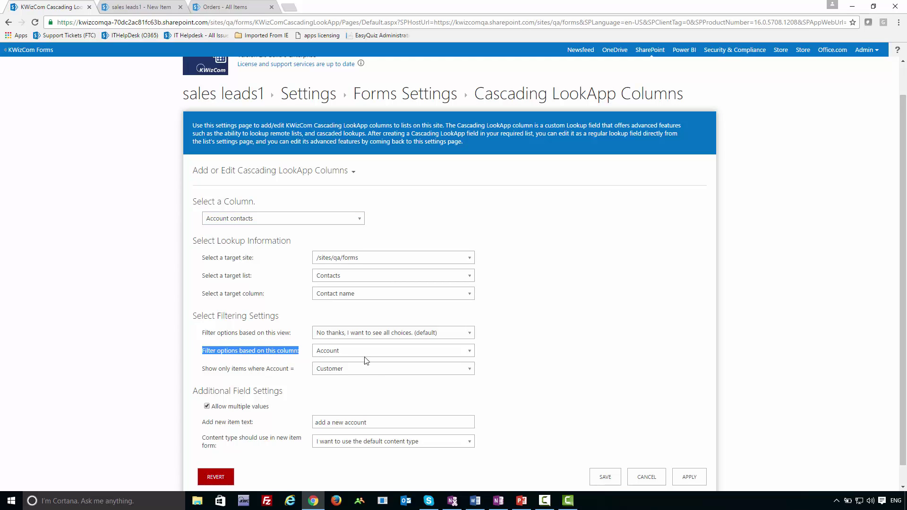
{"action": "left_click", "coordinate": [270, 371]}
{"action": "left_click_drag", "start_coordinate": [271, 373], "coordinate": [287, 373]}
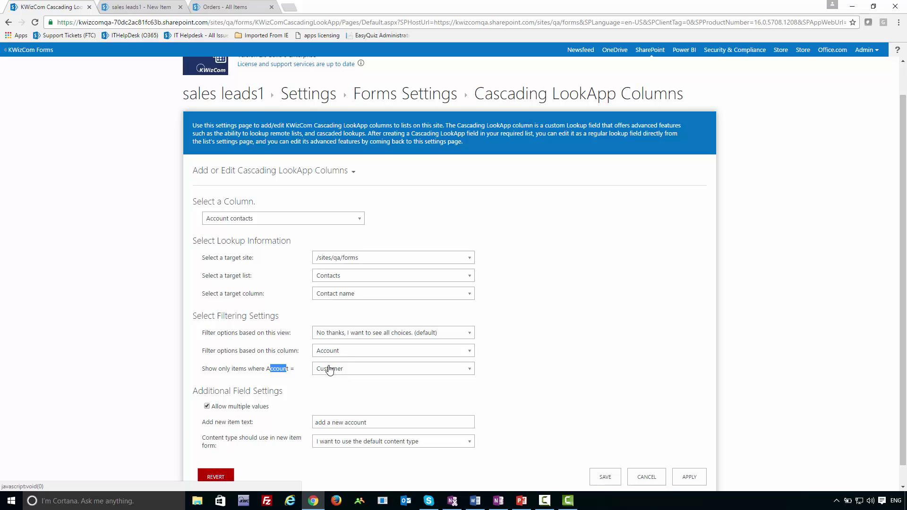
{"action": "left_click", "coordinate": [689, 478]}
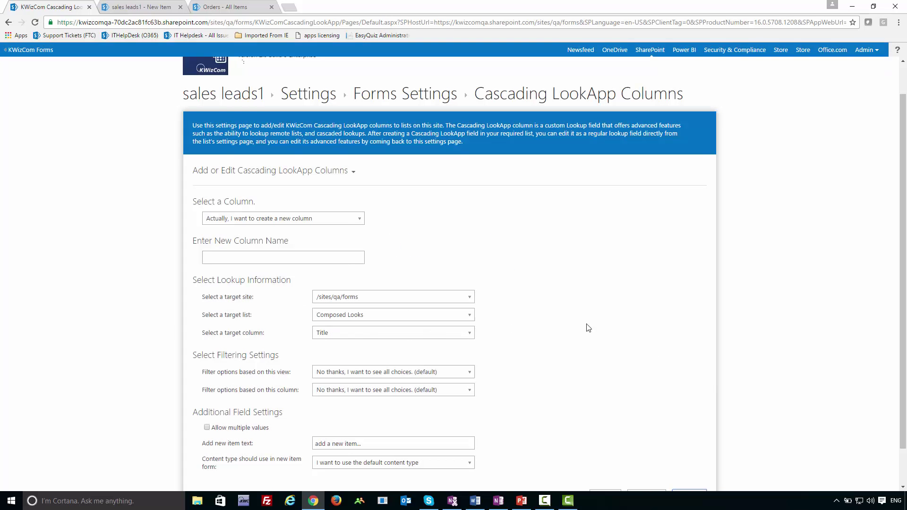
Reload the sales leads1 new item form and choose Saola as Account to check the filtered Account contacts.
{"action": "left_click", "coordinate": [126, 7]}
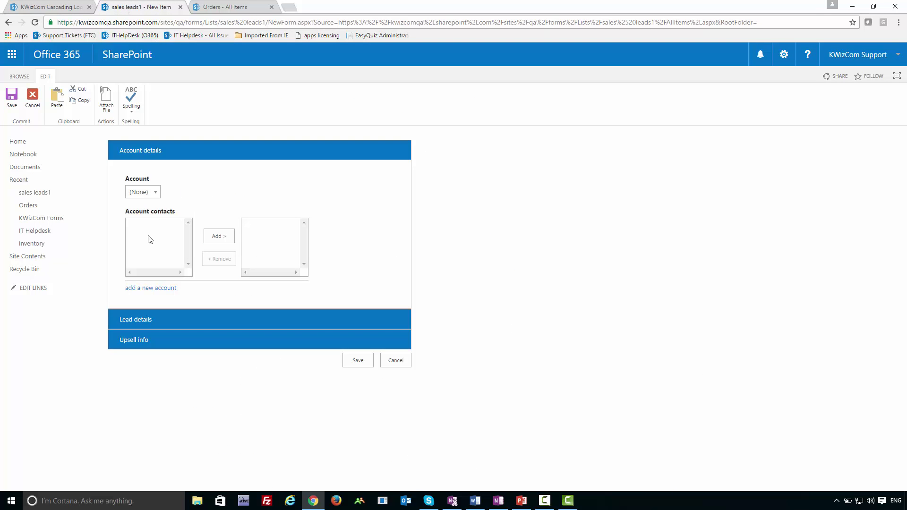
{"action": "key", "text": "F5"}
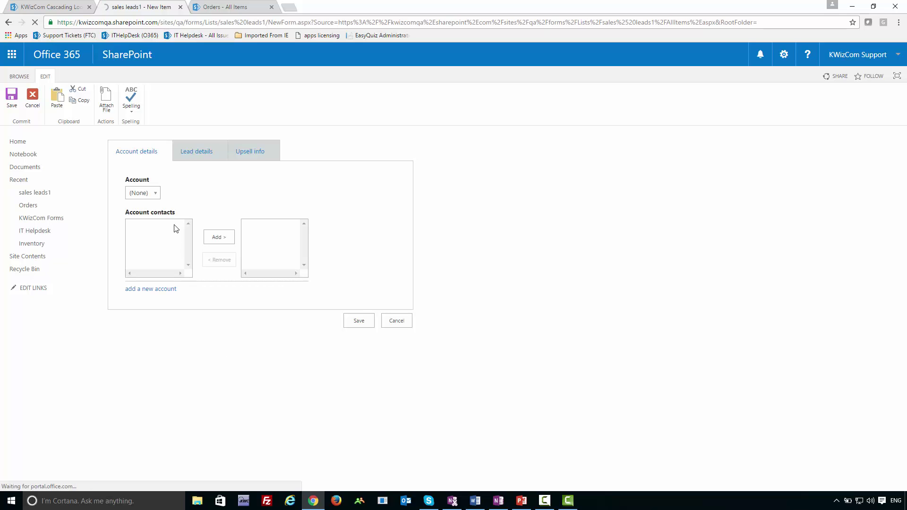
{"action": "left_click", "coordinate": [157, 194]}
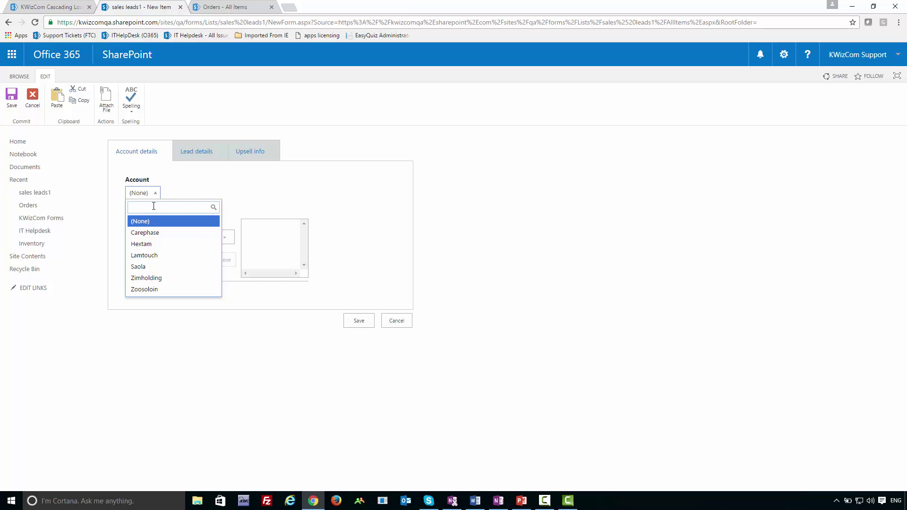
{"action": "type", "text": "s"}
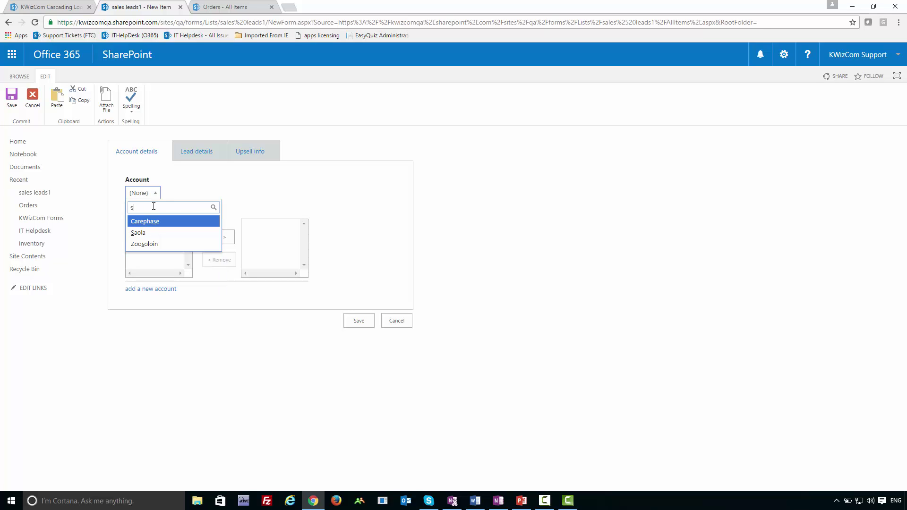
{"action": "type", "text": "a"}
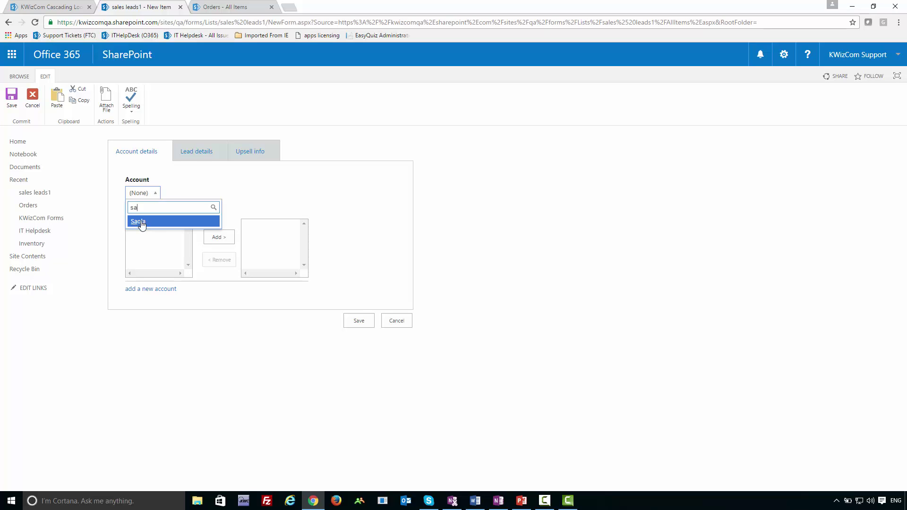
{"action": "left_click", "coordinate": [142, 224]}
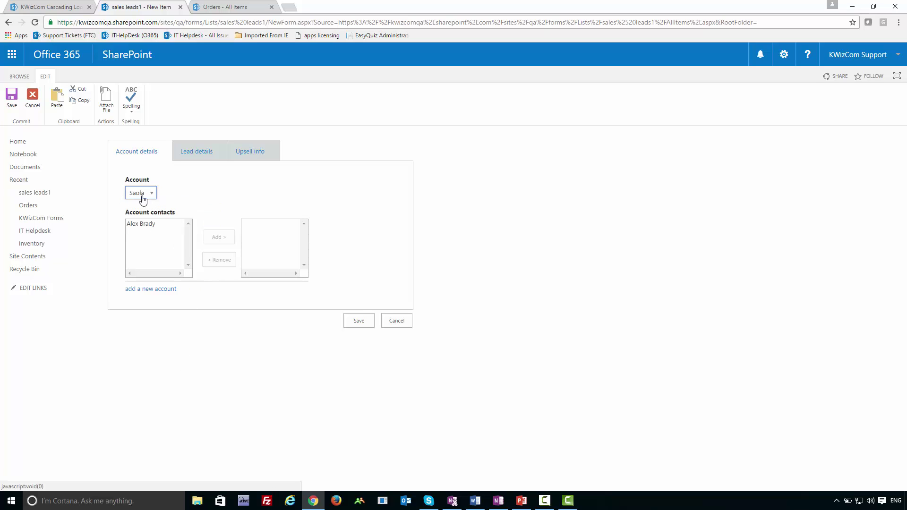
{"action": "left_click", "coordinate": [161, 224]}
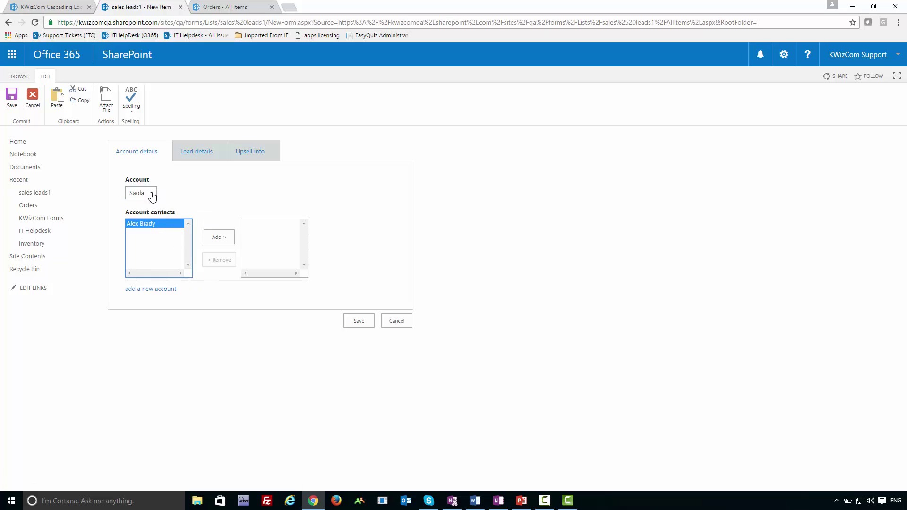
Change the Account to Carephase, Zimholding and Zoosoloin in turn, checking how the Account contacts list is filtered.
{"action": "left_click", "coordinate": [152, 196]}
{"action": "left_click", "coordinate": [147, 233]}
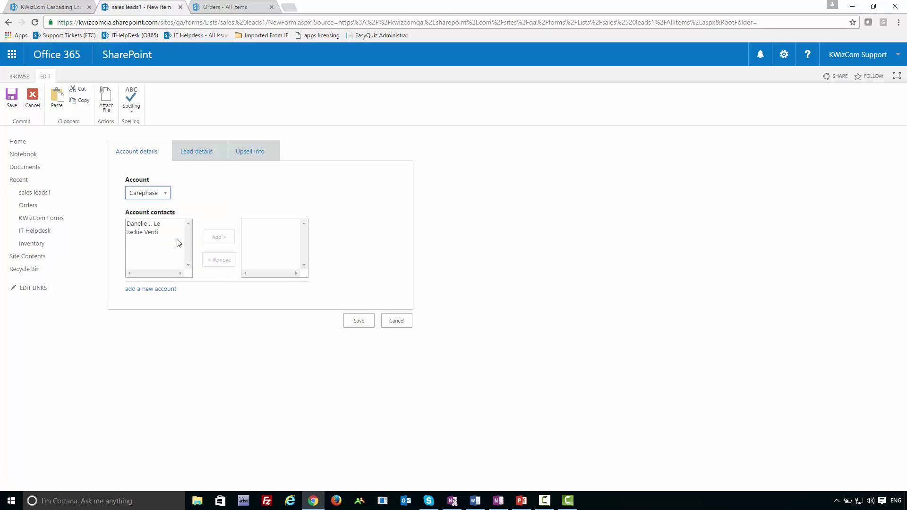
{"action": "left_click", "coordinate": [165, 194]}
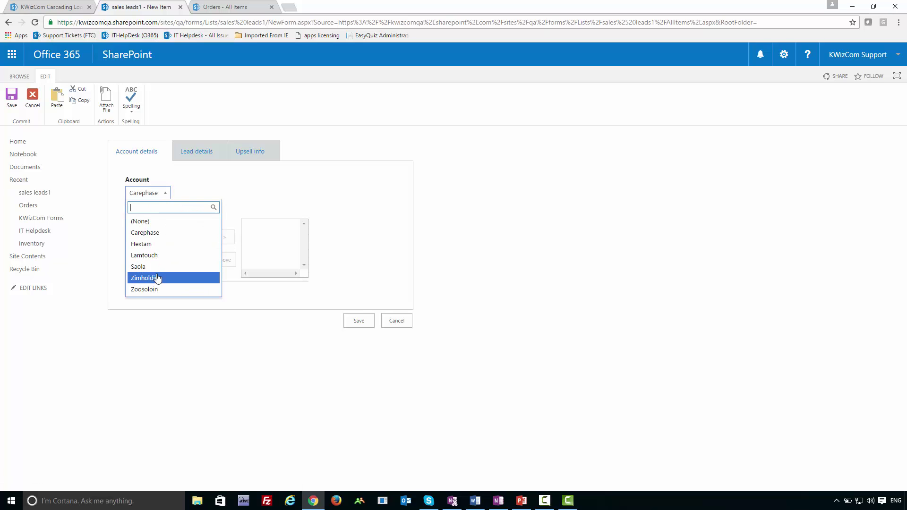
{"action": "left_click", "coordinate": [158, 278]}
{"action": "left_click", "coordinate": [162, 193]}
{"action": "left_click", "coordinate": [169, 289]}
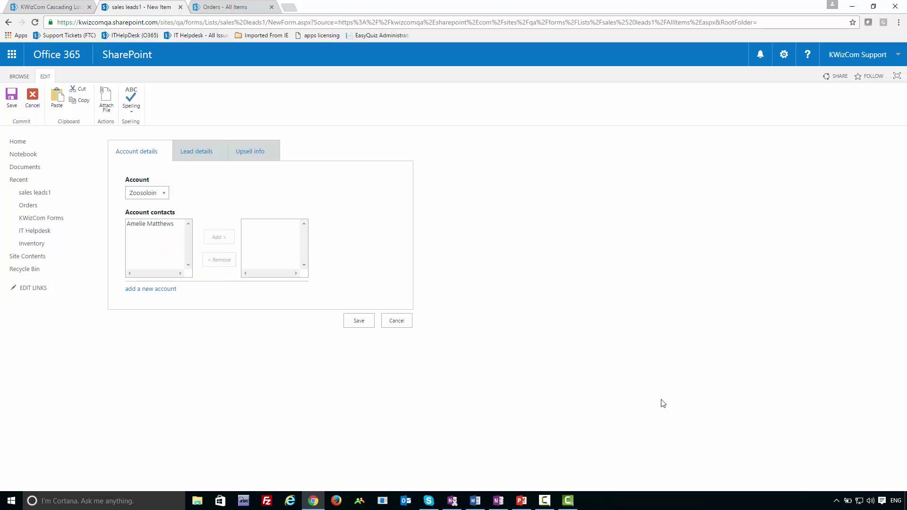
Switch to the PowerPoint presentation, show the dynamic field validations item of the Customize Lead form list, and return to the browser.
{"action": "key", "text": "alt+Tab"}
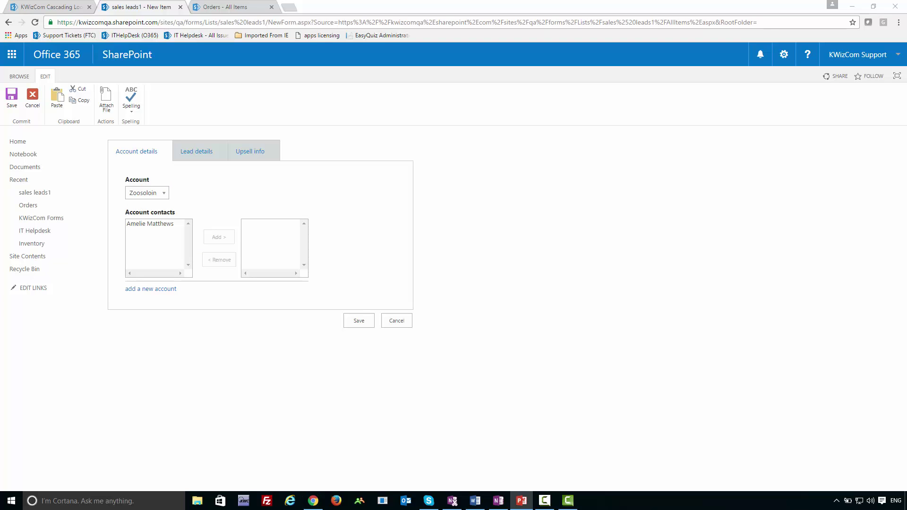
{"action": "left_click", "coordinate": [588, 365]}
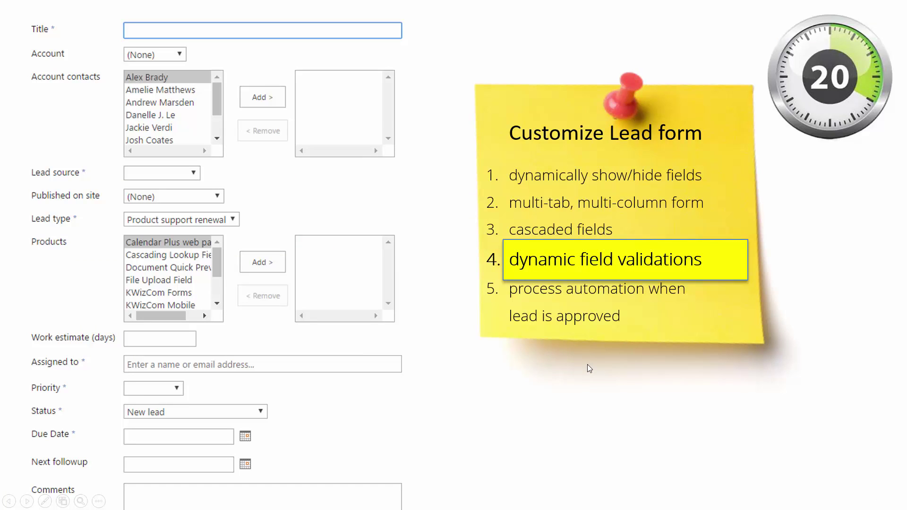
{"action": "left_click", "coordinate": [572, 410]}
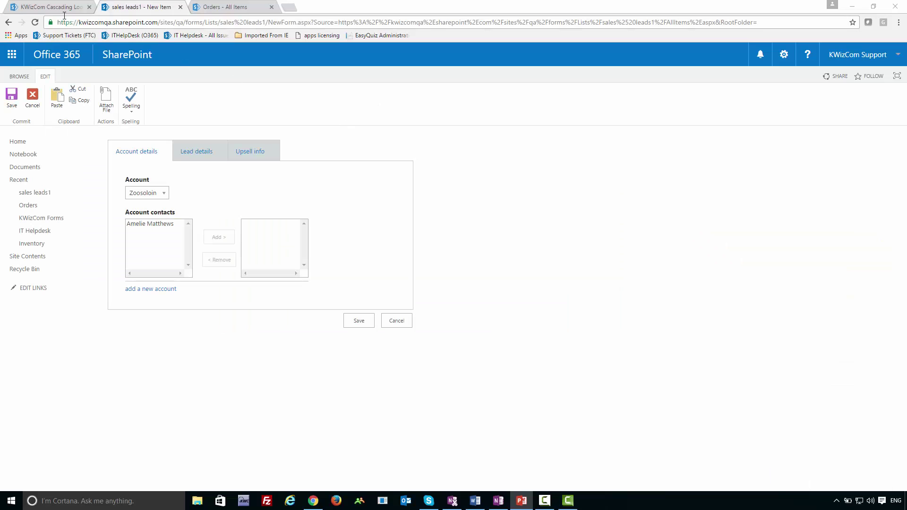
Return from the Cascading LookApp settings to the sales leads1 Forms Settings and open Field Constraints.
{"action": "left_click", "coordinate": [42, 7]}
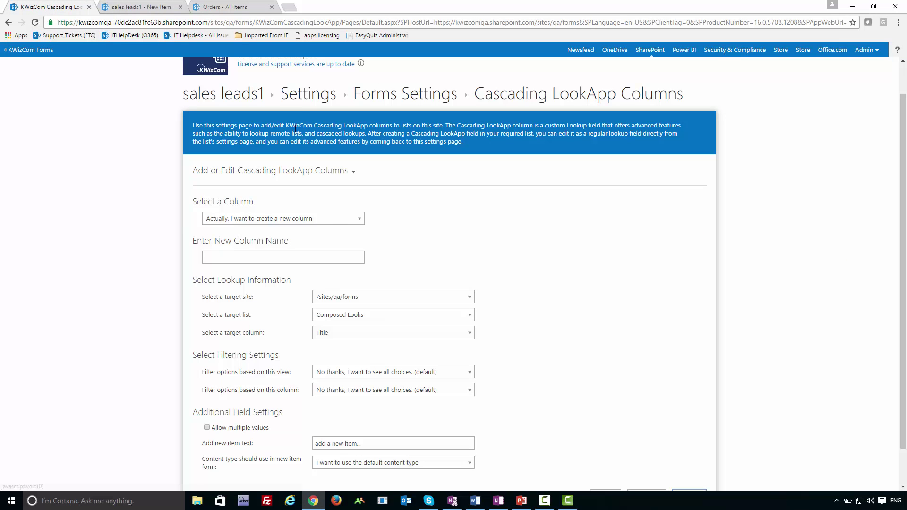
{"action": "left_click", "coordinate": [383, 96]}
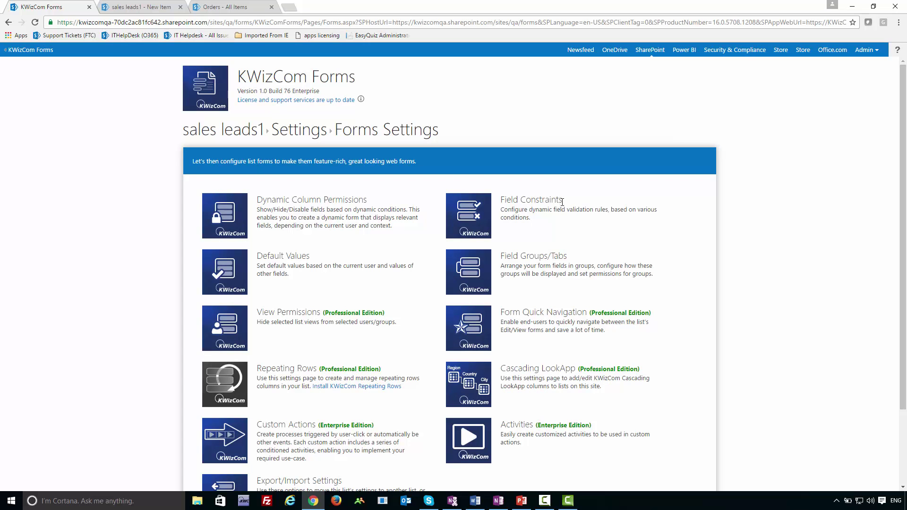
{"action": "left_click_drag", "start_coordinate": [563, 202], "coordinate": [501, 201]}
{"action": "left_click", "coordinate": [464, 220]}
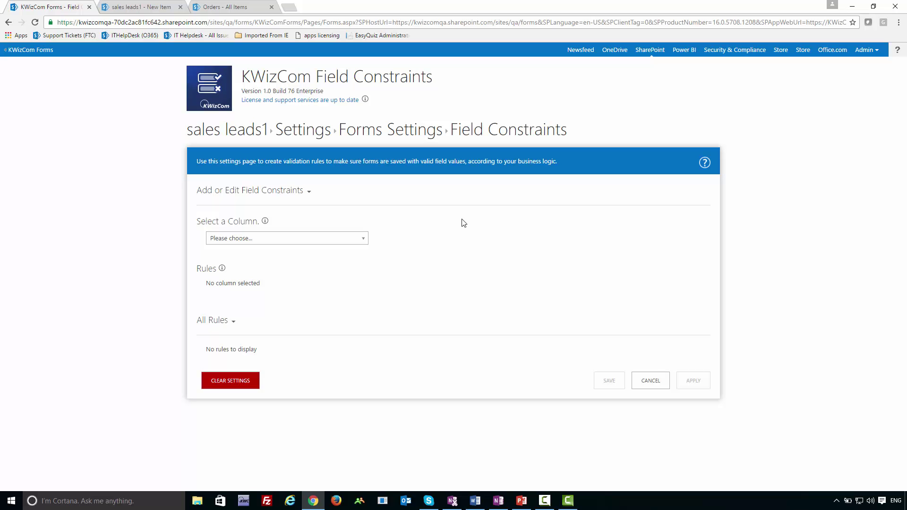
Add a constraint rule for the Upsell details column that requires it to be not empty and highlights the field.
{"action": "left_click", "coordinate": [286, 241]}
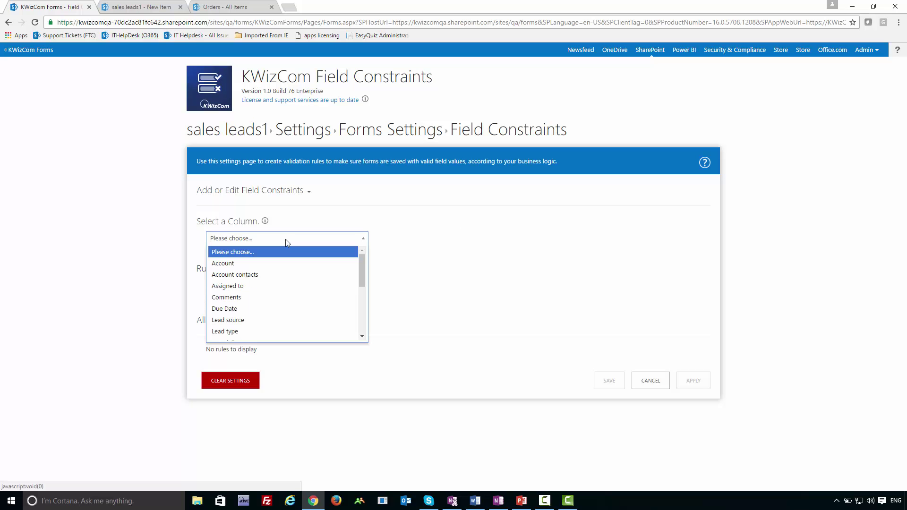
{"action": "scroll", "coordinate": [290, 307], "scroll_direction": "down", "scroll_amount": 3}
{"action": "scroll", "coordinate": [291, 308], "scroll_direction": "down", "scroll_amount": 2}
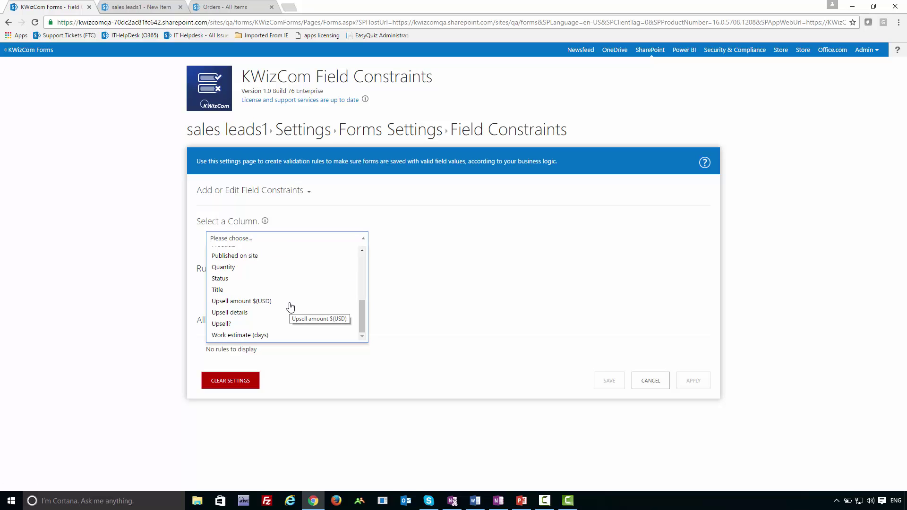
{"action": "left_click", "coordinate": [285, 313]}
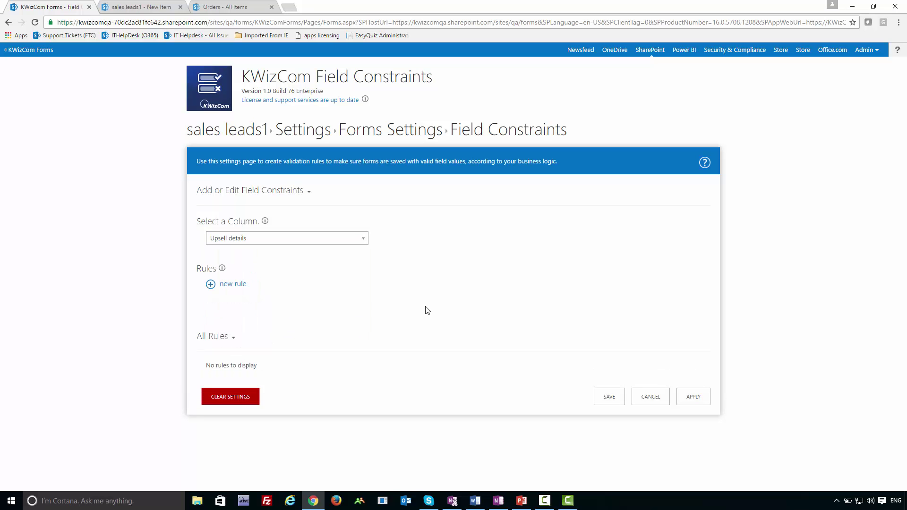
{"action": "left_click", "coordinate": [234, 285]}
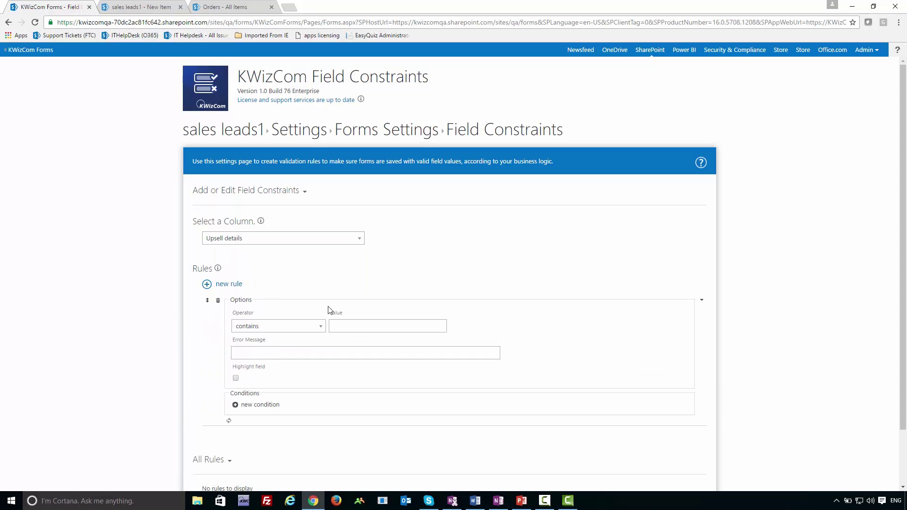
{"action": "scroll", "coordinate": [330, 310], "scroll_direction": "down", "scroll_amount": 2}
{"action": "left_click", "coordinate": [321, 266]}
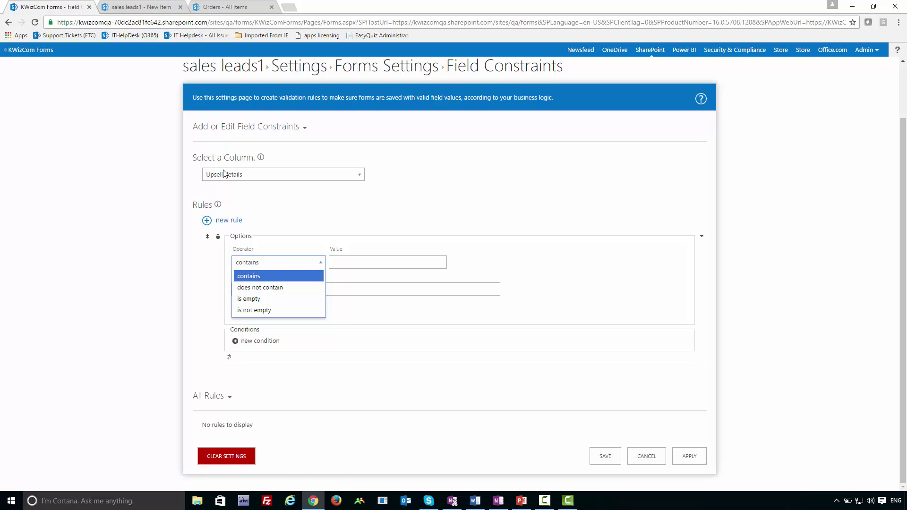
{"action": "left_click", "coordinate": [272, 312]}
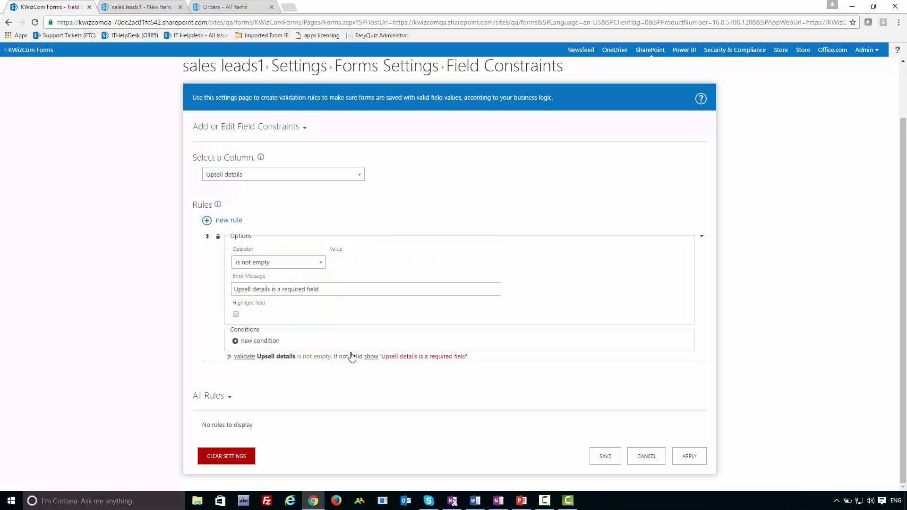
{"action": "left_click", "coordinate": [236, 314]}
Limit the Upsell details rule to when the current value of Upsell? is equal to Yes, and apply it.
{"action": "left_click_drag", "start_coordinate": [232, 327], "coordinate": [262, 330]}
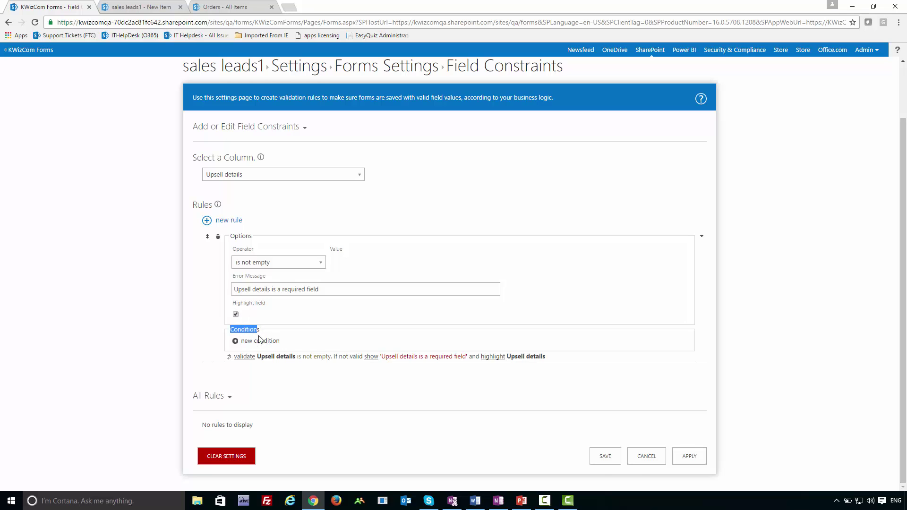
{"action": "left_click", "coordinate": [258, 341]}
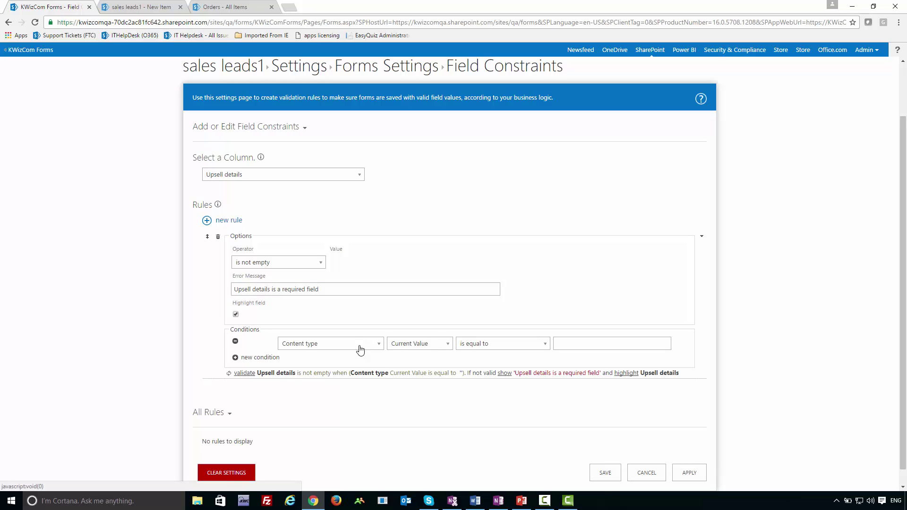
{"action": "left_click", "coordinate": [368, 346]}
{"action": "scroll", "coordinate": [333, 406], "scroll_direction": "down", "scroll_amount": 1}
{"action": "scroll", "coordinate": [336, 416], "scroll_direction": "down", "scroll_amount": 3}
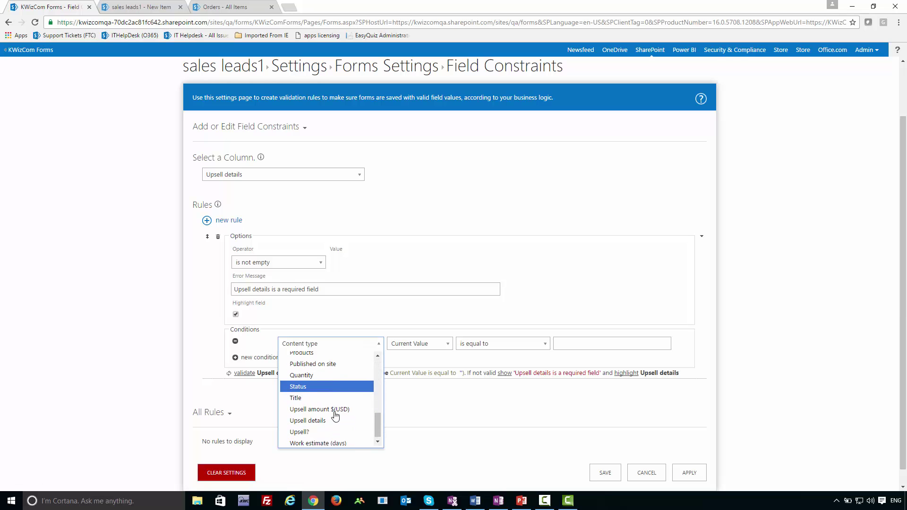
{"action": "left_click", "coordinate": [326, 428]}
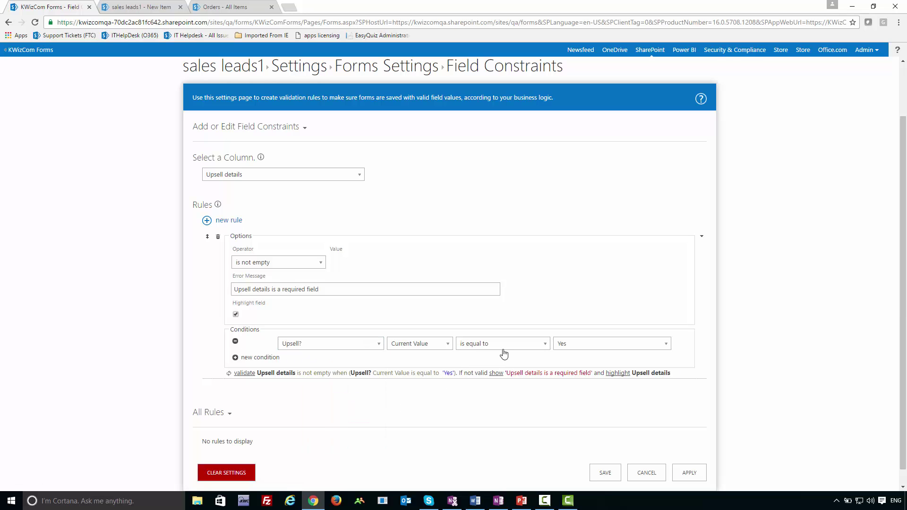
{"action": "left_click", "coordinate": [689, 474]}
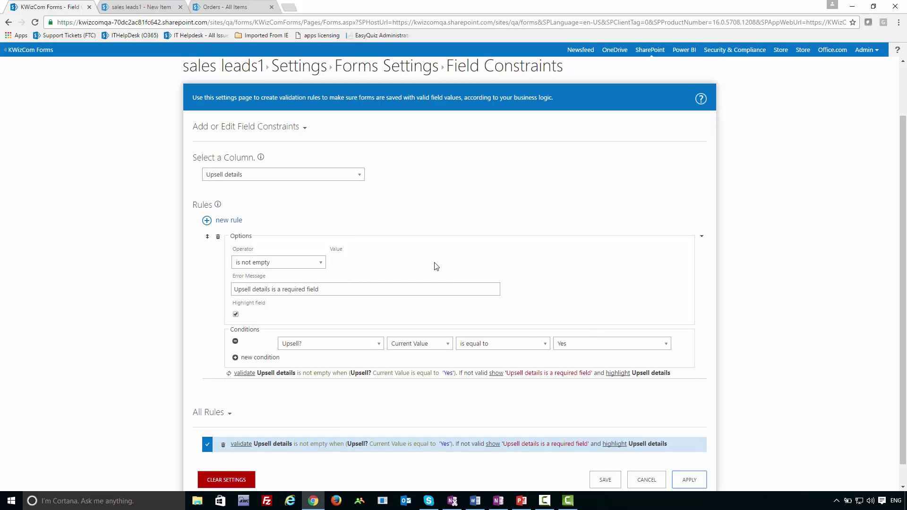
Add a constraint rule for the Upsell amount $(USD) column with the operator is not empty.
{"action": "left_click", "coordinate": [248, 179]}
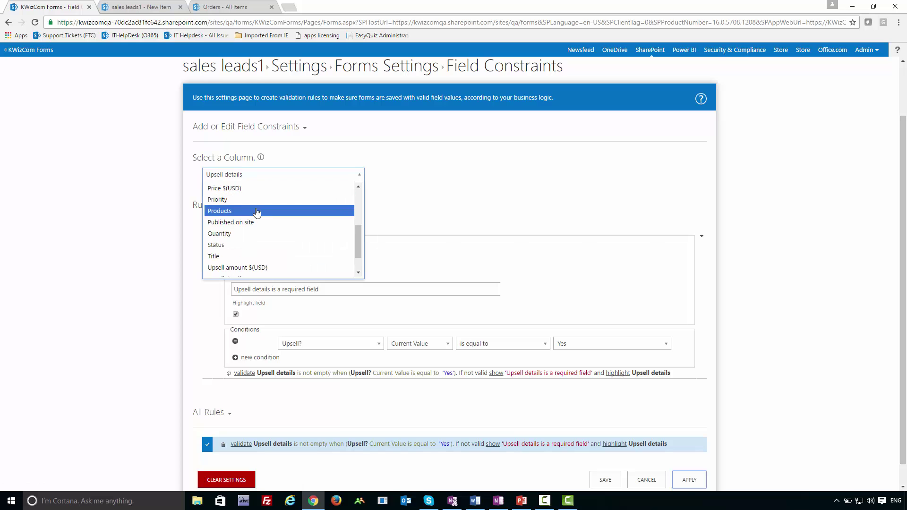
{"action": "left_click", "coordinate": [259, 268]}
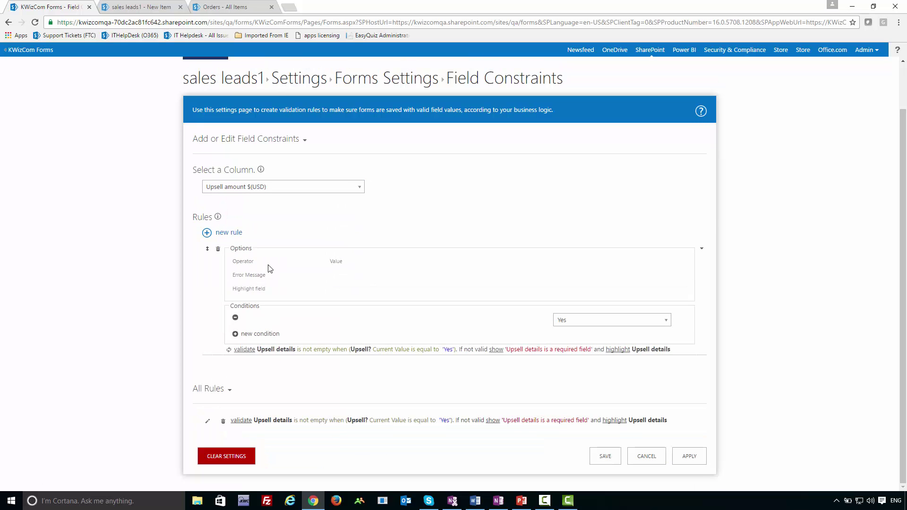
{"action": "left_click", "coordinate": [233, 284]}
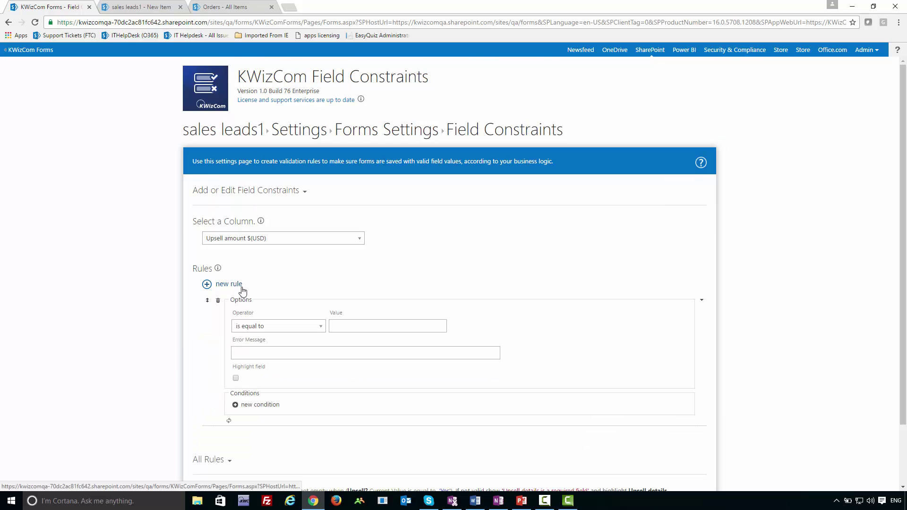
{"action": "scroll", "coordinate": [265, 329], "scroll_direction": "down", "scroll_amount": 2}
{"action": "left_click", "coordinate": [280, 259]}
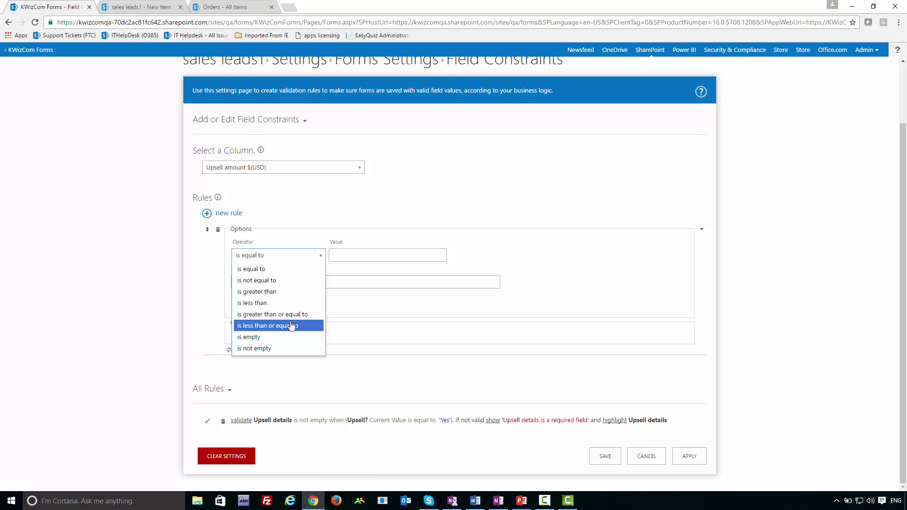
{"action": "left_click", "coordinate": [286, 348]}
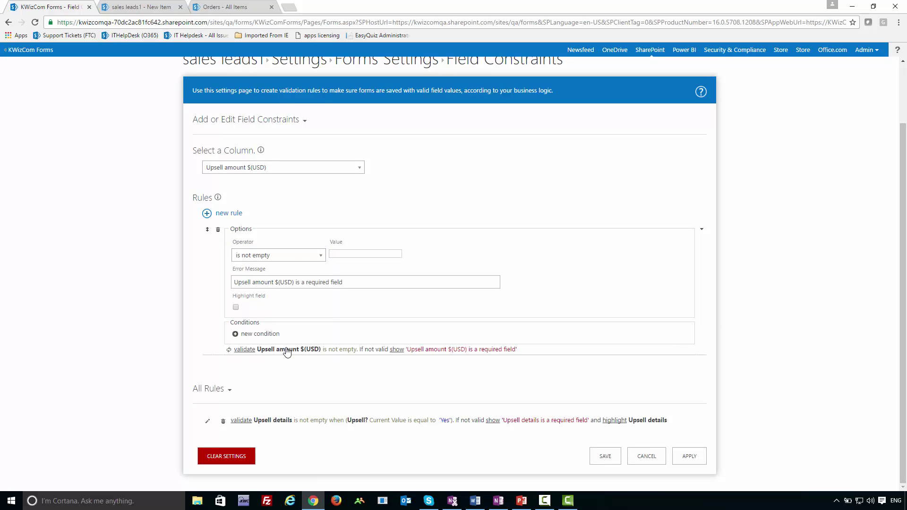
Add the condition that Upsell? is equal to Yes to the Upsell amount $(USD) rule and apply it.
{"action": "left_click", "coordinate": [259, 335]}
{"action": "left_click", "coordinate": [336, 337]}
{"action": "scroll", "coordinate": [330, 397], "scroll_direction": "down", "scroll_amount": 5}
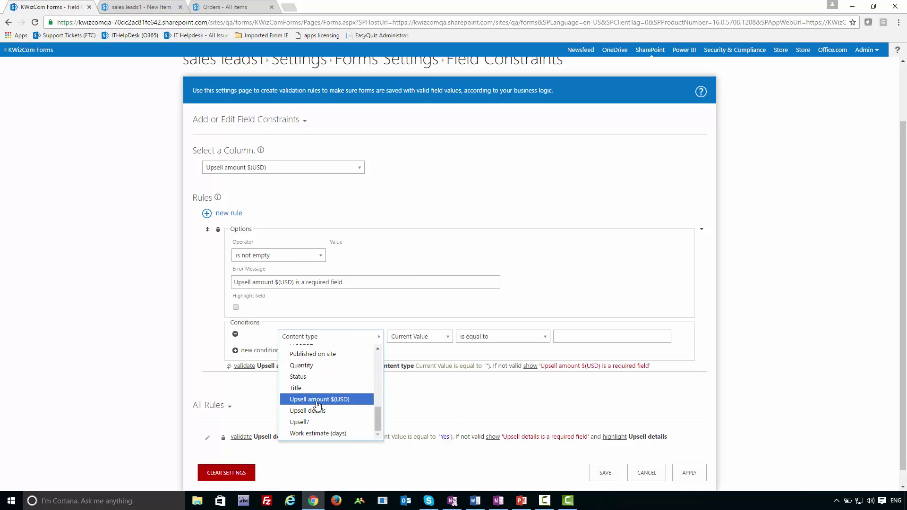
{"action": "left_click", "coordinate": [321, 422]}
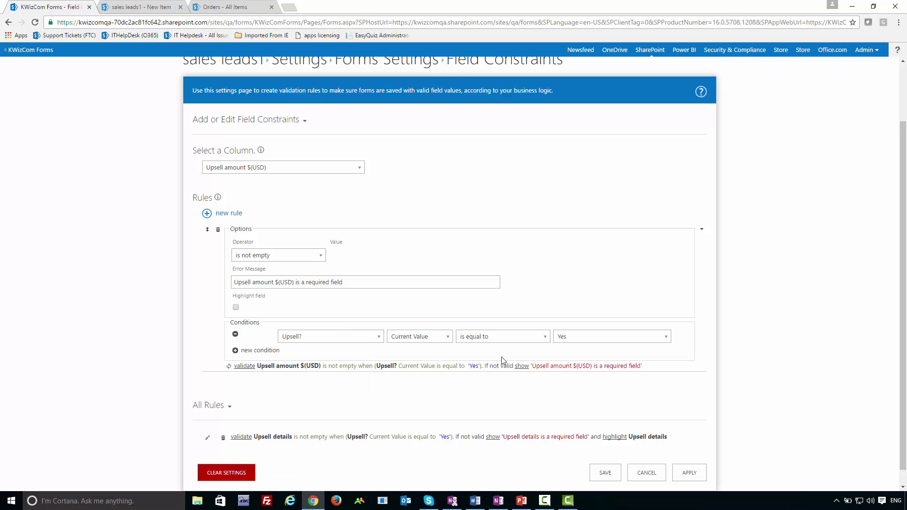
{"action": "left_click", "coordinate": [690, 473]}
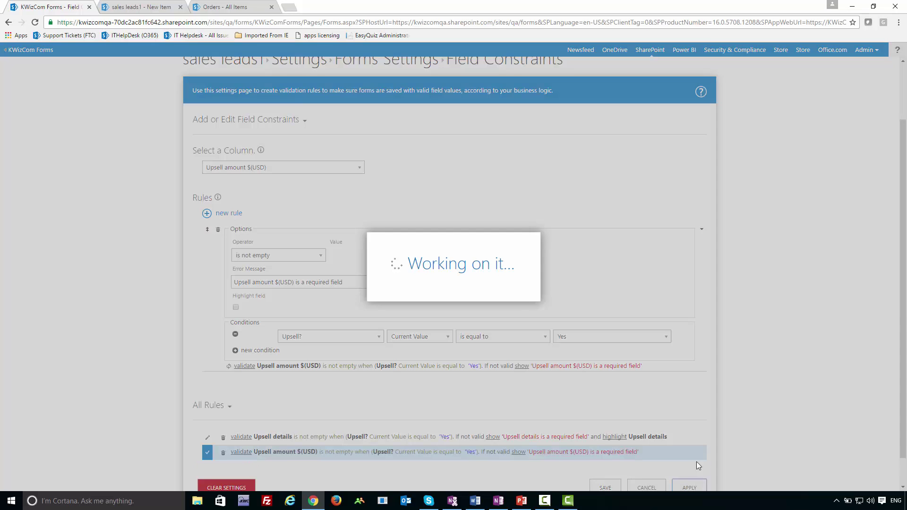
Reload the sales leads1 new item form and try to save it with its fields empty.
{"action": "scroll", "coordinate": [288, 405], "scroll_direction": "down", "scroll_amount": 1}
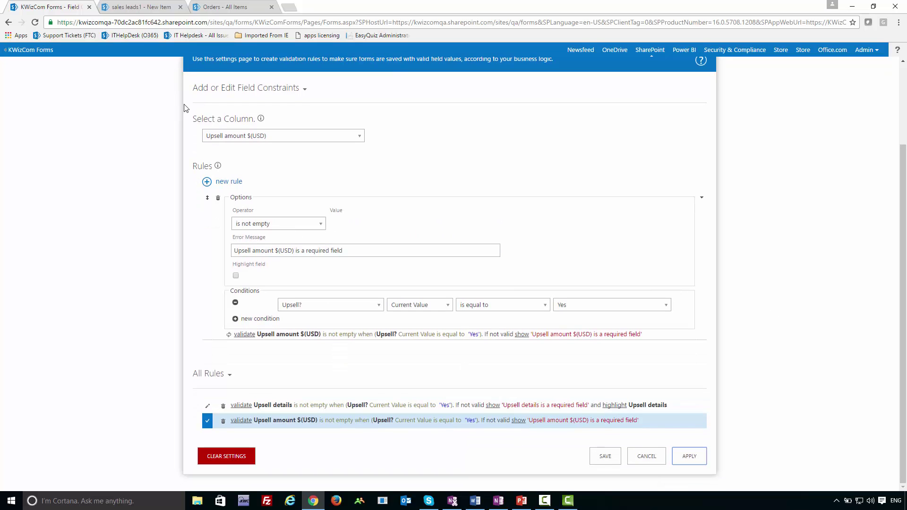
{"action": "left_click", "coordinate": [135, 7]}
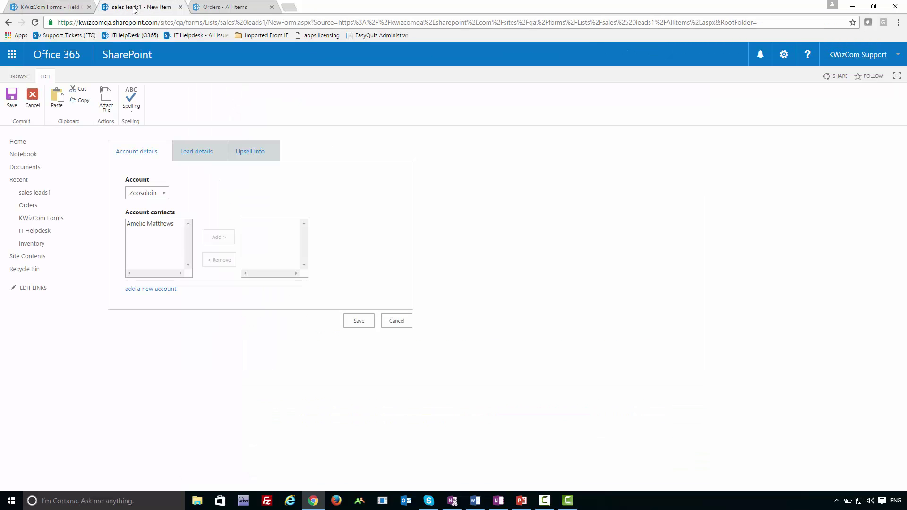
{"action": "key", "text": "F5"}
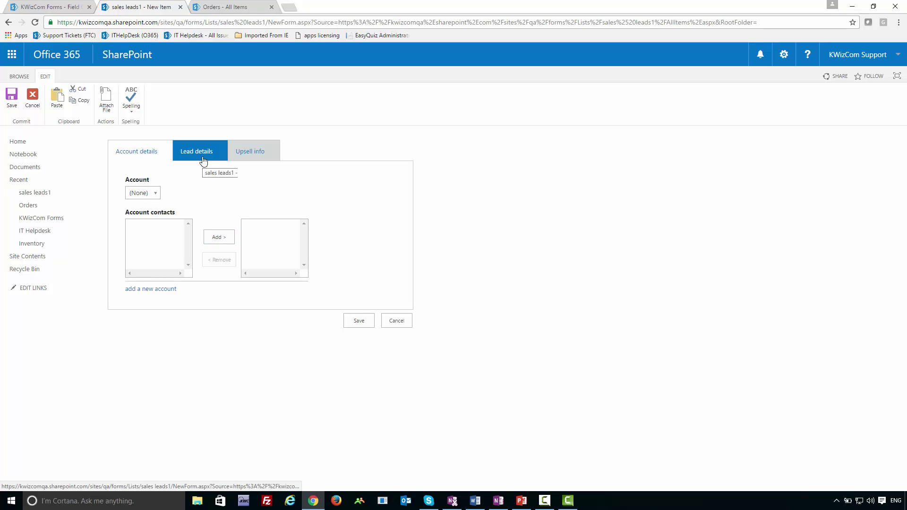
{"action": "left_click", "coordinate": [360, 322]}
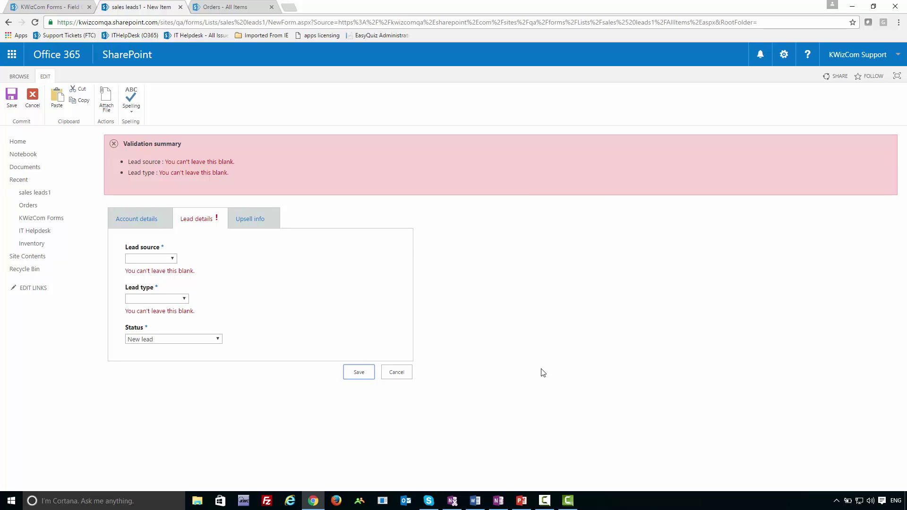
Mark Upsell? in the Upsell info group and try to save the form without upsell details or amount.
{"action": "left_click", "coordinate": [263, 219]}
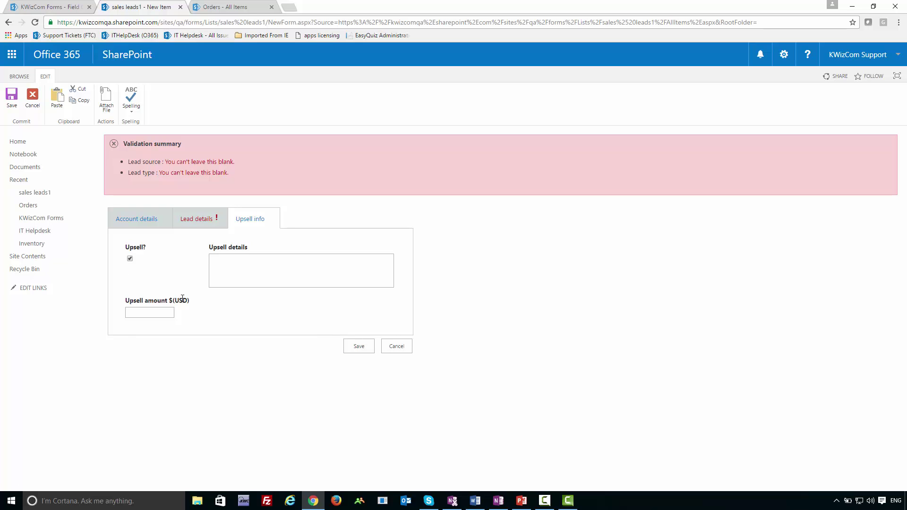
{"action": "left_click", "coordinate": [142, 219]}
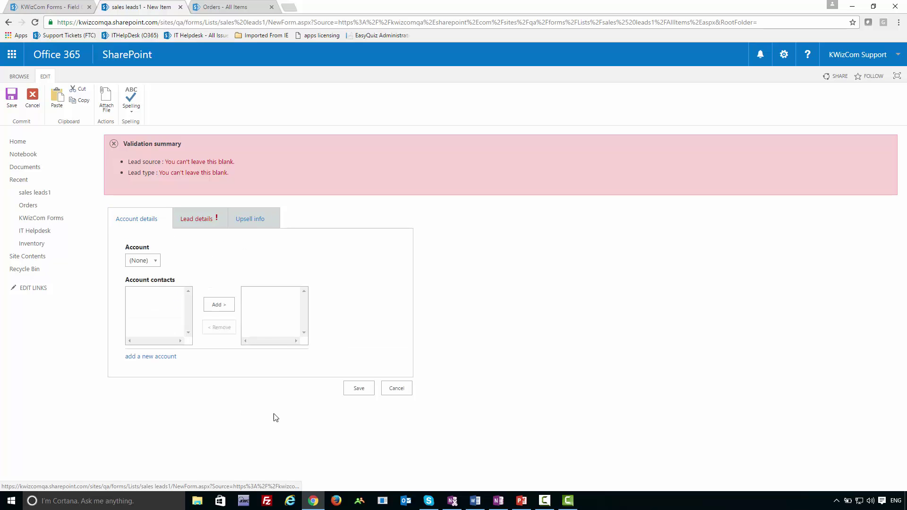
{"action": "left_click", "coordinate": [361, 389]}
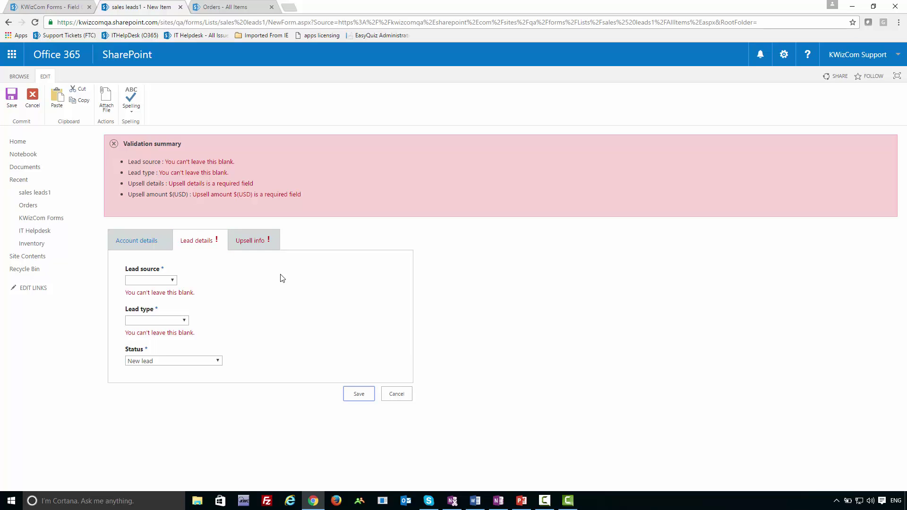
Set the Lead source to Conference and choose a Lead type for the new lead.
{"action": "left_click", "coordinate": [163, 281]}
{"action": "left_click", "coordinate": [156, 299]}
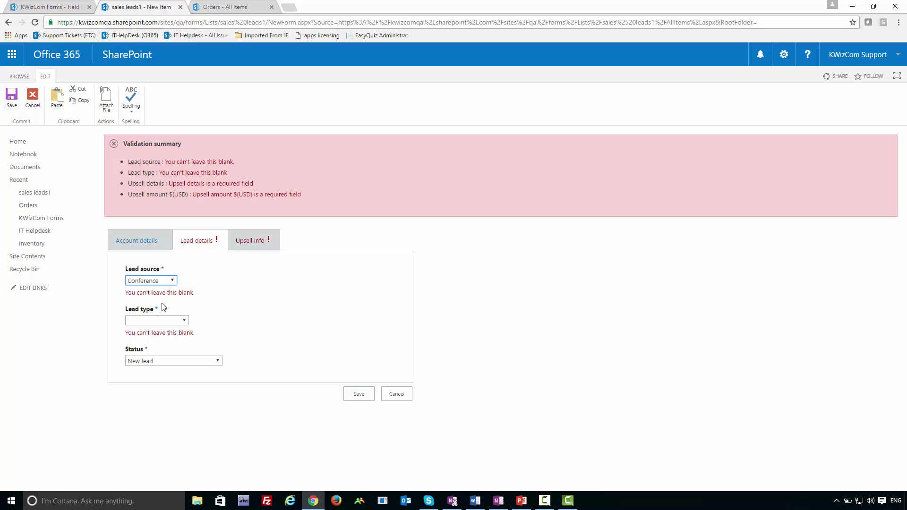
{"action": "left_click", "coordinate": [184, 321]}
{"action": "left_click", "coordinate": [156, 357]}
Unmark Upsell? in the Upsell info group and save the new lead.
{"action": "left_click", "coordinate": [251, 241]}
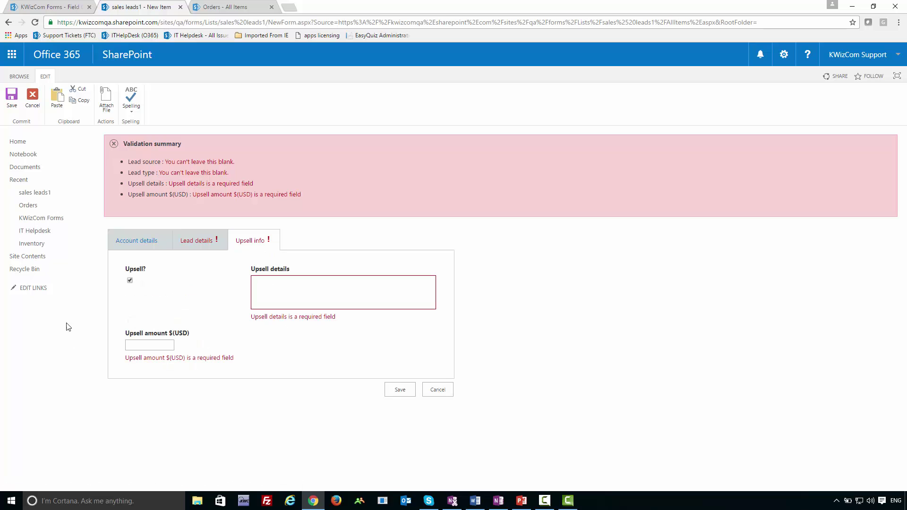
{"action": "left_click", "coordinate": [130, 281]}
{"action": "left_click", "coordinate": [400, 390]}
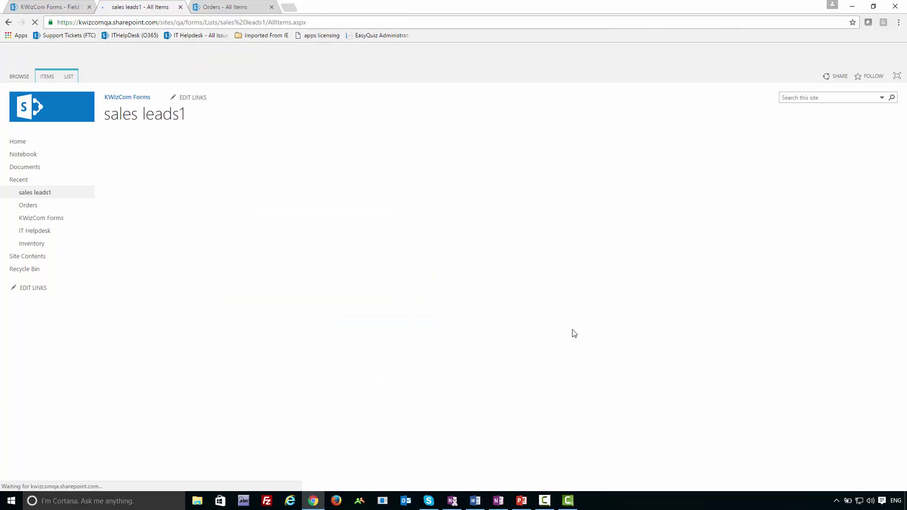
Return to the Field Constraints settings and add a new rule for the Title column.
{"action": "left_click", "coordinate": [25, 9]}
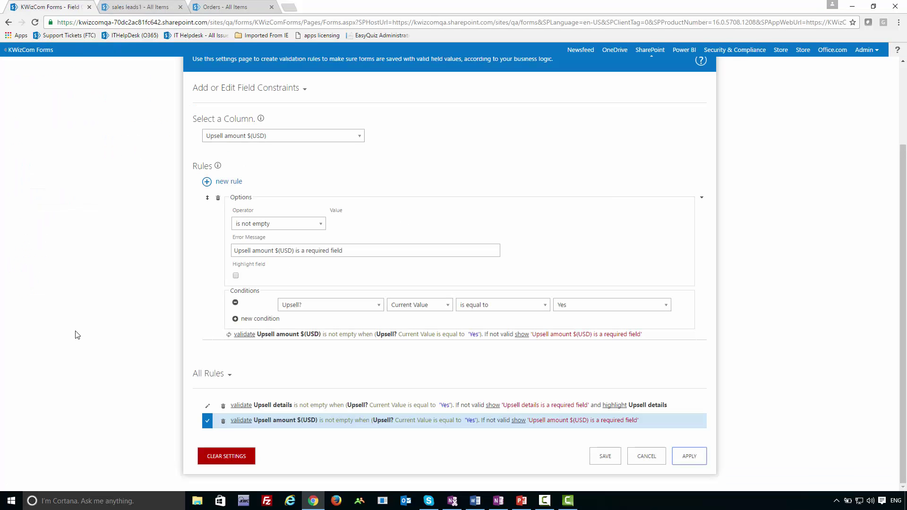
{"action": "left_click", "coordinate": [283, 137]}
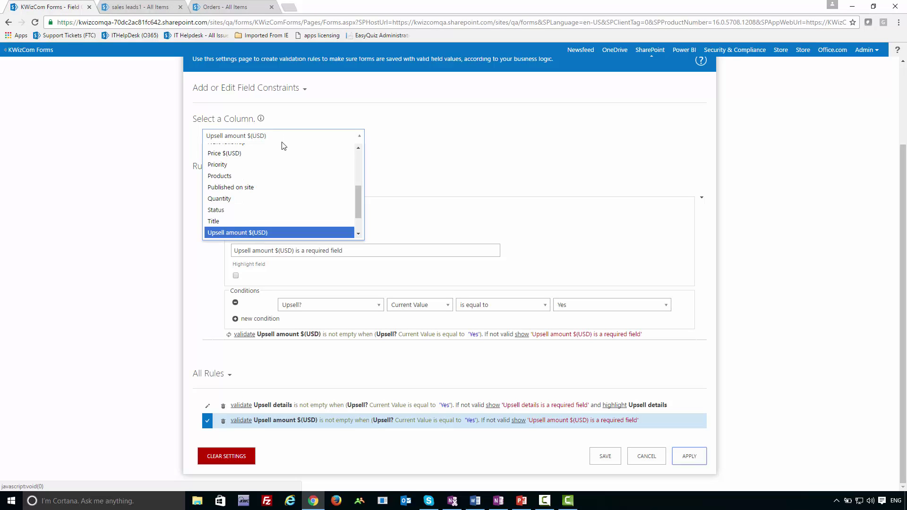
{"action": "scroll", "coordinate": [279, 162], "scroll_direction": "up", "scroll_amount": 1}
{"action": "left_click", "coordinate": [253, 228]}
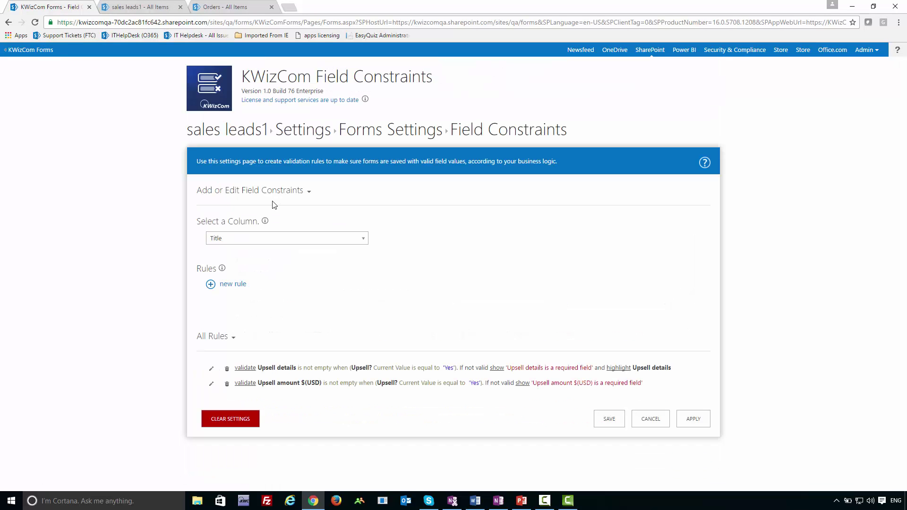
{"action": "left_click", "coordinate": [236, 284]}
{"action": "scroll", "coordinate": [304, 334], "scroll_direction": "down", "scroll_amount": 2}
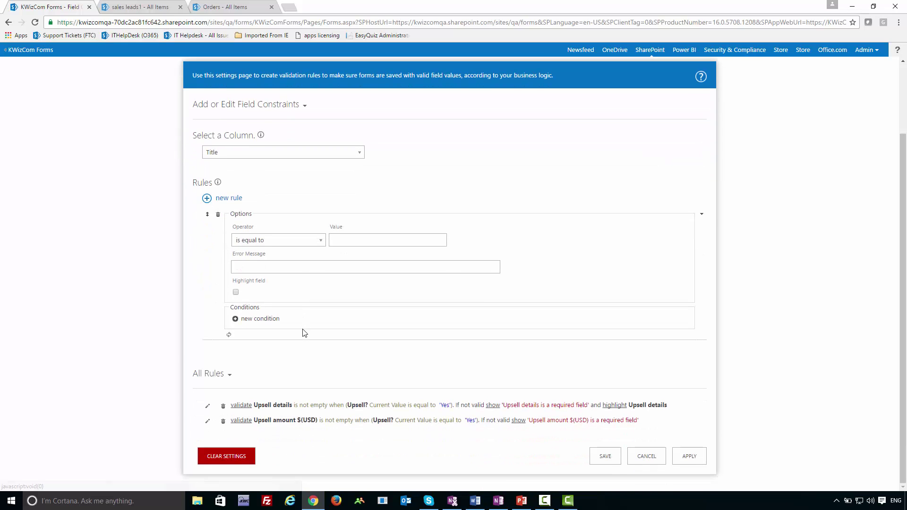
Set the Title rule's operator to matches pattern and review the patterns offered as its value.
{"action": "left_click", "coordinate": [284, 242]}
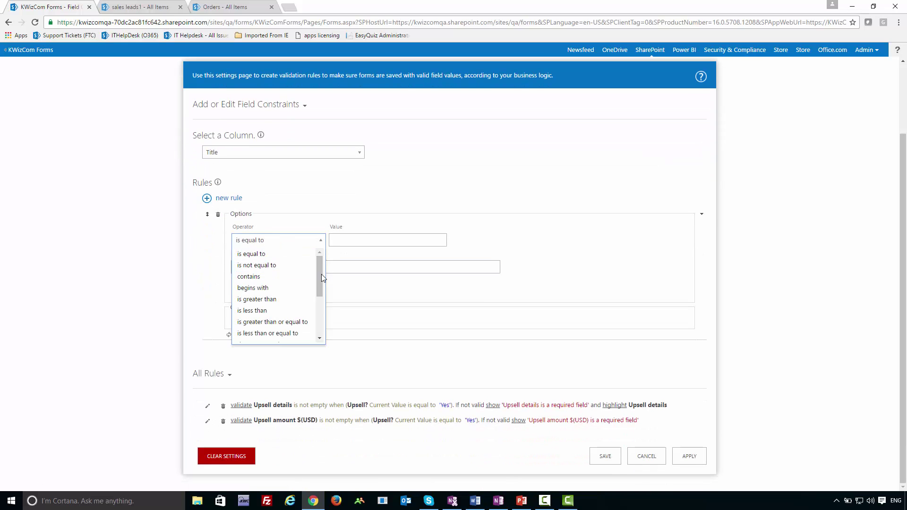
{"action": "left_click_drag", "start_coordinate": [318, 273], "coordinate": [316, 326]}
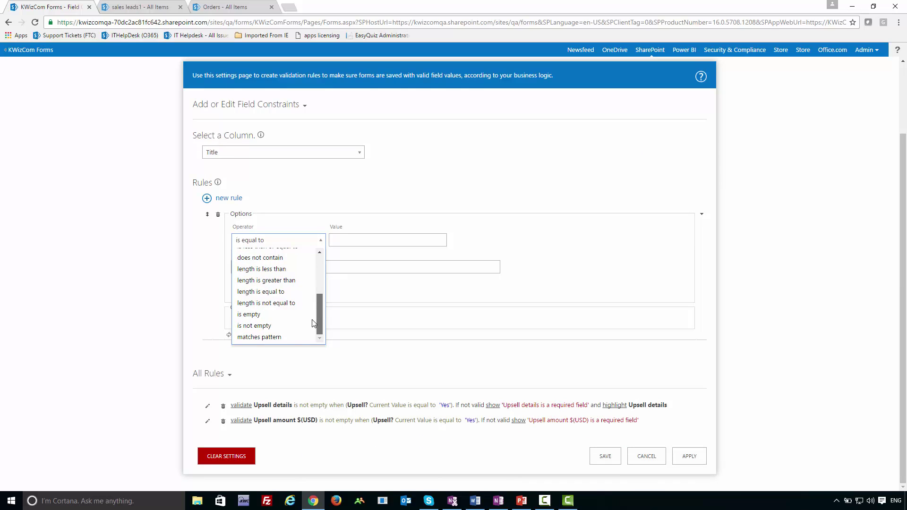
{"action": "left_click", "coordinate": [289, 338]}
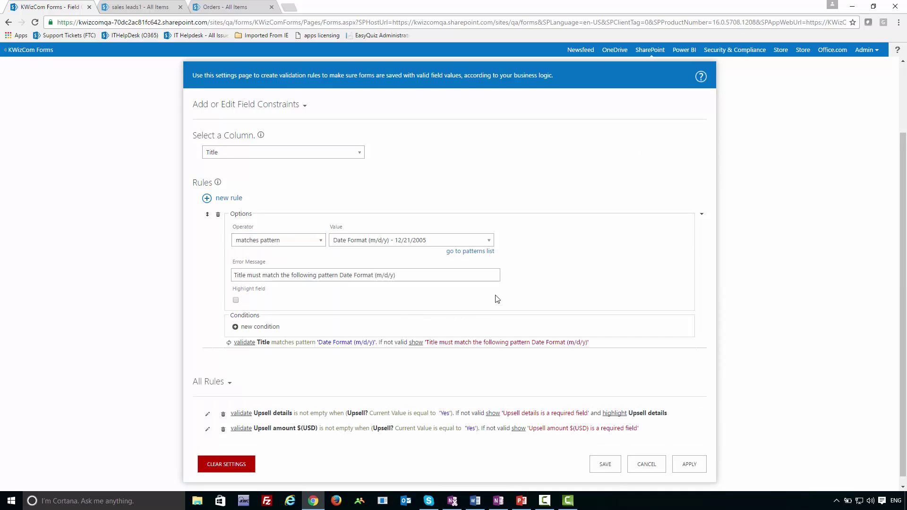
{"action": "left_click", "coordinate": [489, 241]}
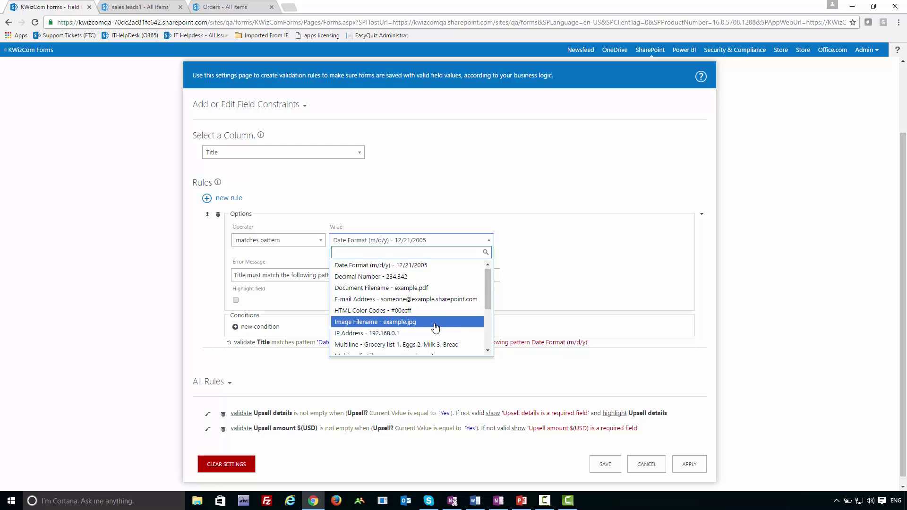
{"action": "scroll", "coordinate": [439, 318], "scroll_direction": "down", "scroll_amount": 2}
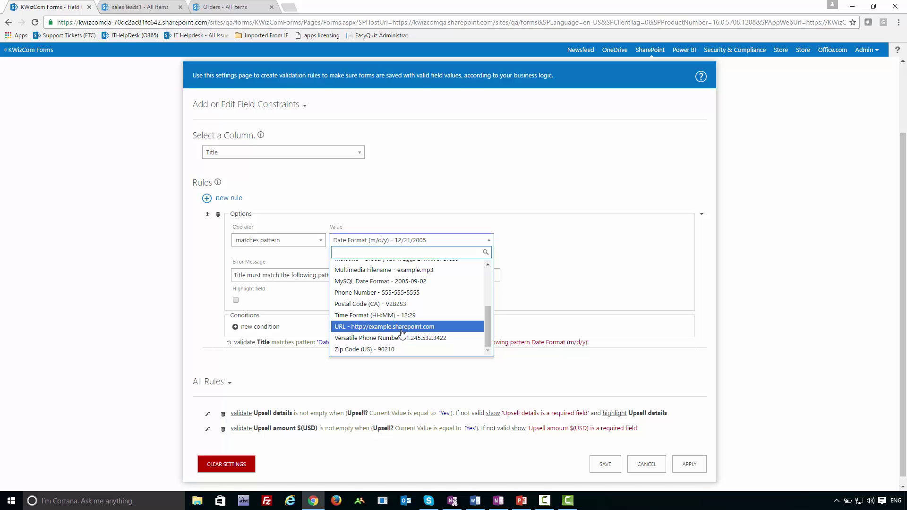
{"action": "left_click", "coordinate": [574, 281]}
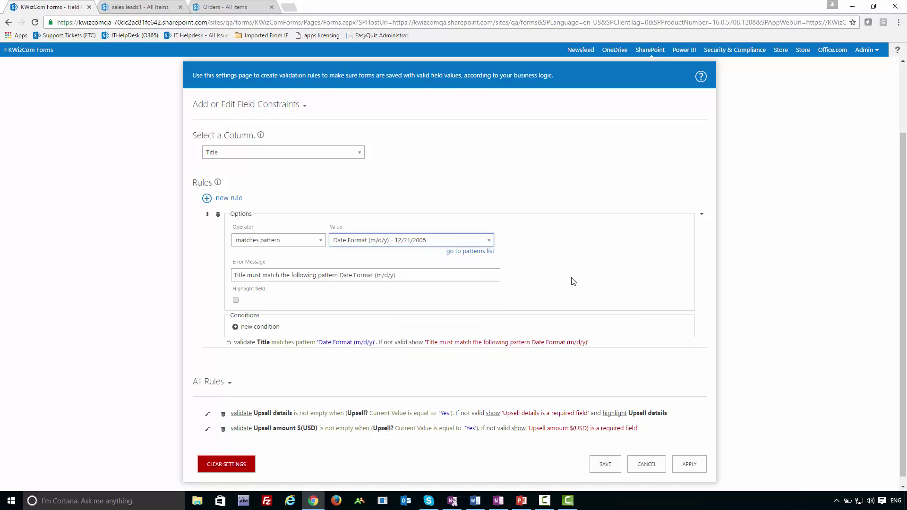
Examine the regular expression editor and its pattern library, close it, and cancel the unsaved field constraint changes.
{"action": "left_click", "coordinate": [466, 256]}
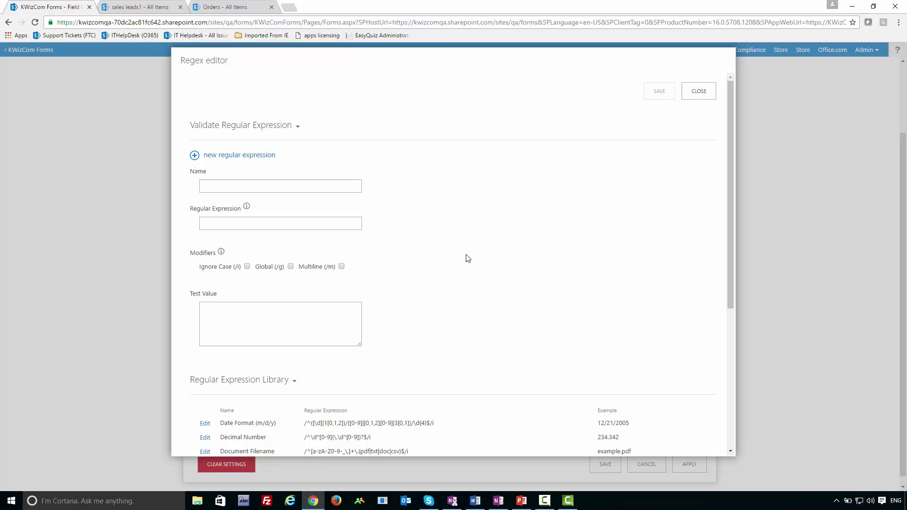
{"action": "scroll", "coordinate": [465, 257], "scroll_direction": "down", "scroll_amount": 1}
{"action": "scroll", "coordinate": [467, 257], "scroll_direction": "up", "scroll_amount": 1}
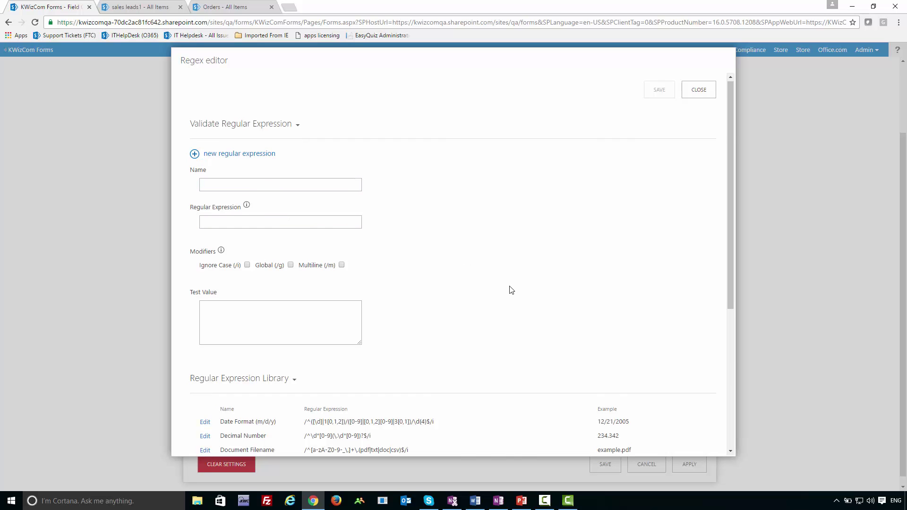
{"action": "scroll", "coordinate": [510, 289], "scroll_direction": "down", "scroll_amount": 2}
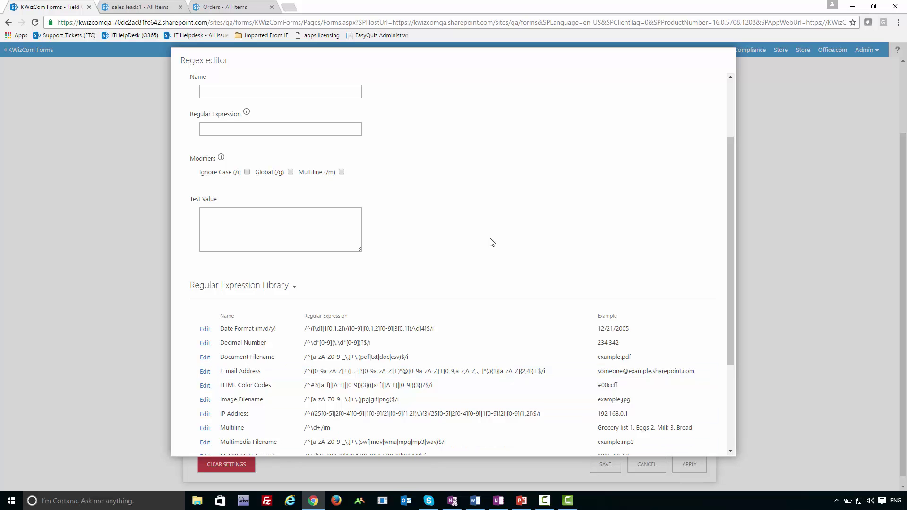
{"action": "scroll", "coordinate": [492, 242], "scroll_direction": "up", "scroll_amount": 2}
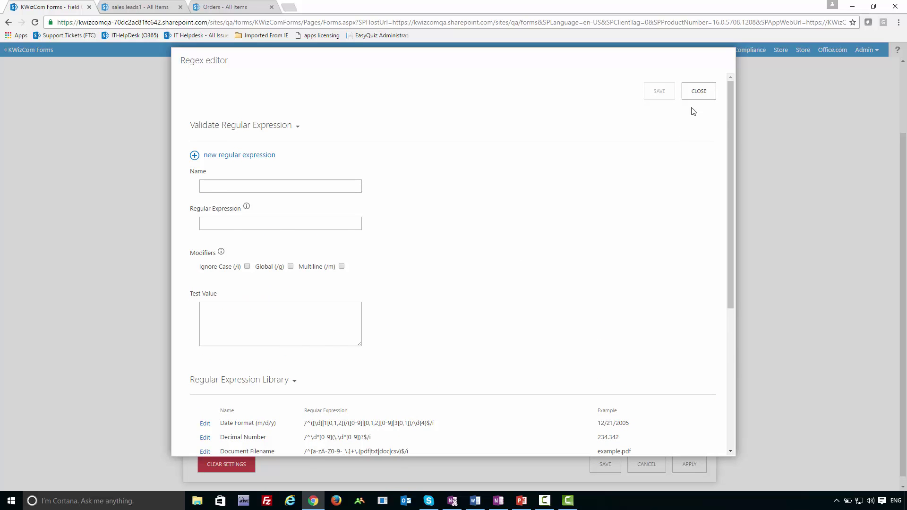
{"action": "left_click", "coordinate": [696, 95]}
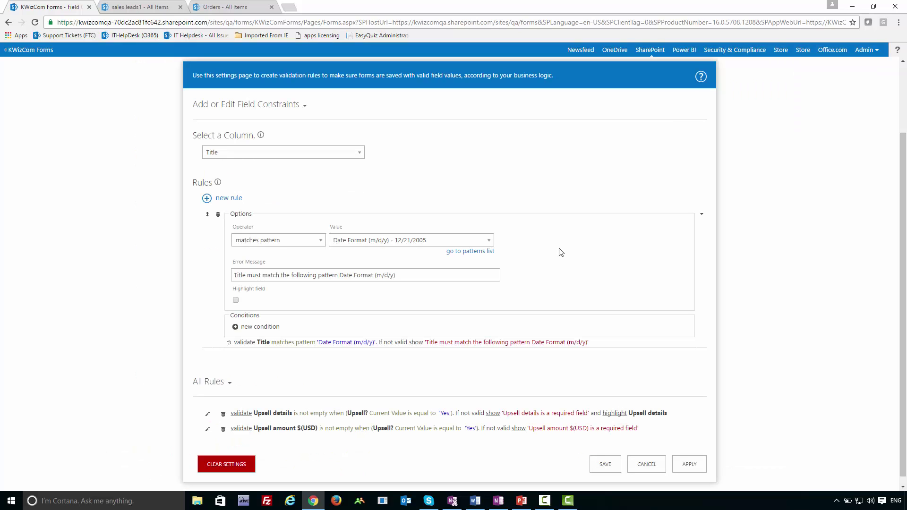
{"action": "left_click", "coordinate": [647, 464]}
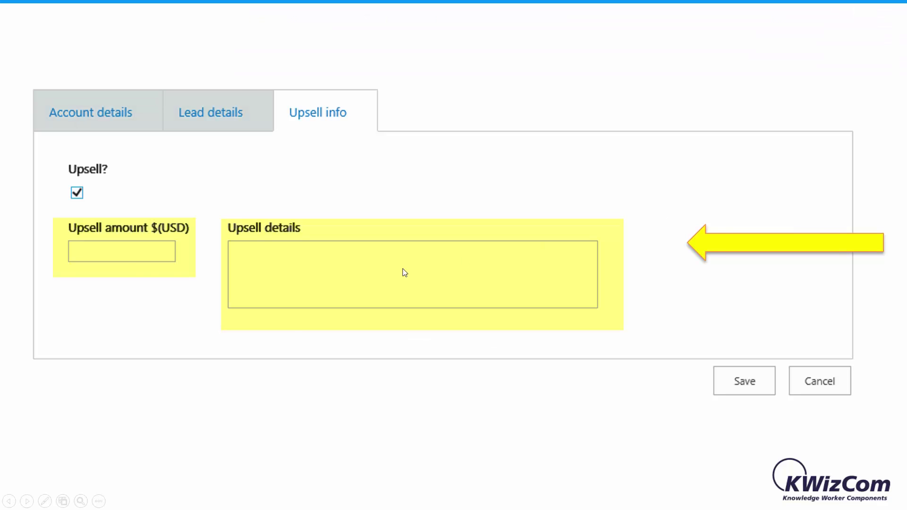
{"action": "left_click", "coordinate": [403, 269]}
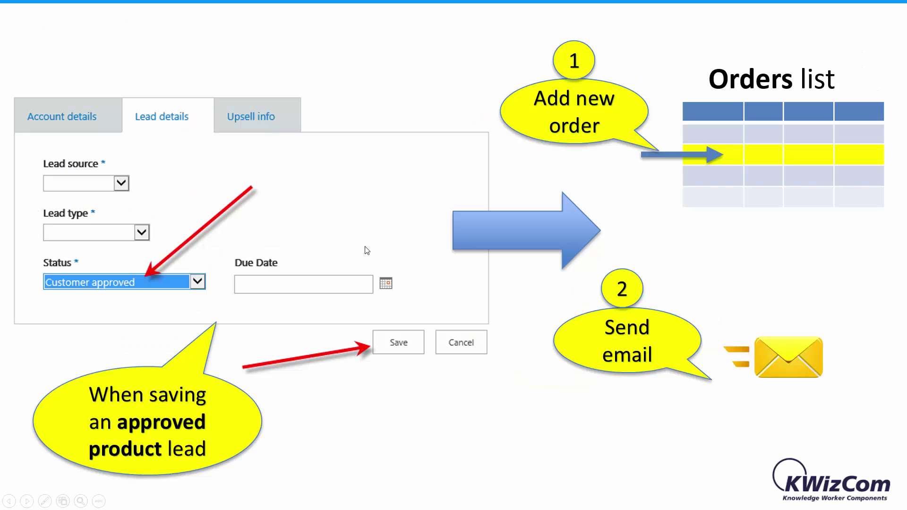
{"action": "left_click", "coordinate": [368, 249]}
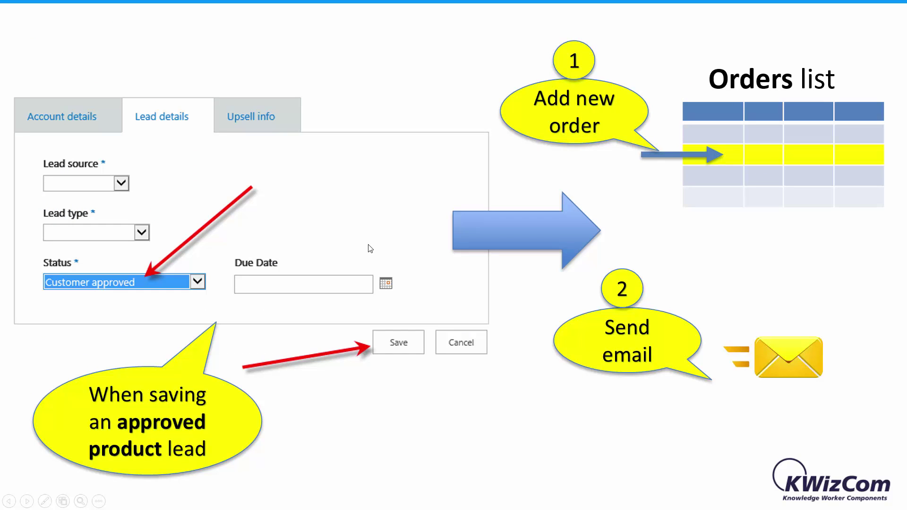
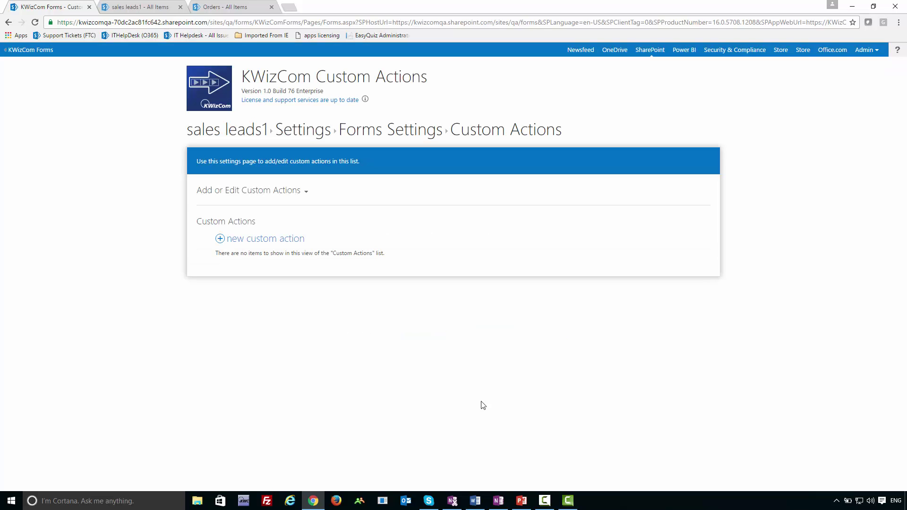
Start a new custom action for the sales leads1 list and point out its run-on-events options.
{"action": "left_click", "coordinate": [232, 240]}
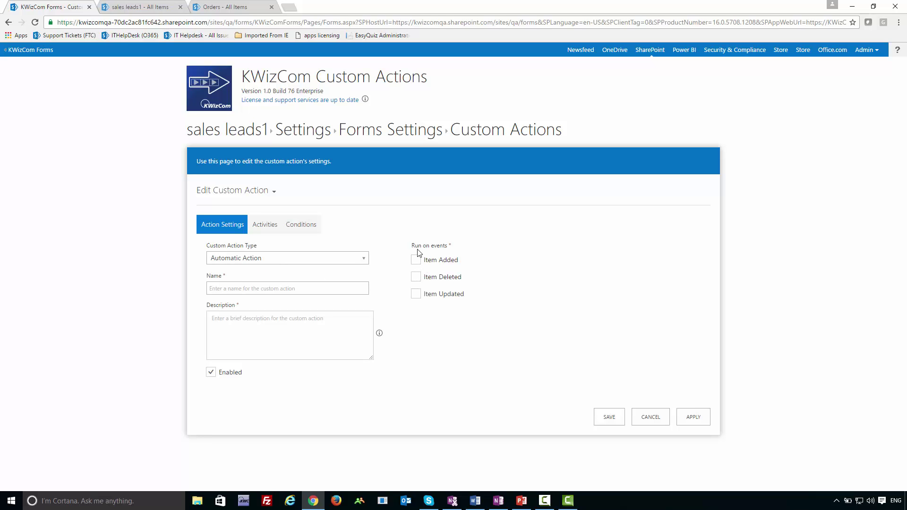
{"action": "left_click_drag", "start_coordinate": [412, 246], "coordinate": [449, 251]}
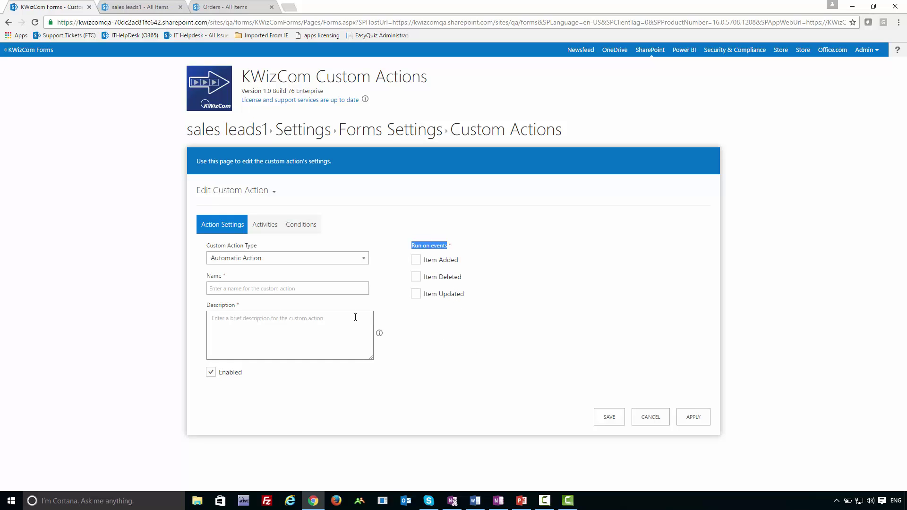
Try the Ribbon Button Action type to see its settings, and return the custom action to Automatic Action.
{"action": "left_click", "coordinate": [351, 261]}
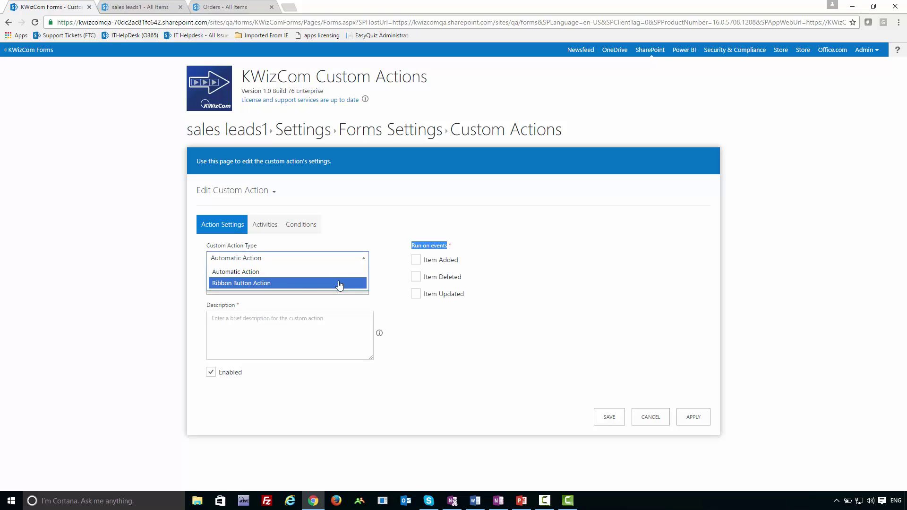
{"action": "left_click", "coordinate": [339, 285]}
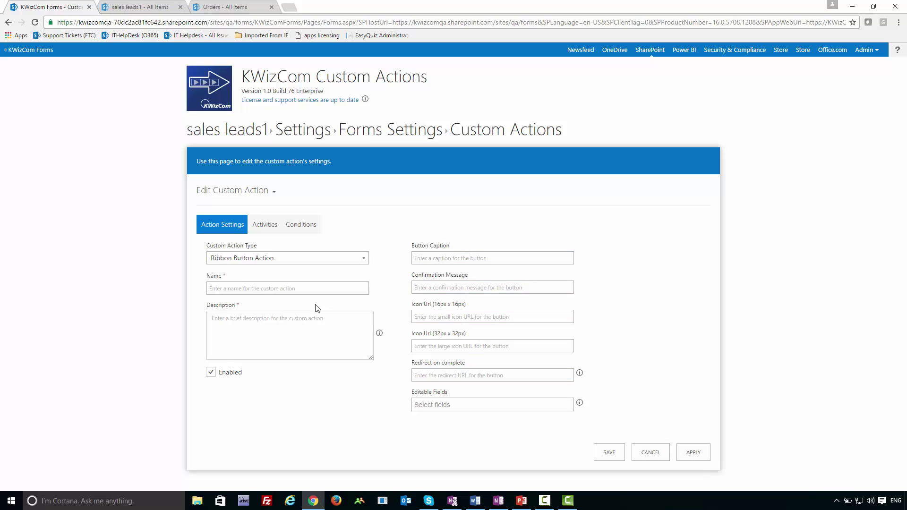
{"action": "left_click", "coordinate": [315, 257]}
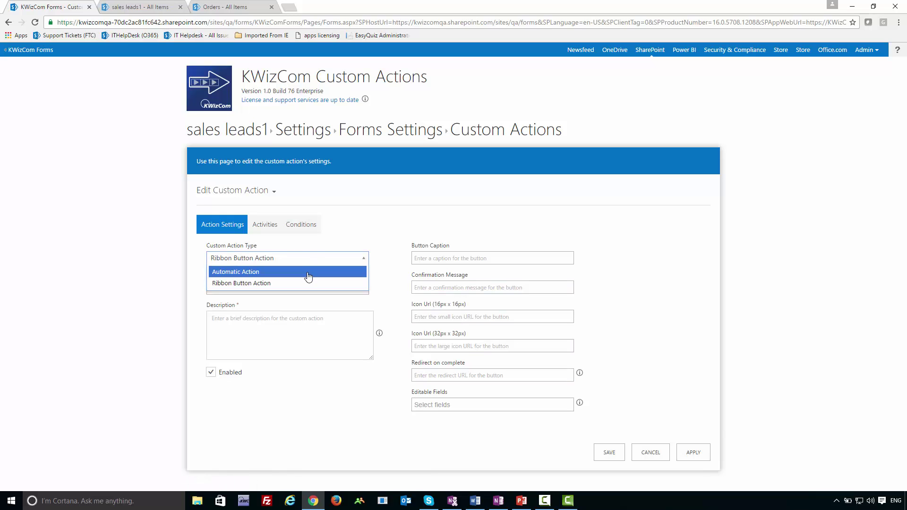
{"action": "left_click", "coordinate": [306, 267]}
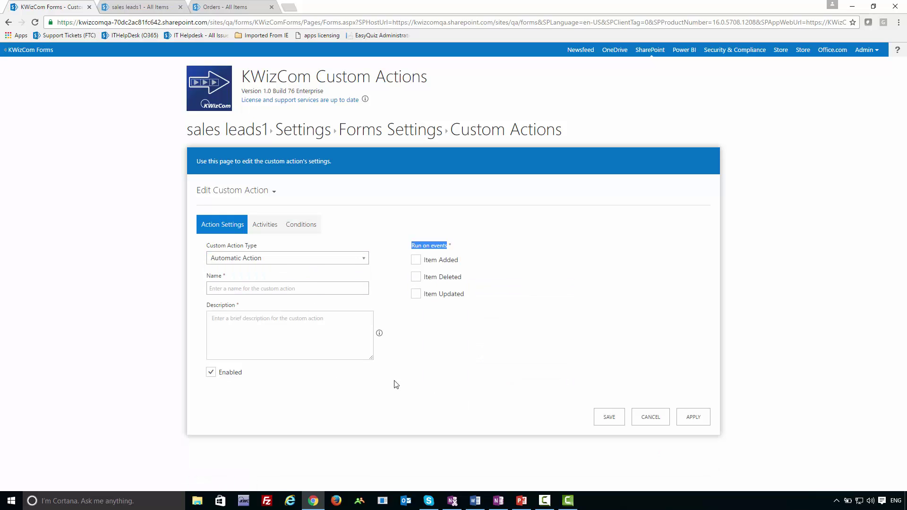
Set the automatic action to run on Item Updated, name it Create order, and fill in its description.
{"action": "left_click", "coordinate": [416, 294]}
{"action": "left_click", "coordinate": [229, 290]}
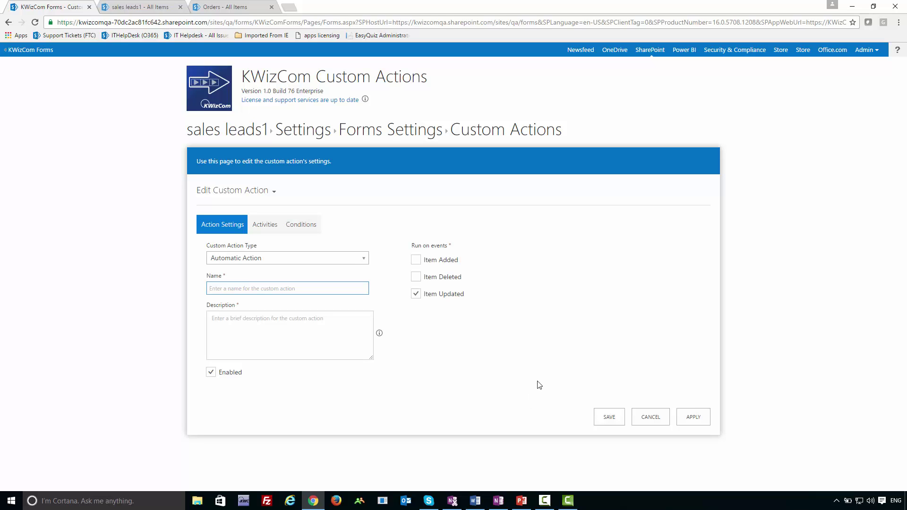
{"action": "type", "text": "Create order"}
{"action": "left_click", "coordinate": [293, 337]}
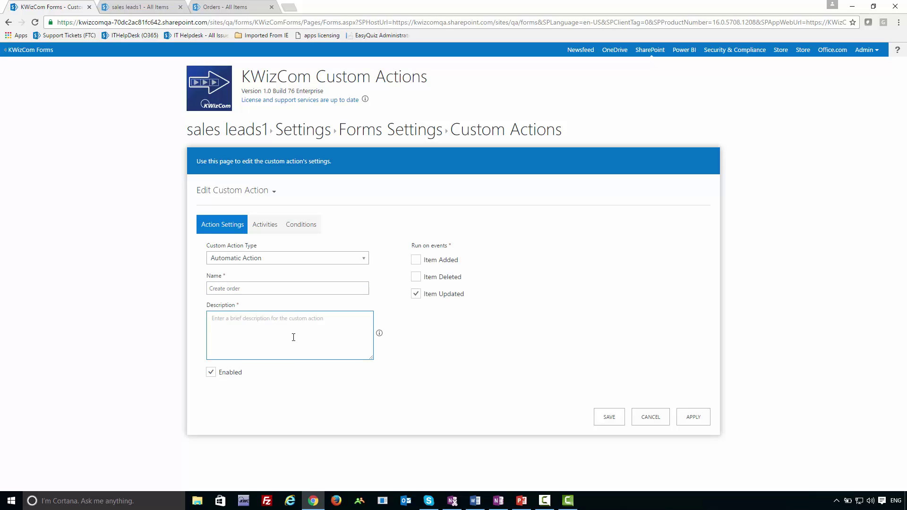
{"action": "type", "text": "c"}
Add a condition to the custom action requiring Lead type is equal to Product license.
{"action": "left_click", "coordinate": [262, 229]}
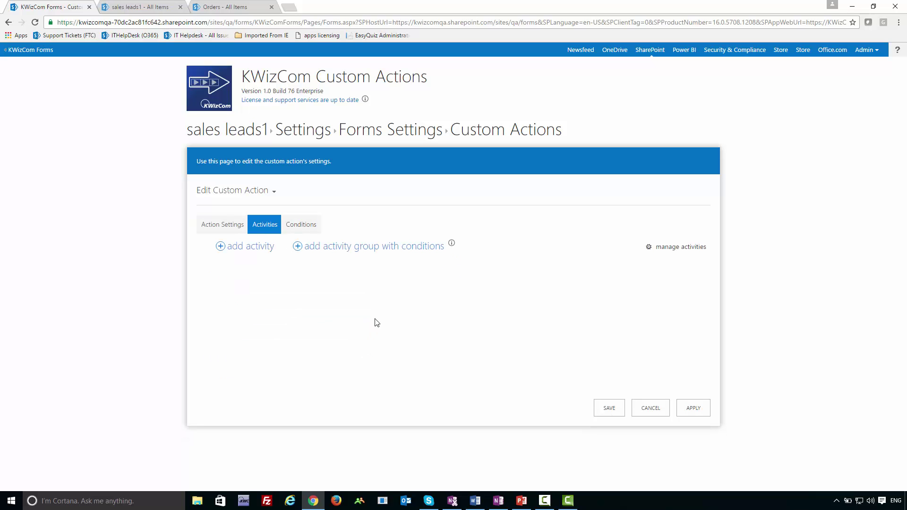
{"action": "left_click", "coordinate": [259, 249]}
{"action": "left_click", "coordinate": [301, 230]}
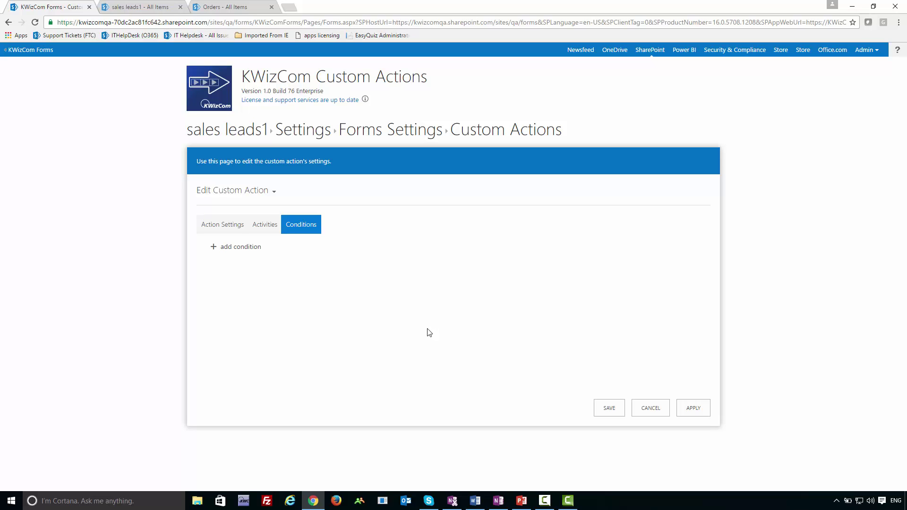
{"action": "left_click", "coordinate": [234, 248]}
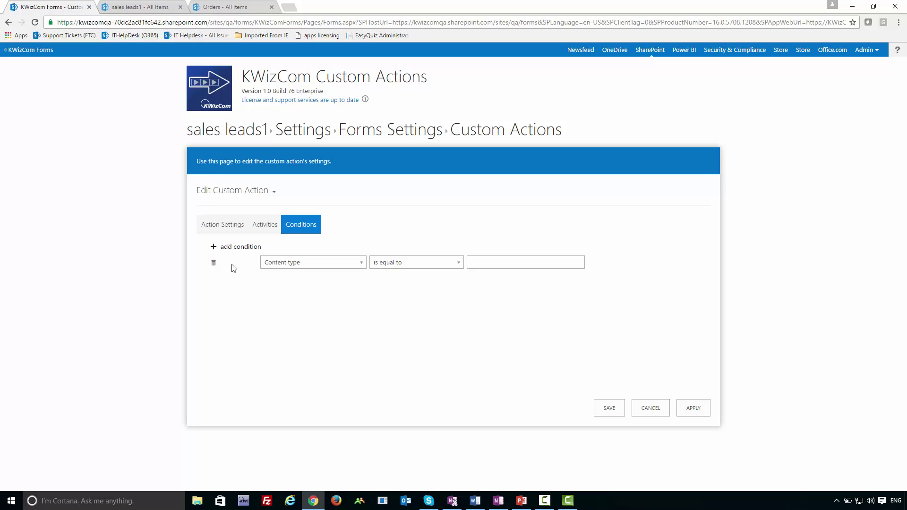
{"action": "left_click", "coordinate": [277, 266]}
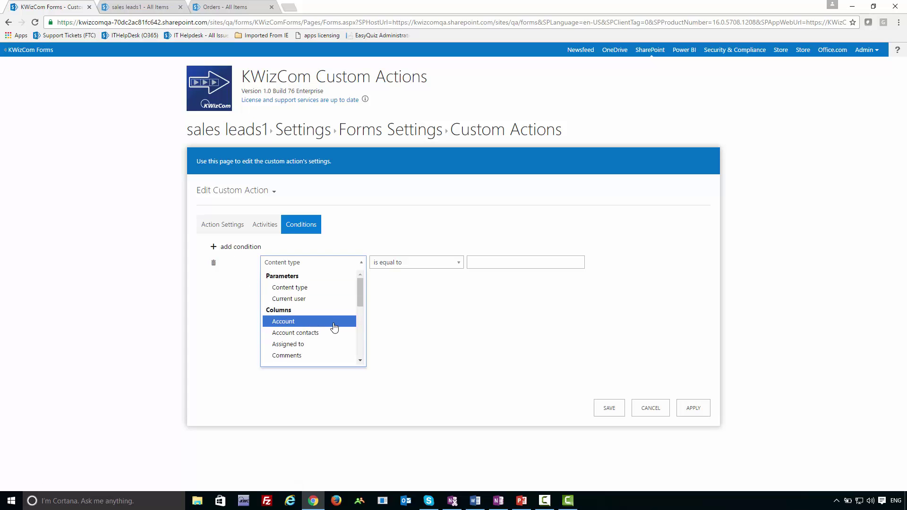
{"action": "scroll", "coordinate": [334, 326], "scroll_direction": "down", "scroll_amount": 3}
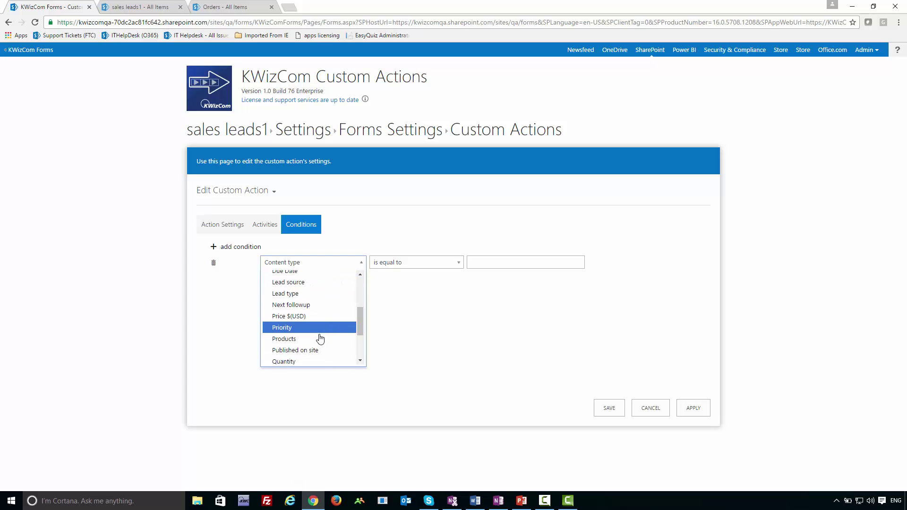
{"action": "scroll", "coordinate": [320, 339], "scroll_direction": "down", "scroll_amount": 1}
{"action": "scroll", "coordinate": [309, 316], "scroll_direction": "up", "scroll_amount": 2}
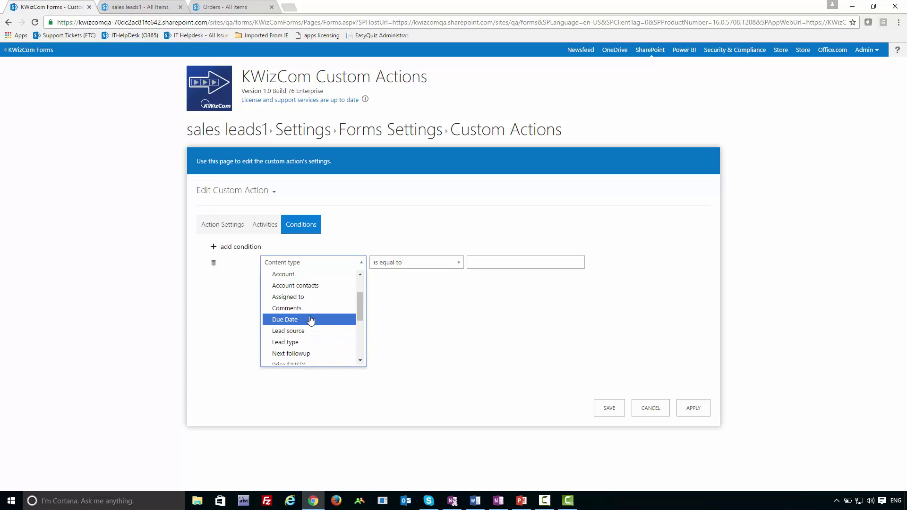
{"action": "left_click", "coordinate": [310, 342]}
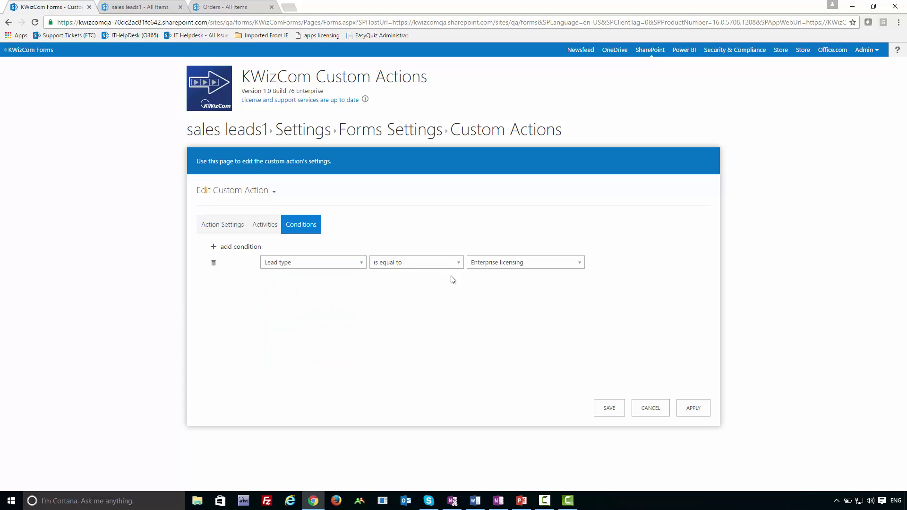
{"action": "left_click", "coordinate": [498, 267]}
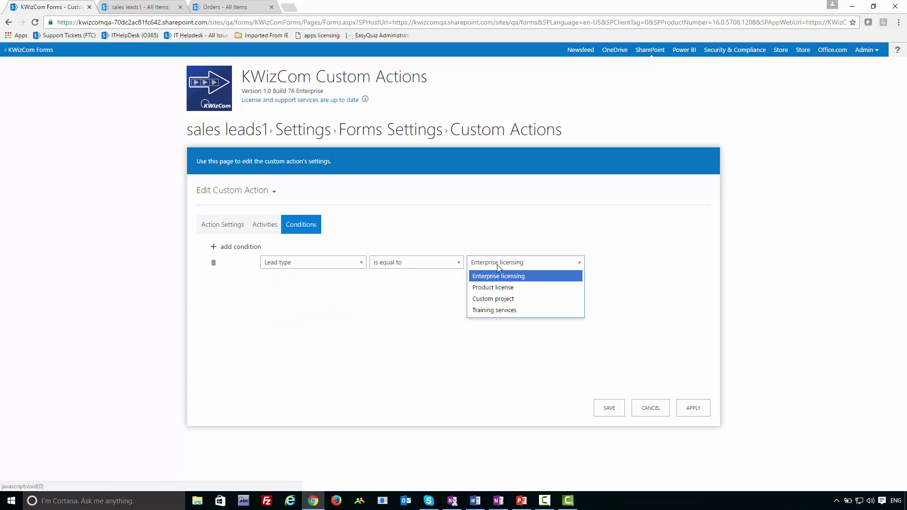
{"action": "left_click", "coordinate": [500, 291]}
Add a second AND condition on Status with the is equal to operator, choose its value, and apply the custom action.
{"action": "left_click", "coordinate": [240, 247]}
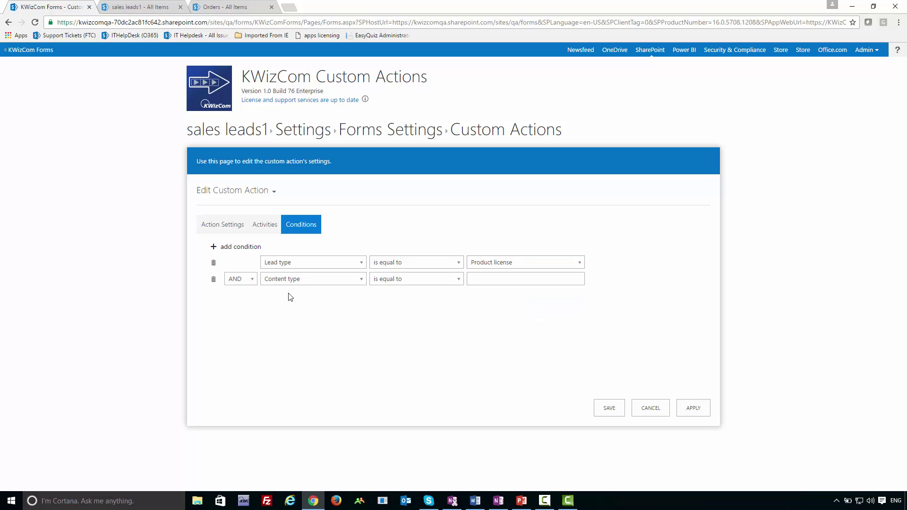
{"action": "left_click", "coordinate": [291, 280]}
{"action": "scroll", "coordinate": [314, 352], "scroll_direction": "down", "scroll_amount": 1}
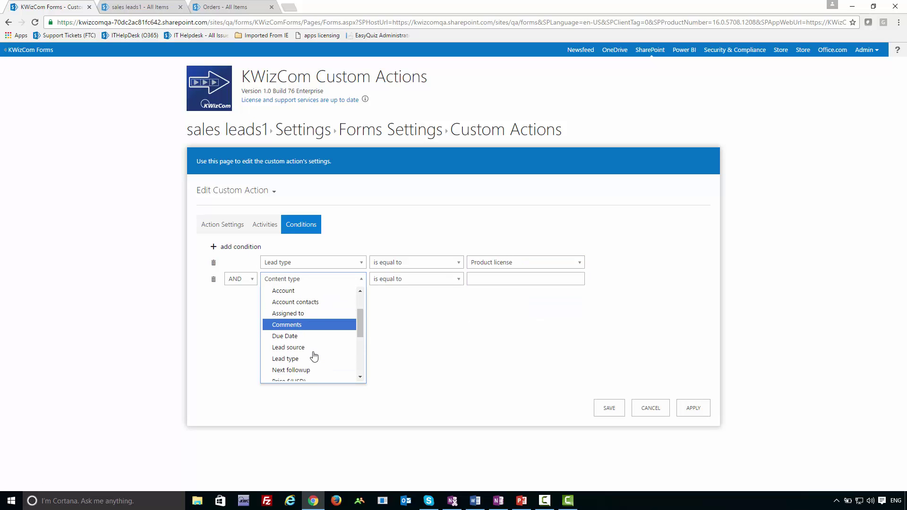
{"action": "scroll", "coordinate": [314, 356], "scroll_direction": "down", "scroll_amount": 1}
{"action": "scroll", "coordinate": [314, 355], "scroll_direction": "down", "scroll_amount": 2}
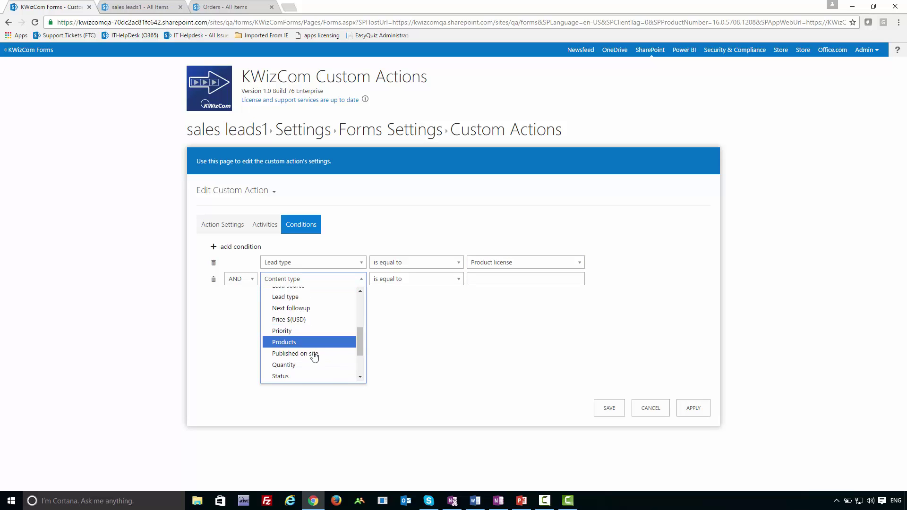
{"action": "left_click", "coordinate": [314, 352]}
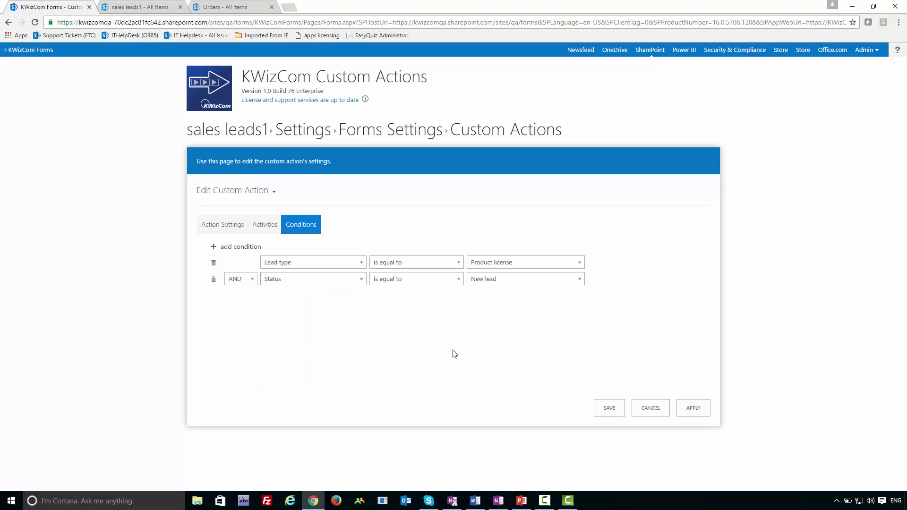
{"action": "left_click", "coordinate": [534, 280]}
{"action": "left_click", "coordinate": [527, 337]}
{"action": "left_click", "coordinate": [690, 409]}
Create a new Add Item activity for sales leads1 named "Add new order", described as "add new order based on an approved lead".
{"action": "left_click", "coordinate": [263, 228]}
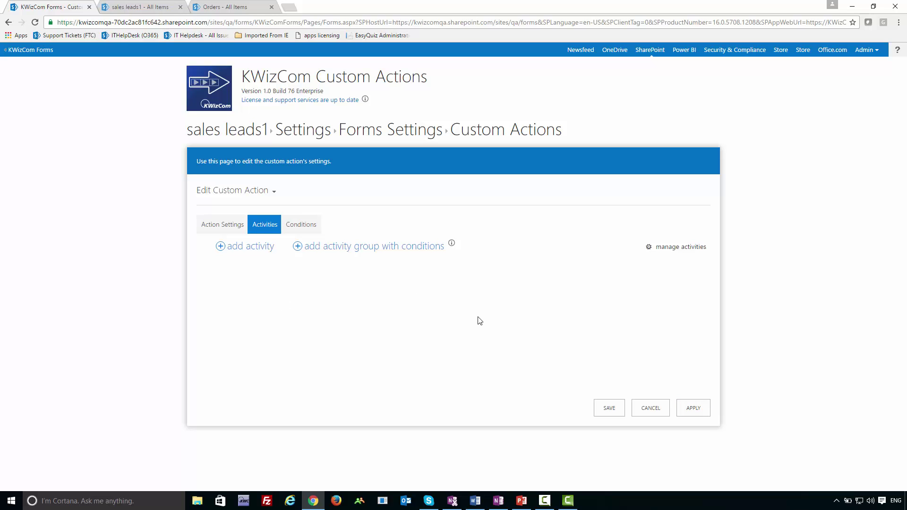
{"action": "left_click", "coordinate": [379, 132]}
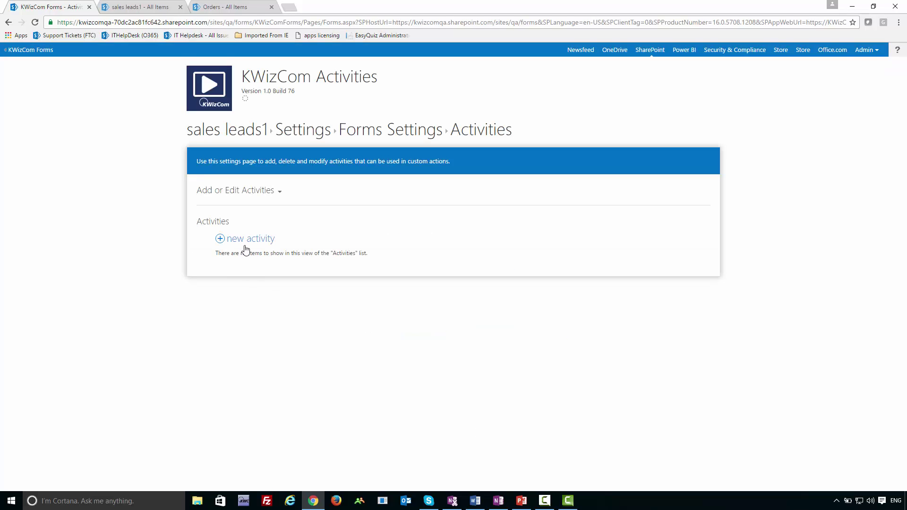
{"action": "left_click", "coordinate": [245, 245]}
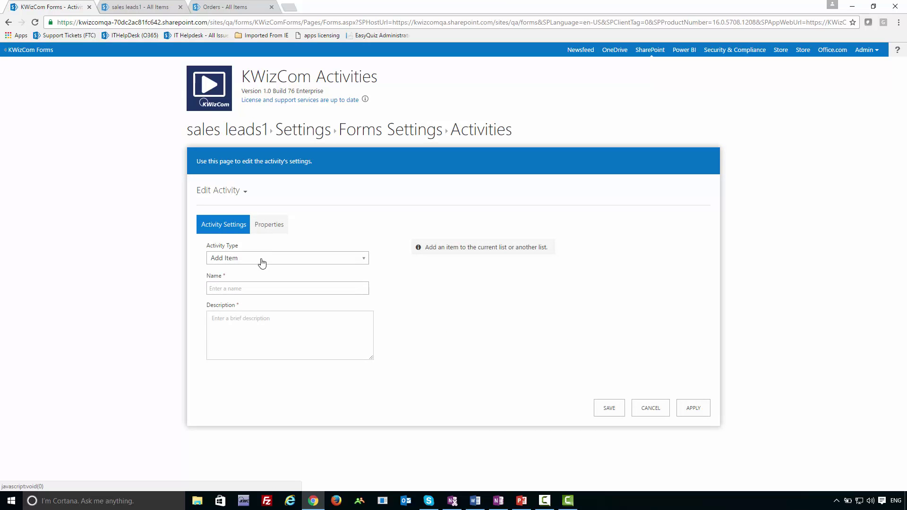
{"action": "left_click", "coordinate": [261, 259]}
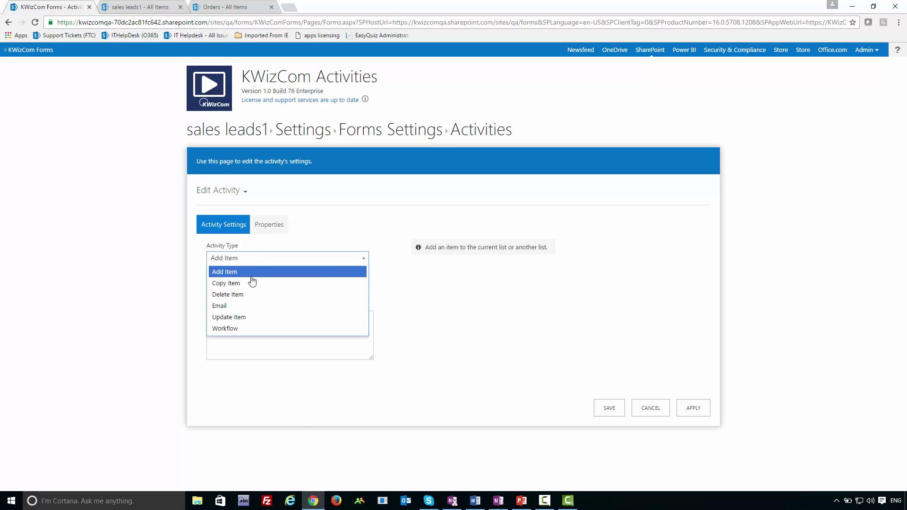
{"action": "left_click", "coordinate": [250, 275]}
{"action": "left_click", "coordinate": [238, 286]}
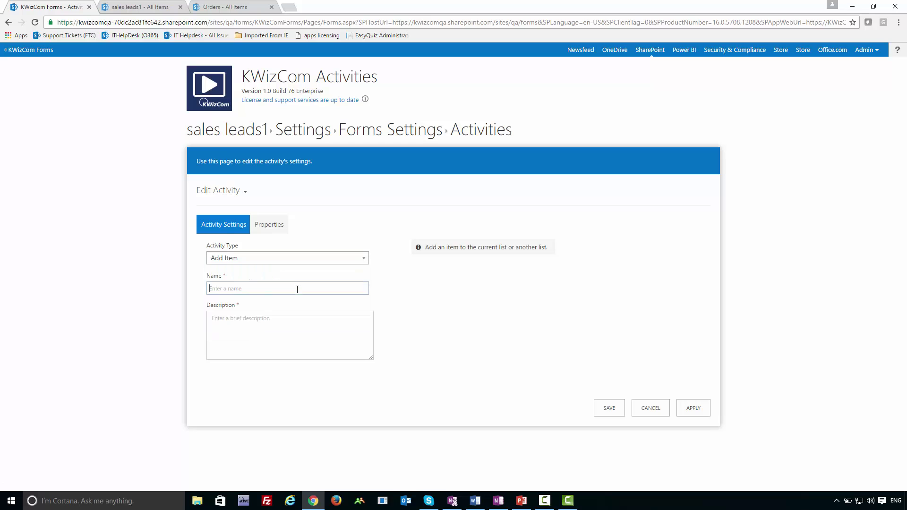
{"action": "type", "text": "Add new order"}
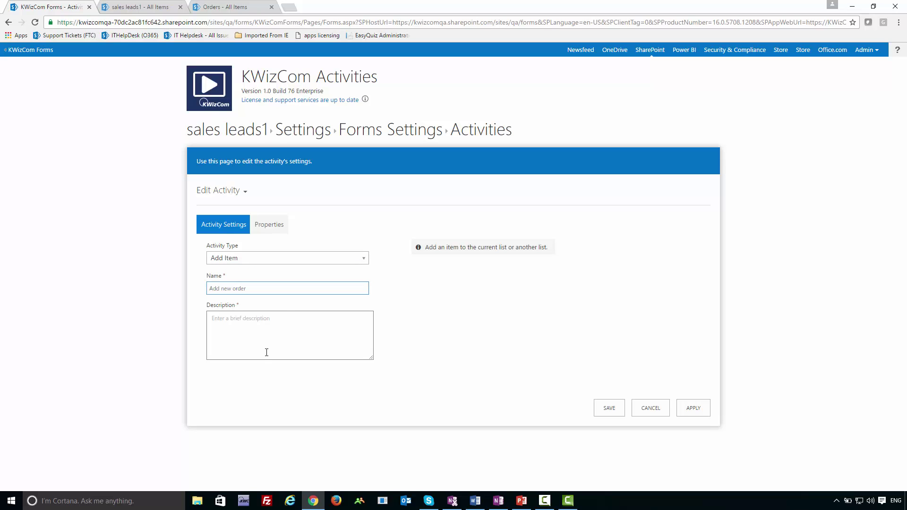
{"action": "left_click", "coordinate": [274, 340]}
{"action": "type", "text": "add new order bas"}
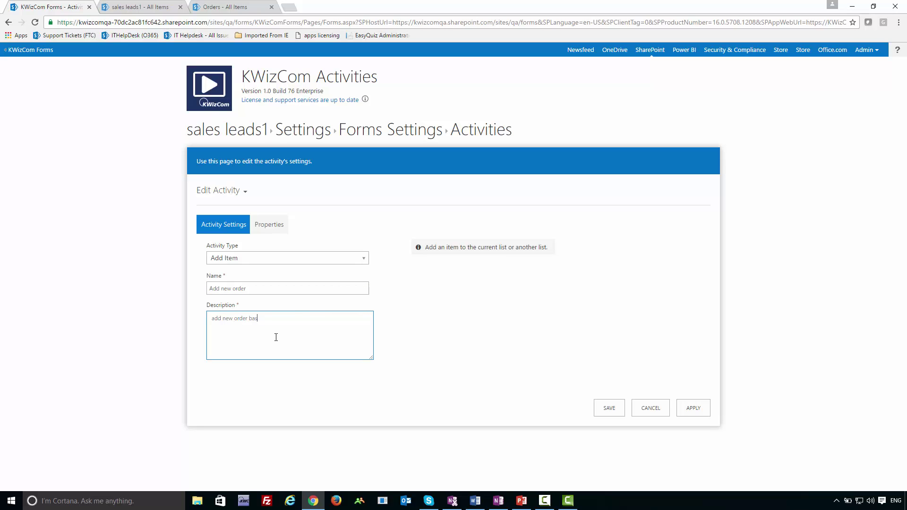
{"action": "type", "text": "ed on an approved lead"}
Set the activity's target list to Orders.
{"action": "left_click", "coordinate": [266, 231]}
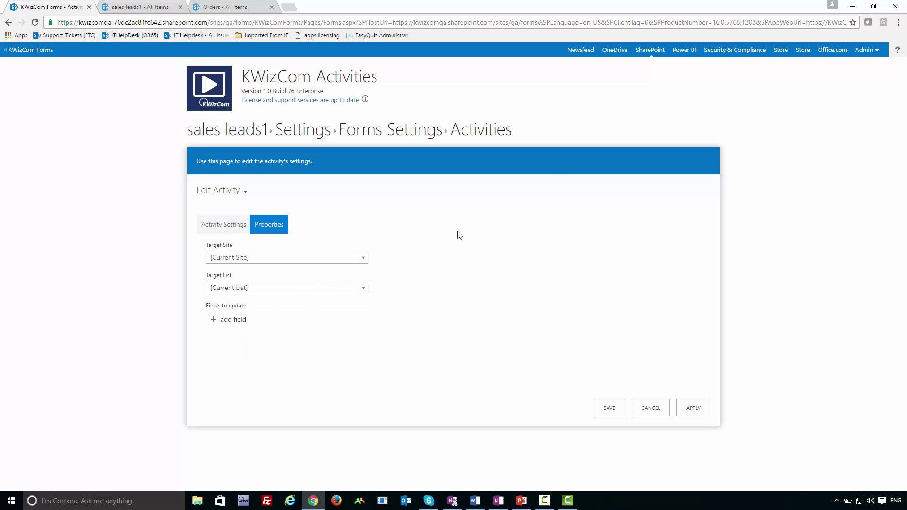
{"action": "left_click", "coordinate": [263, 293]}
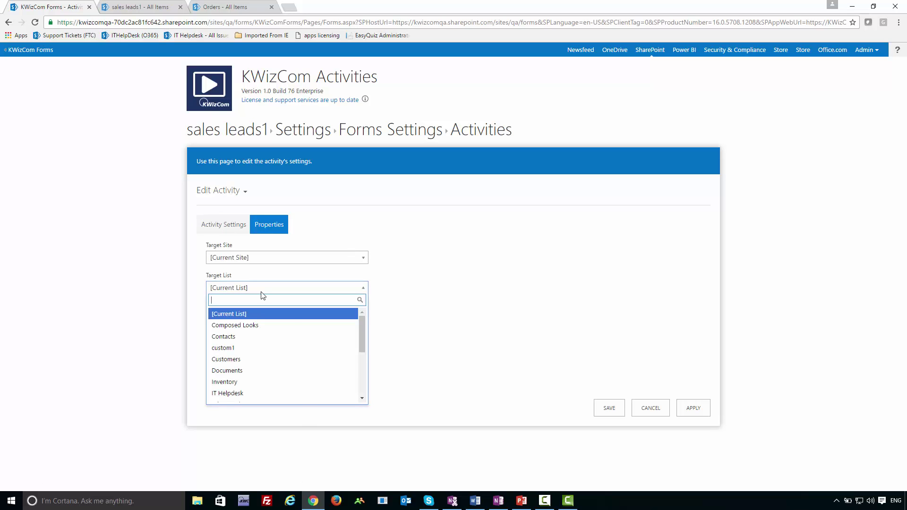
{"action": "scroll", "coordinate": [251, 371], "scroll_direction": "down", "scroll_amount": 4}
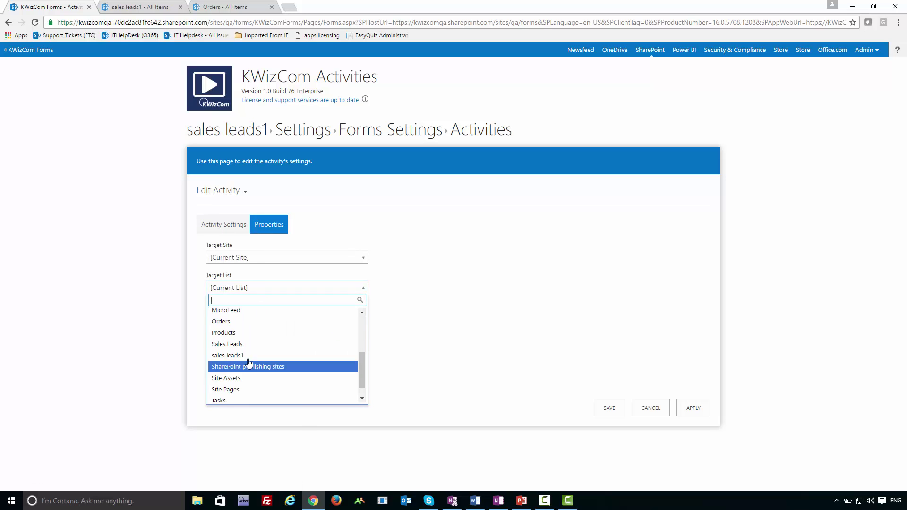
{"action": "left_click", "coordinate": [241, 321]}
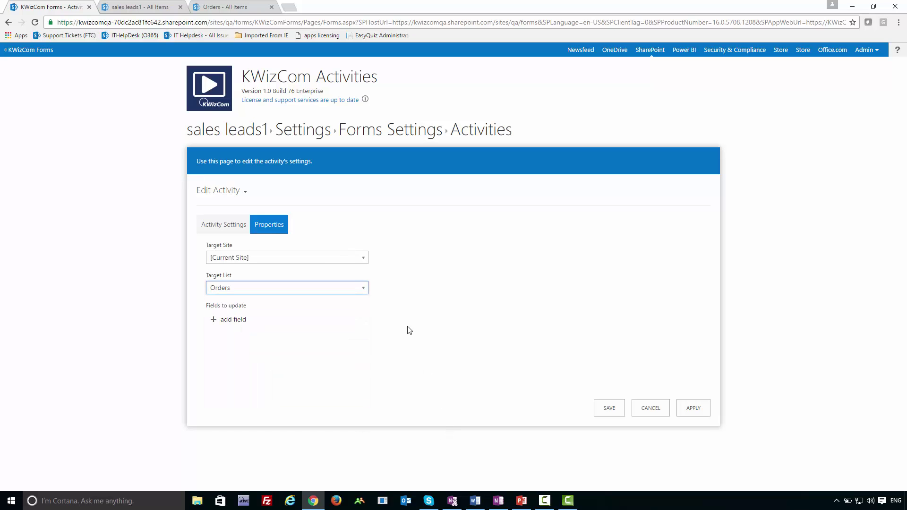
Add the Customer field to the activity's fields to update, with the value [Account].
{"action": "left_click", "coordinate": [236, 321]}
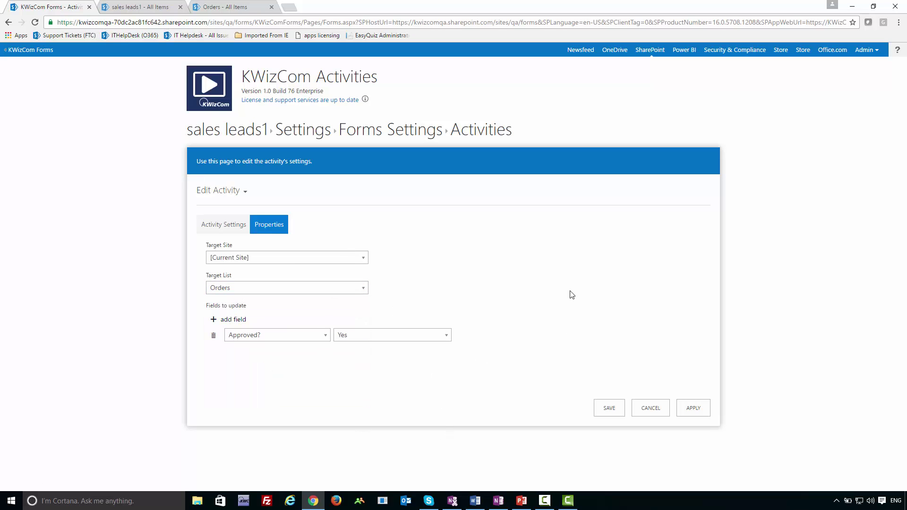
{"action": "left_click", "coordinate": [282, 336]}
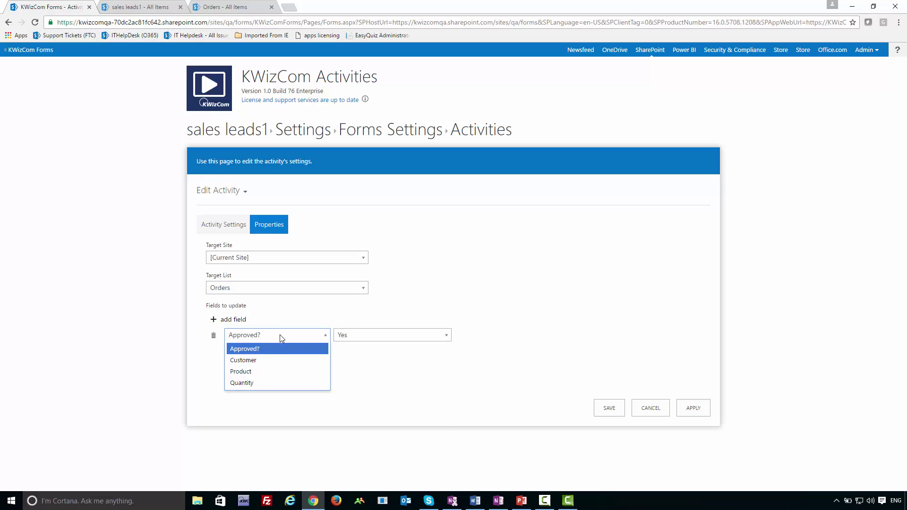
{"action": "left_click", "coordinate": [272, 361]}
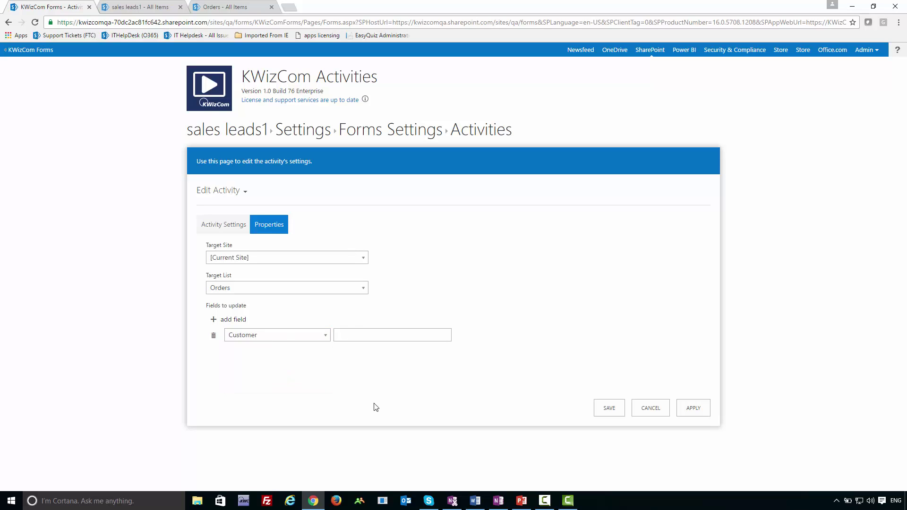
{"action": "left_click", "coordinate": [351, 336]}
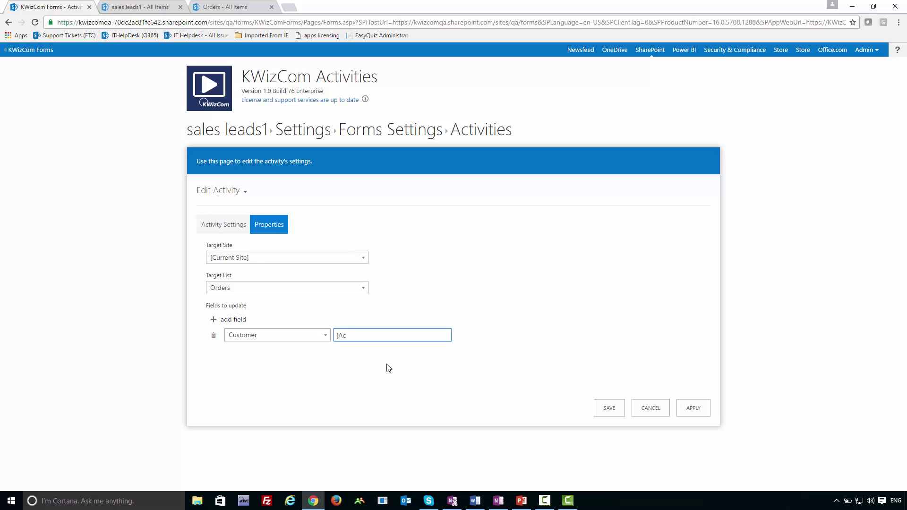
{"action": "type", "text": "un"}
Add the Product field to the activity's fields to update, with the value [Products].
{"action": "left_click", "coordinate": [231, 320]}
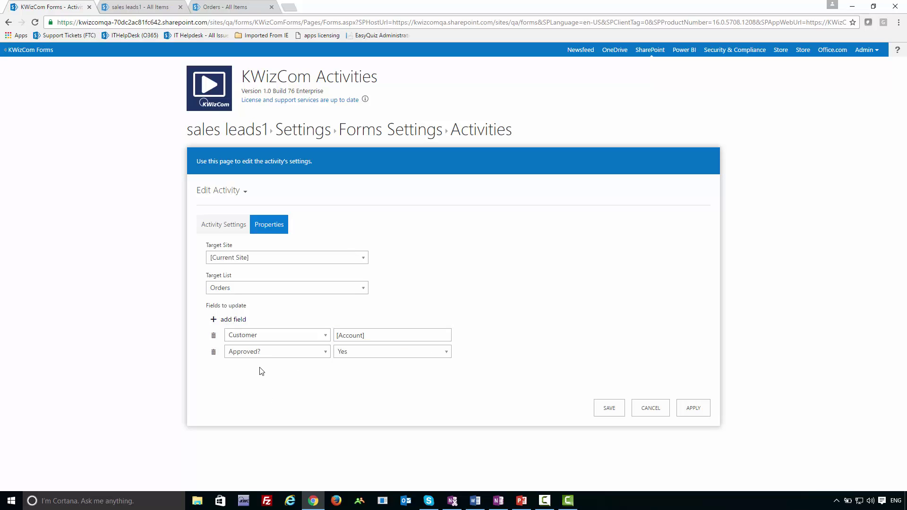
{"action": "left_click", "coordinate": [259, 352]}
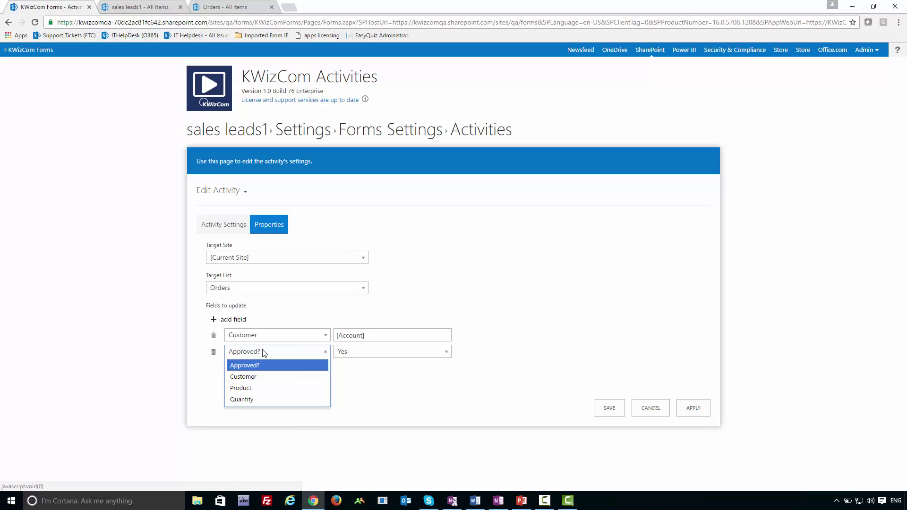
{"action": "left_click", "coordinate": [259, 388]}
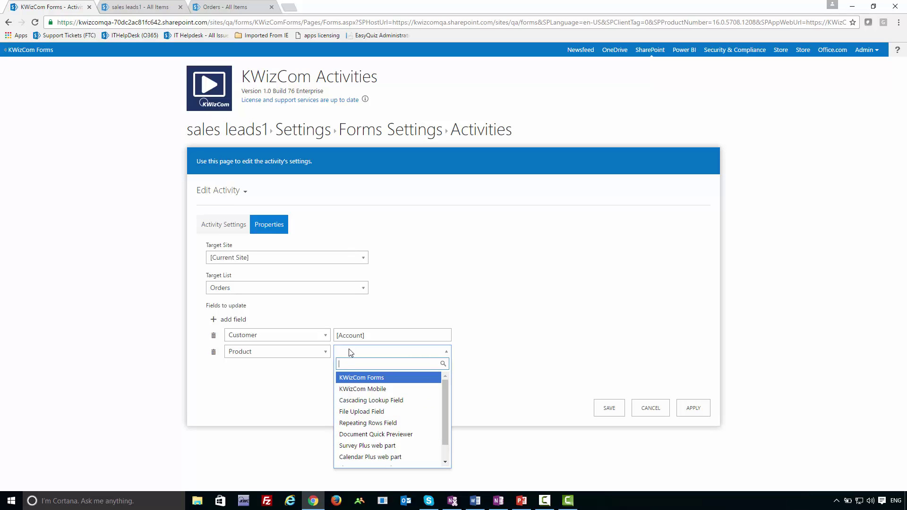
{"action": "type", "text": "[Product"}
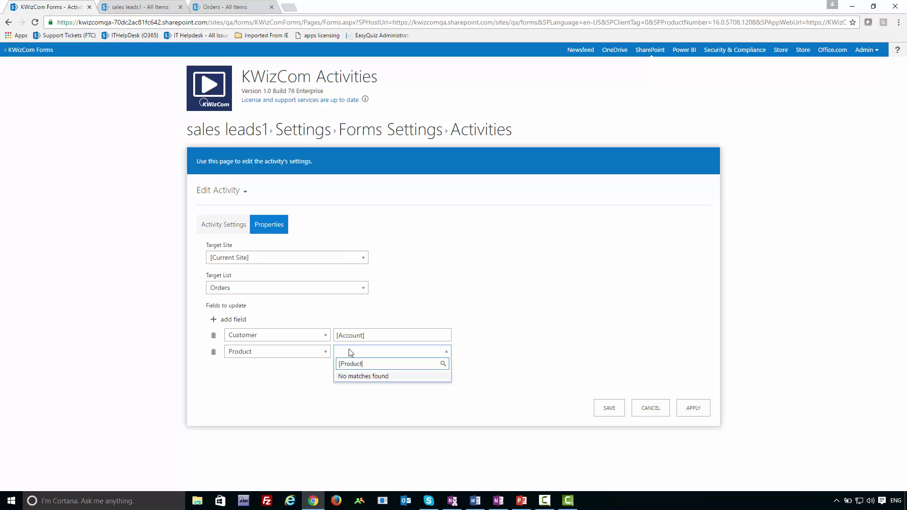
{"action": "type", "text": "s]"}
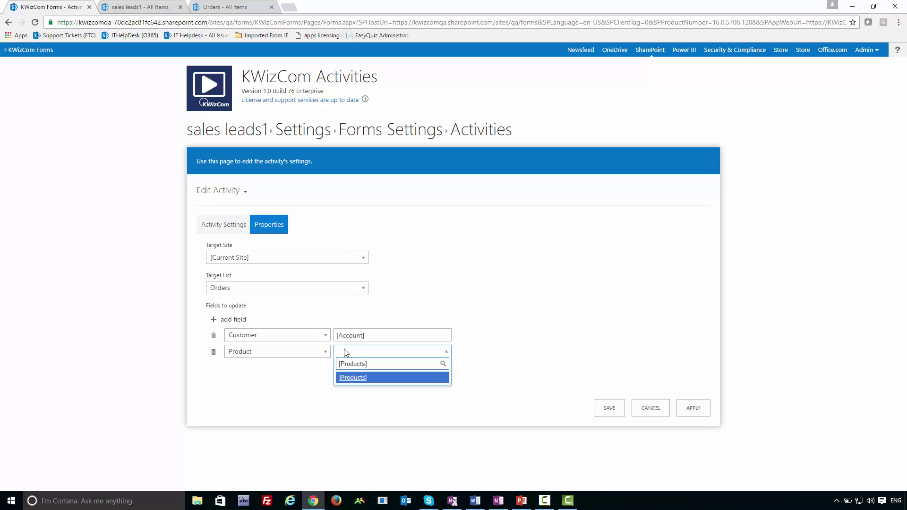
{"action": "key", "text": "Return"}
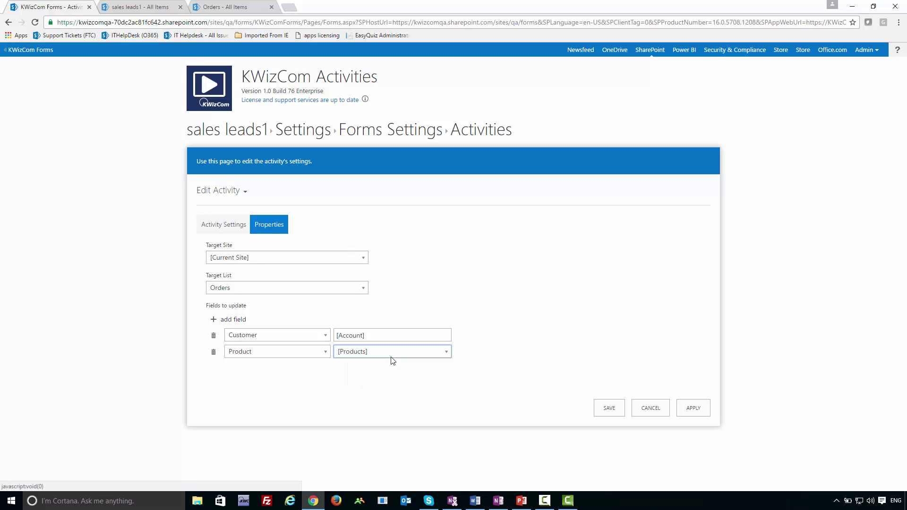
Add the Quantity field to the activity's fields to update, with the value [Quantity], and save the activity.
{"action": "left_click", "coordinate": [233, 320]}
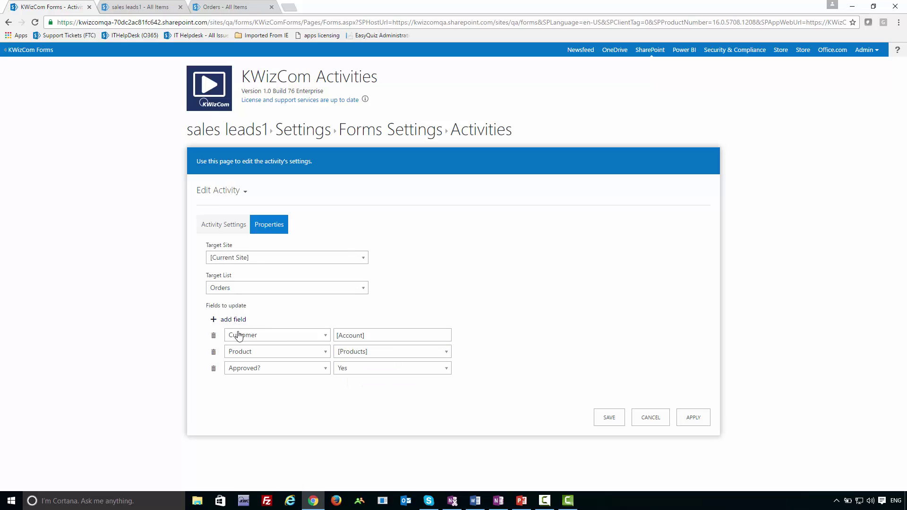
{"action": "left_click", "coordinate": [245, 369]}
{"action": "left_click", "coordinate": [242, 416]}
{"action": "left_click", "coordinate": [352, 368]}
{"action": "type", "text": "[Quna"}
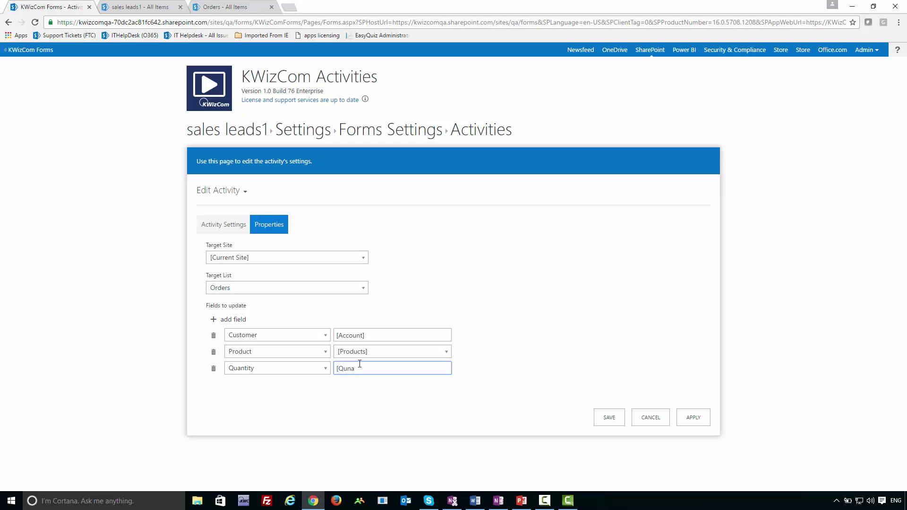
{"action": "type", "text": "tity]"}
{"action": "right_click", "coordinate": [356, 370]}
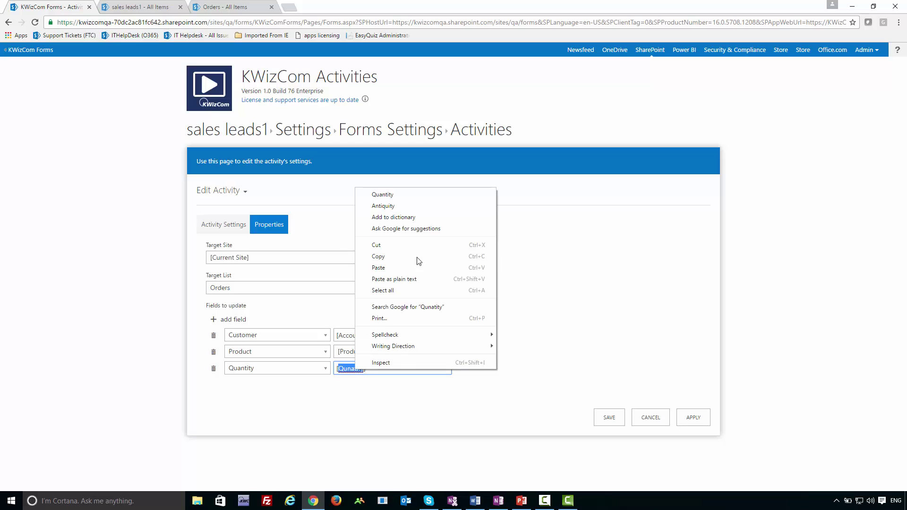
{"action": "left_click", "coordinate": [406, 194]}
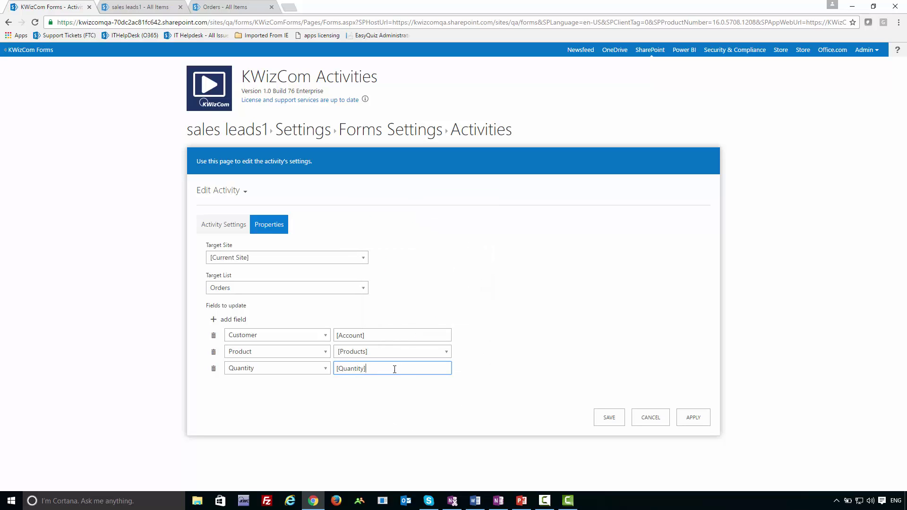
{"action": "left_click", "coordinate": [423, 400]}
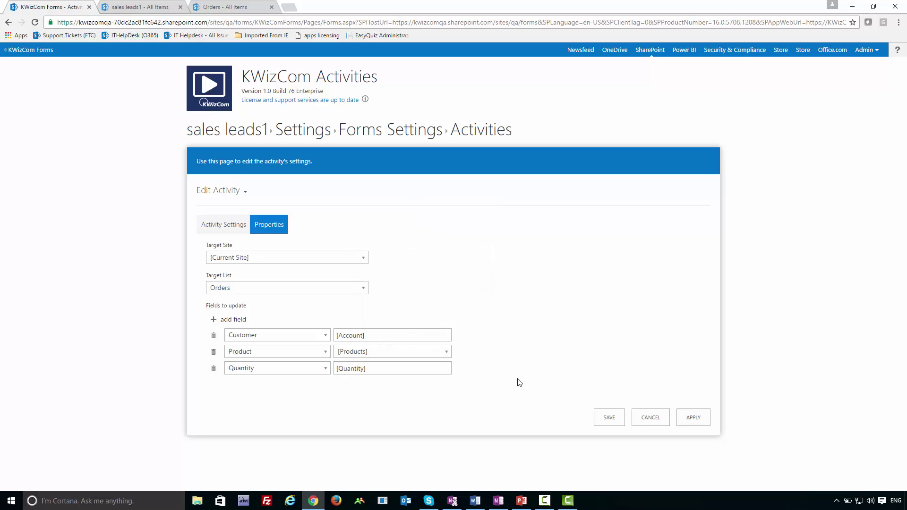
{"action": "left_click", "coordinate": [693, 418]}
{"action": "left_click", "coordinate": [609, 417]}
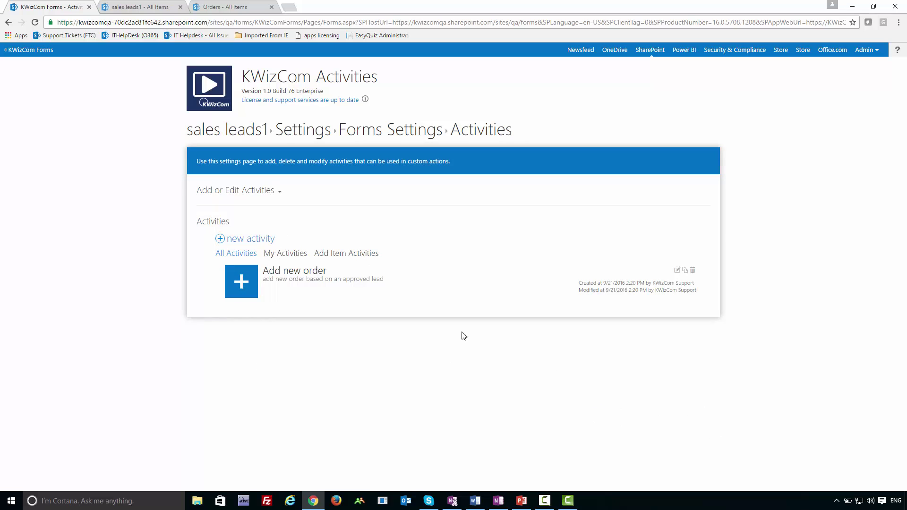
Add the "Add new order" activity to the "Create order" custom action of sales leads1.
{"action": "left_click", "coordinate": [361, 137]}
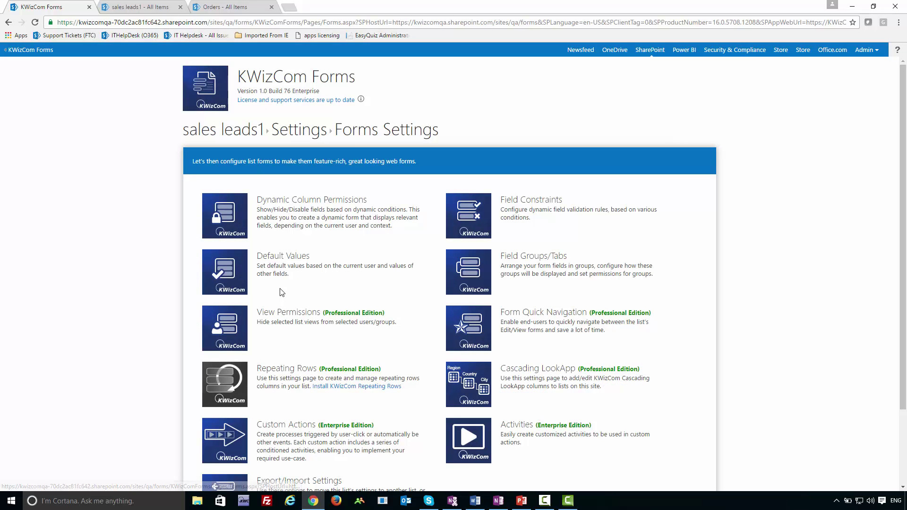
{"action": "scroll", "coordinate": [267, 396], "scroll_direction": "down", "scroll_amount": 1}
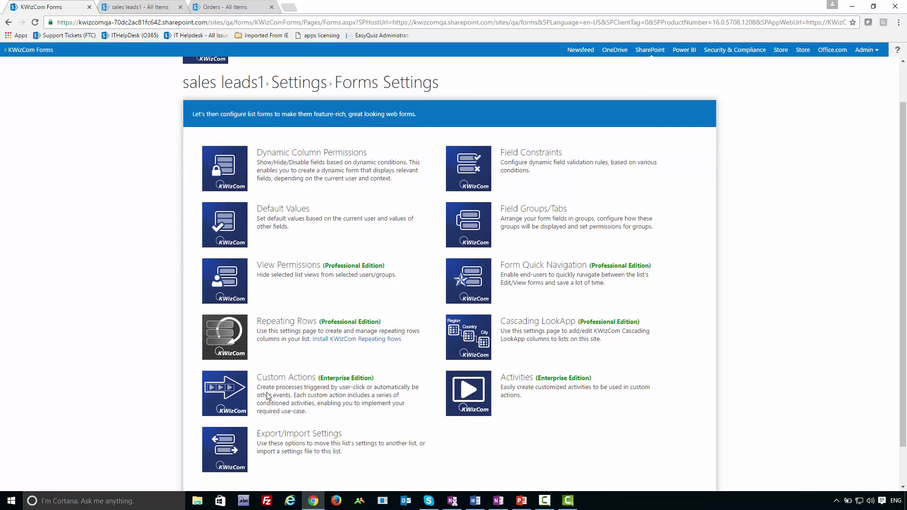
{"action": "left_click", "coordinate": [225, 399]}
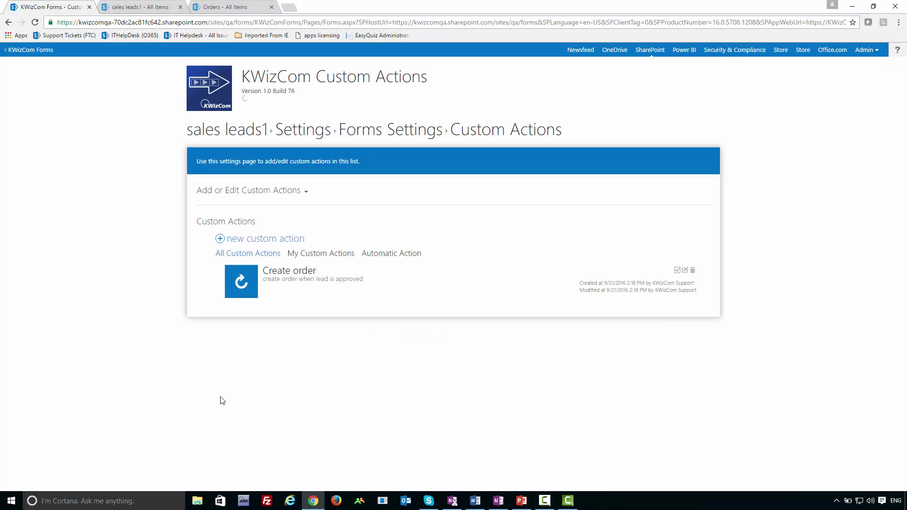
{"action": "left_click", "coordinate": [685, 272]}
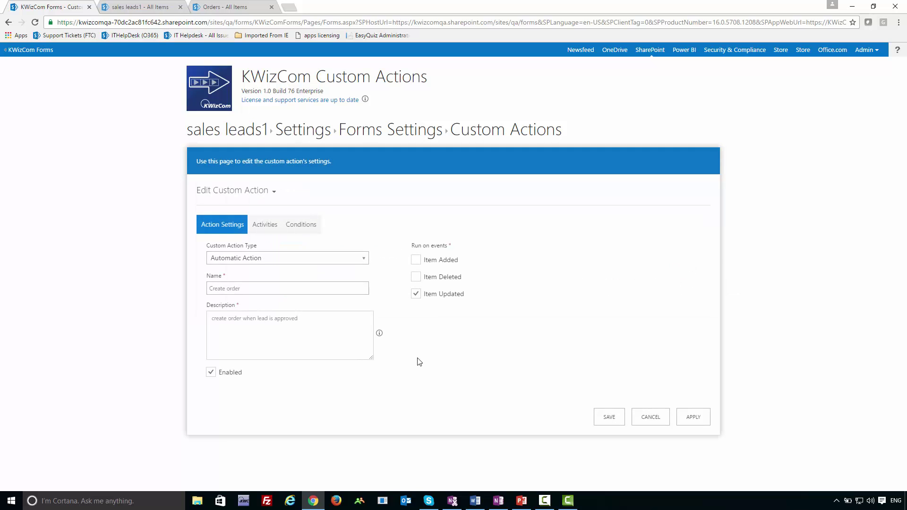
{"action": "left_click", "coordinate": [265, 225]}
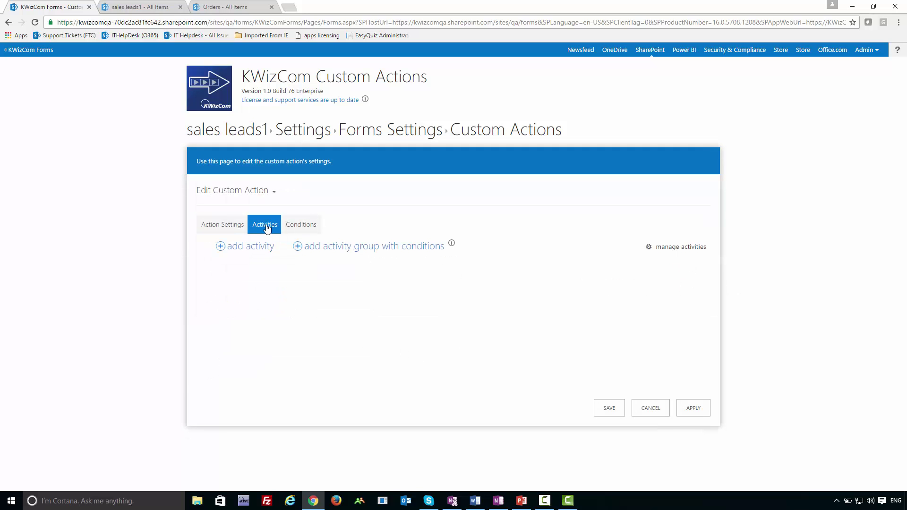
{"action": "left_click", "coordinate": [256, 251]}
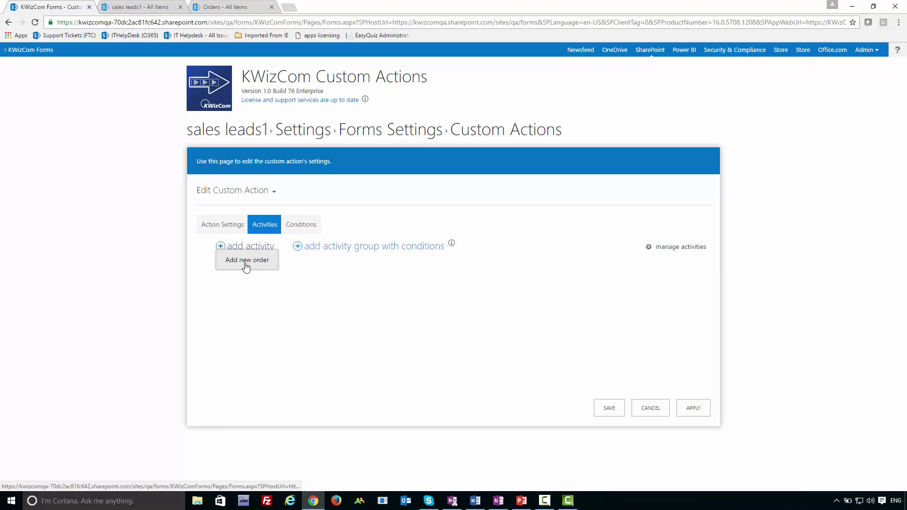
{"action": "left_click", "coordinate": [246, 266]}
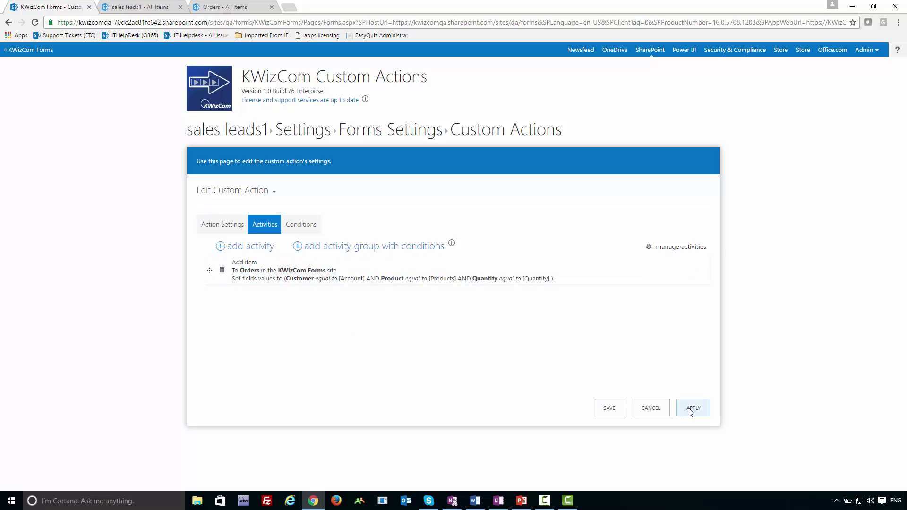
Reload the Orders list to check its contents before approving a lead.
{"action": "left_click", "coordinate": [132, 7]}
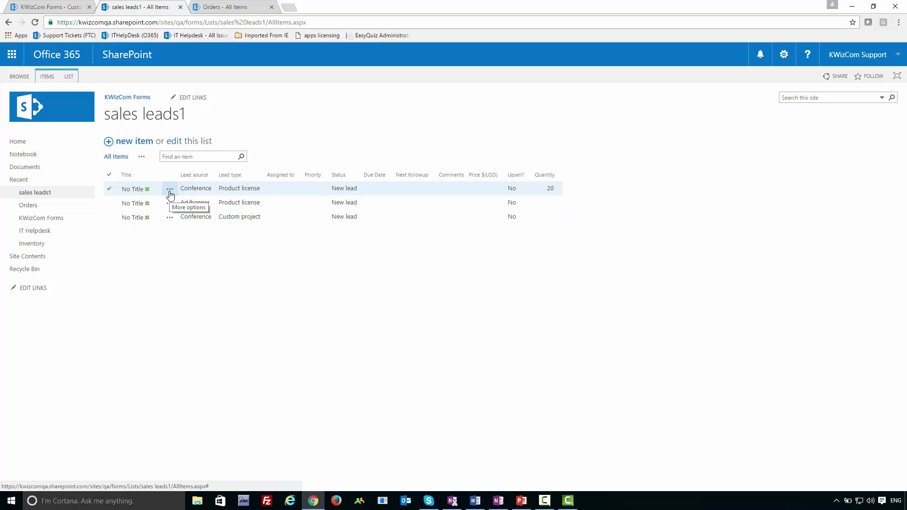
{"action": "left_click", "coordinate": [214, 7]}
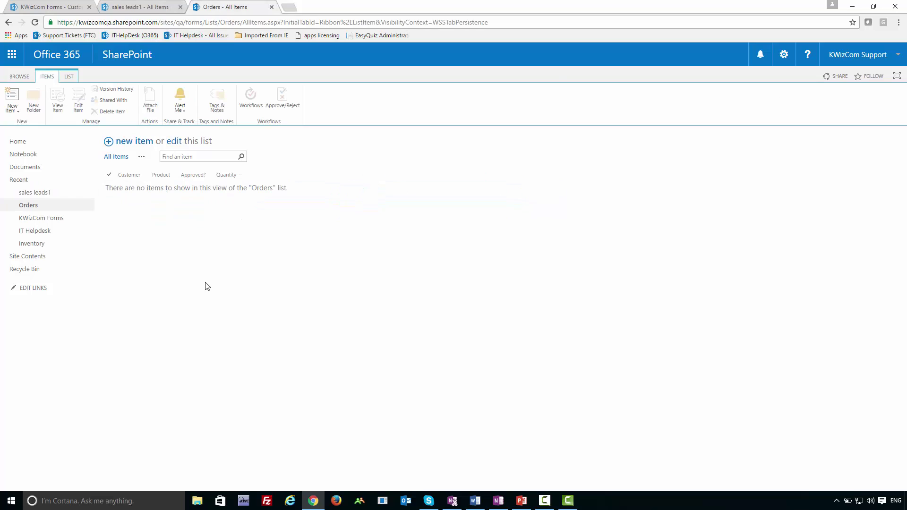
{"action": "key", "text": "F5"}
{"action": "left_click", "coordinate": [491, 92]}
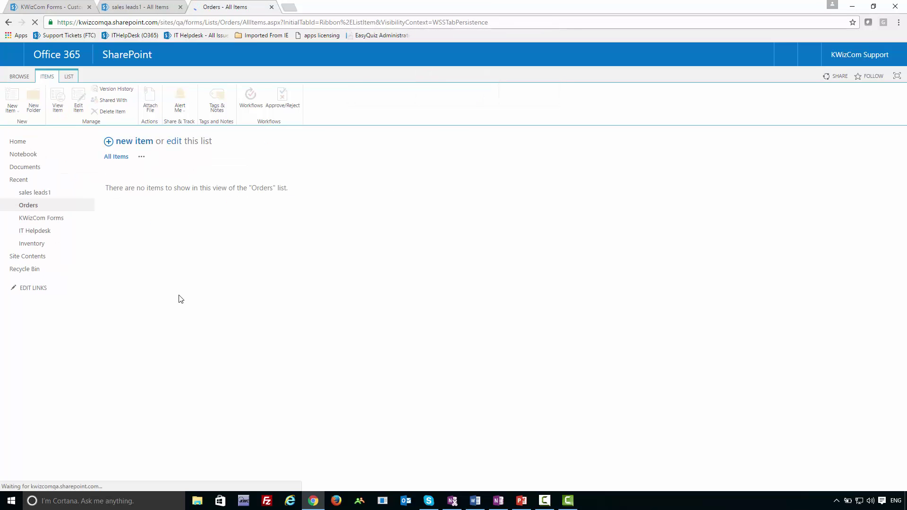
Set the status of the Conference product-license lead in sales leads1 to Customer approved and save the lead.
{"action": "left_click", "coordinate": [128, 6]}
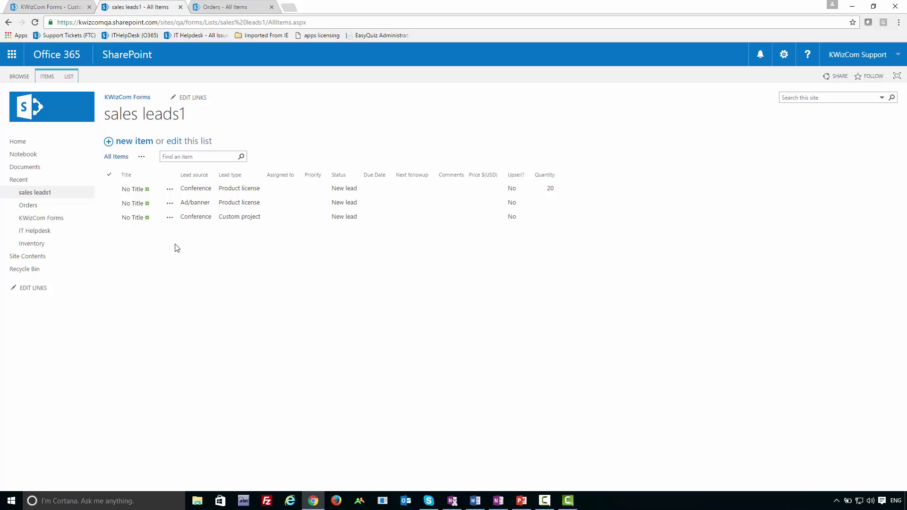
{"action": "left_click", "coordinate": [169, 189]}
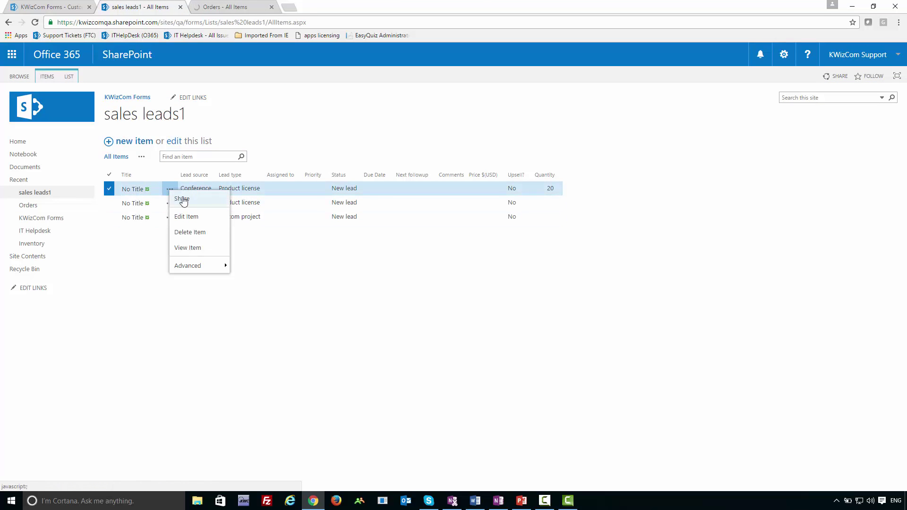
{"action": "left_click", "coordinate": [190, 217]}
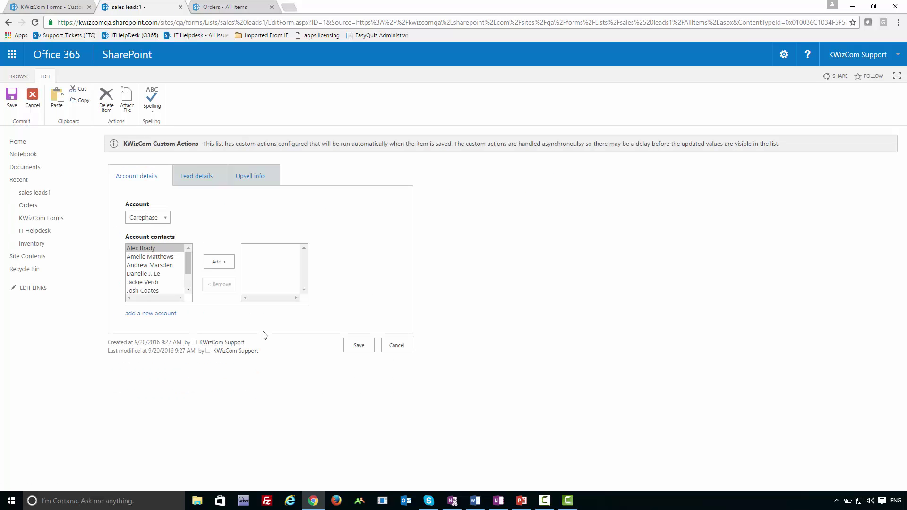
{"action": "left_click", "coordinate": [215, 179]}
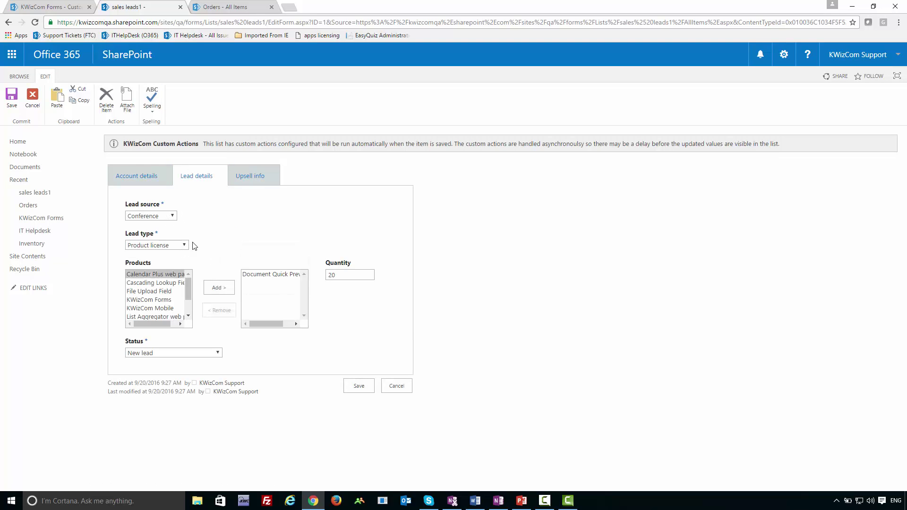
{"action": "left_click", "coordinate": [166, 355]}
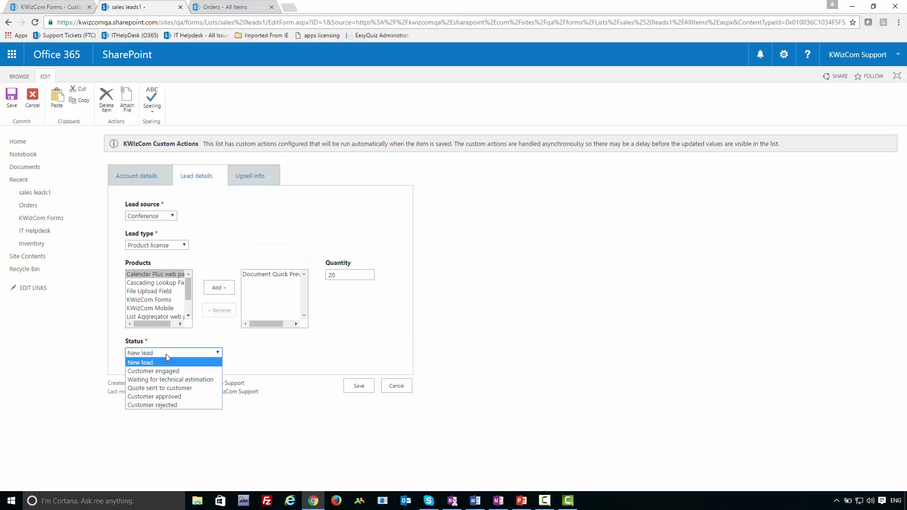
{"action": "left_click", "coordinate": [156, 396]}
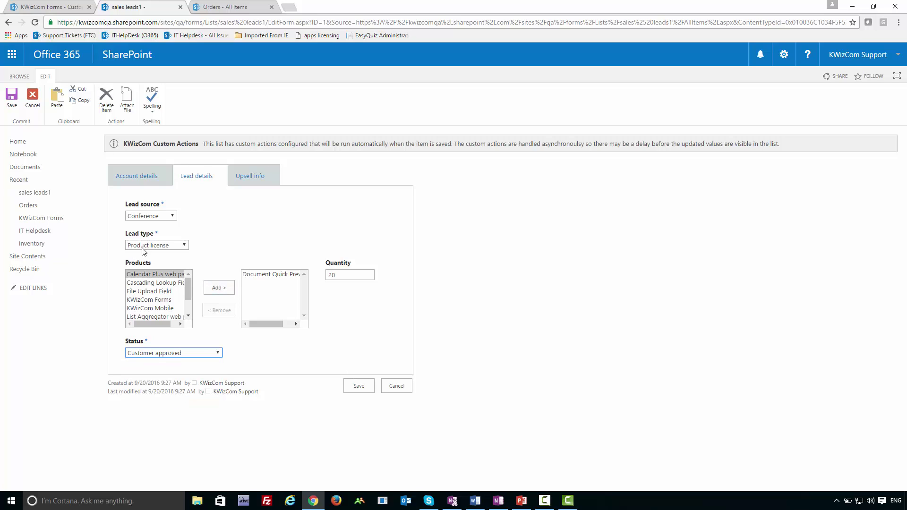
{"action": "left_click_drag", "start_coordinate": [343, 275], "coordinate": [327, 275]}
{"action": "left_click", "coordinate": [265, 276]}
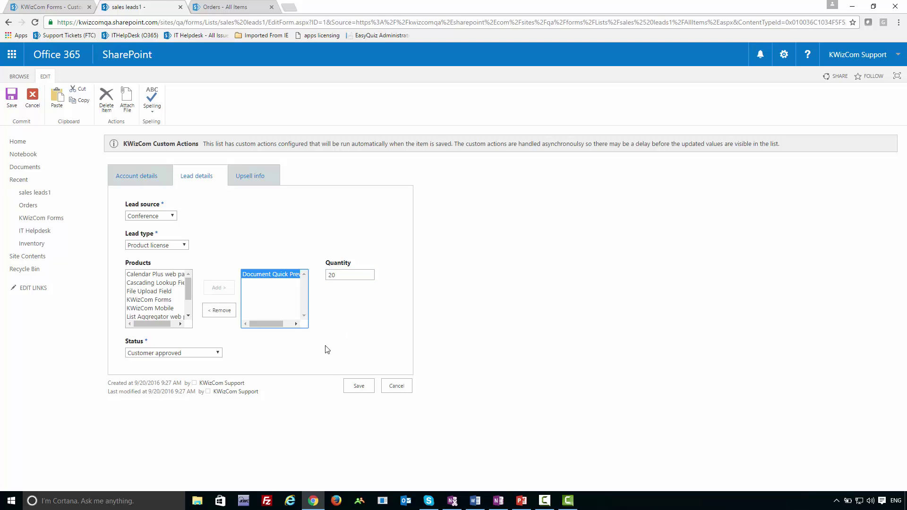
{"action": "left_click", "coordinate": [362, 386]}
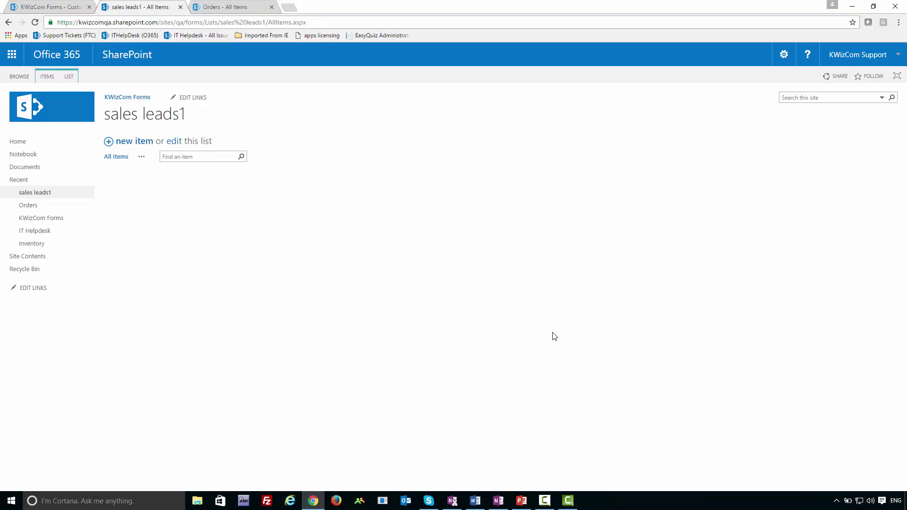
Reload the Orders list to check for an order created from the approved lead.
{"action": "left_click", "coordinate": [222, 9]}
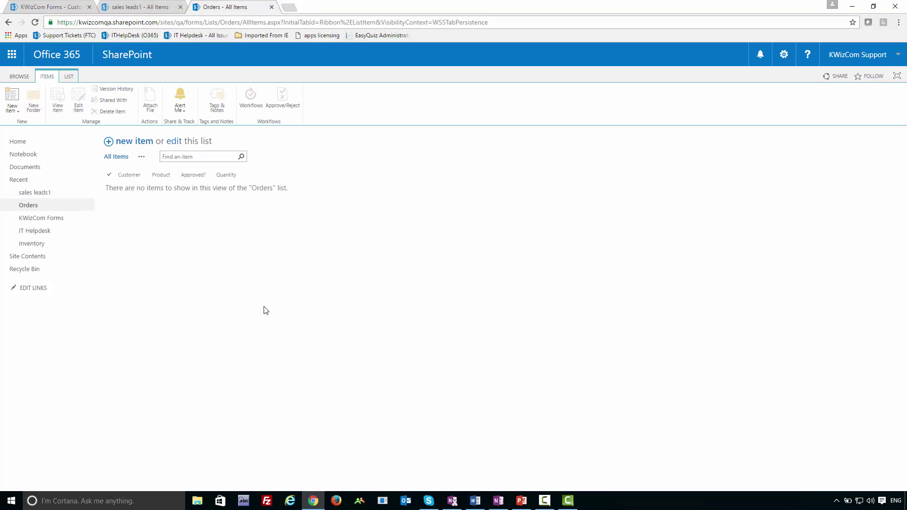
{"action": "key", "text": "F5"}
{"action": "left_click", "coordinate": [491, 93]}
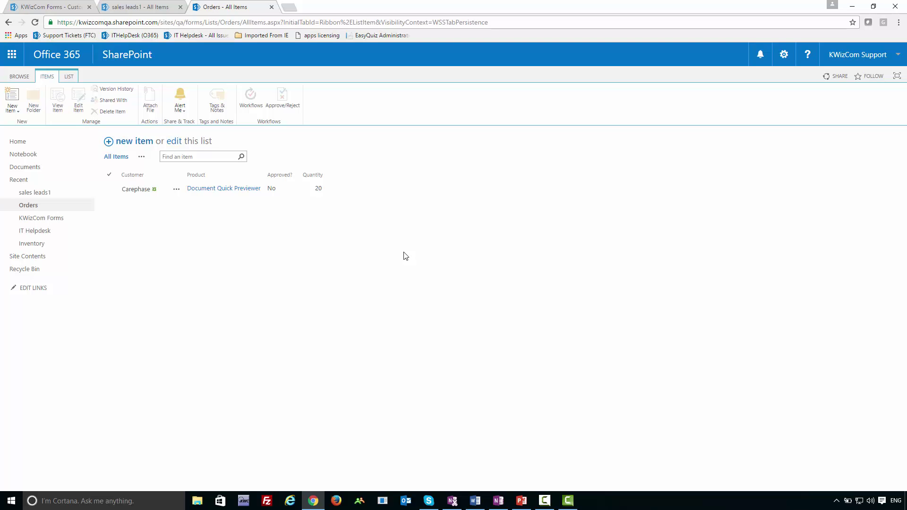
{"action": "left_click", "coordinate": [521, 500]}
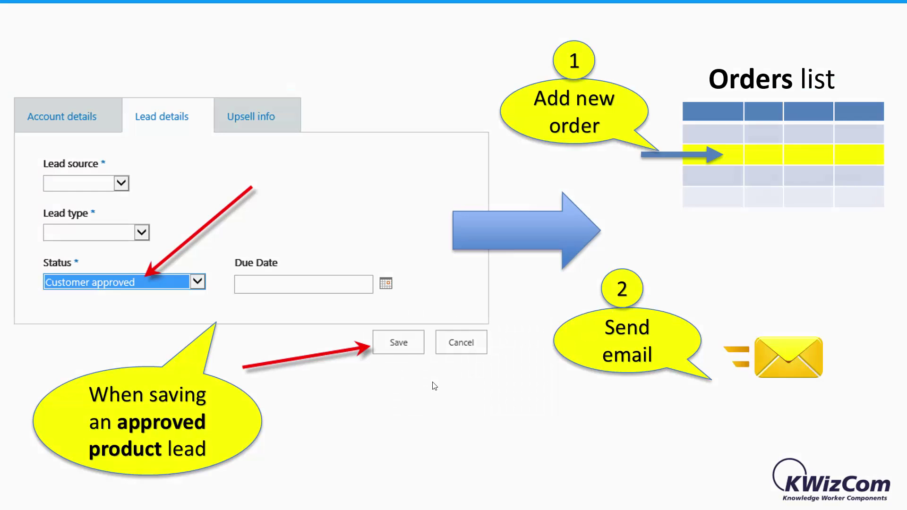
{"action": "left_click", "coordinate": [438, 379]}
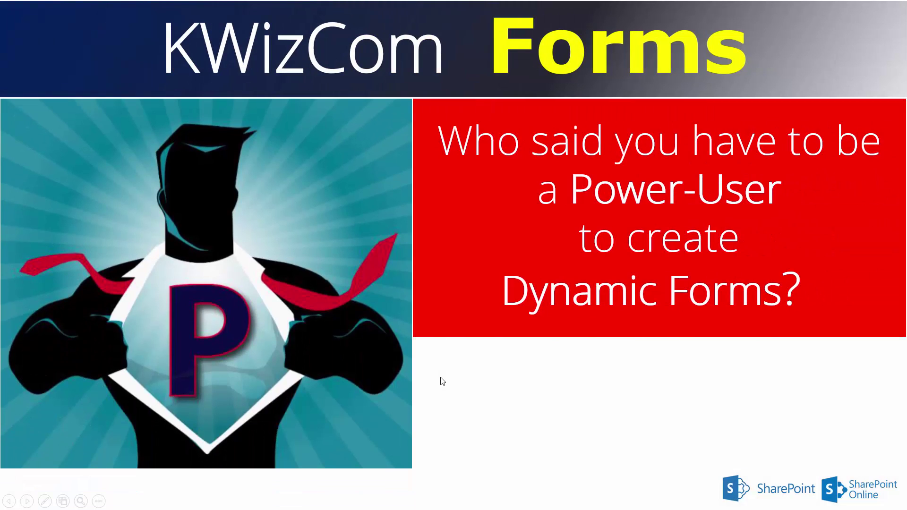